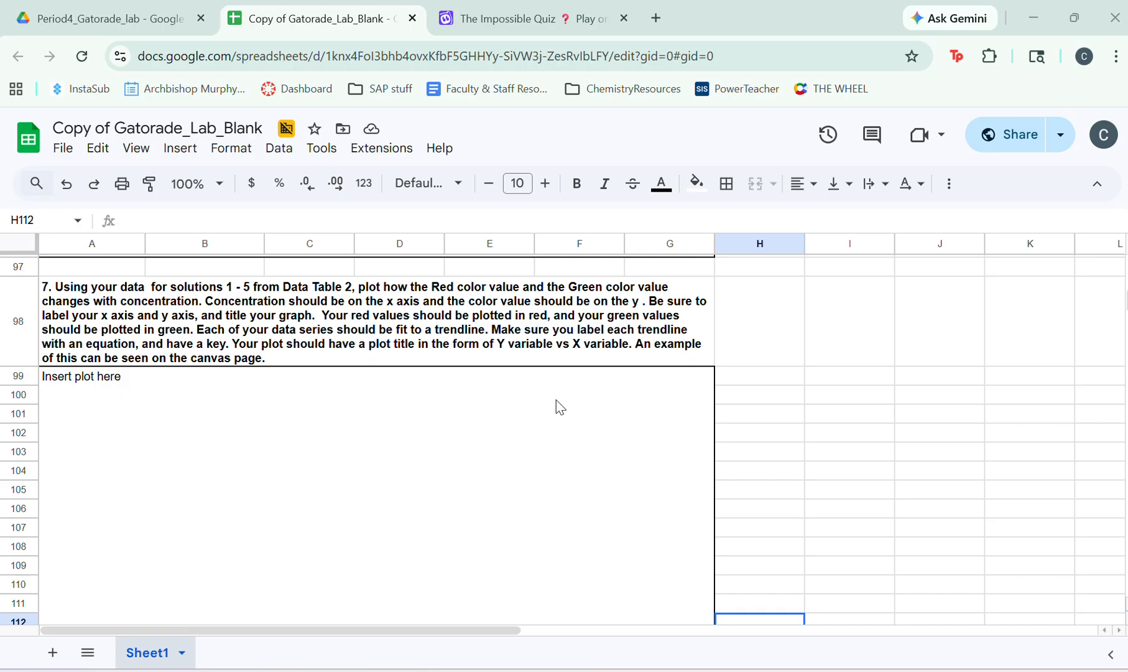
- Select the concentration, red value and green value columns with their headers for solutions 1–5 in Data Table 2 (B50:D55)
scroll(560, 407, "up", 1)
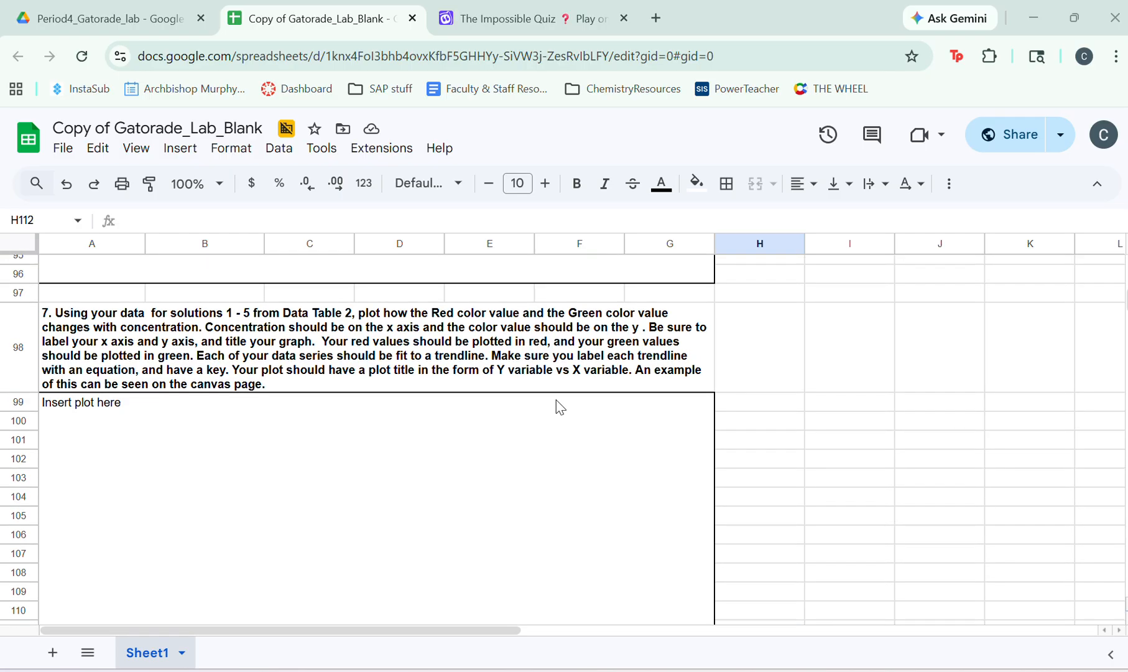
scroll(560, 408, "up", 10)
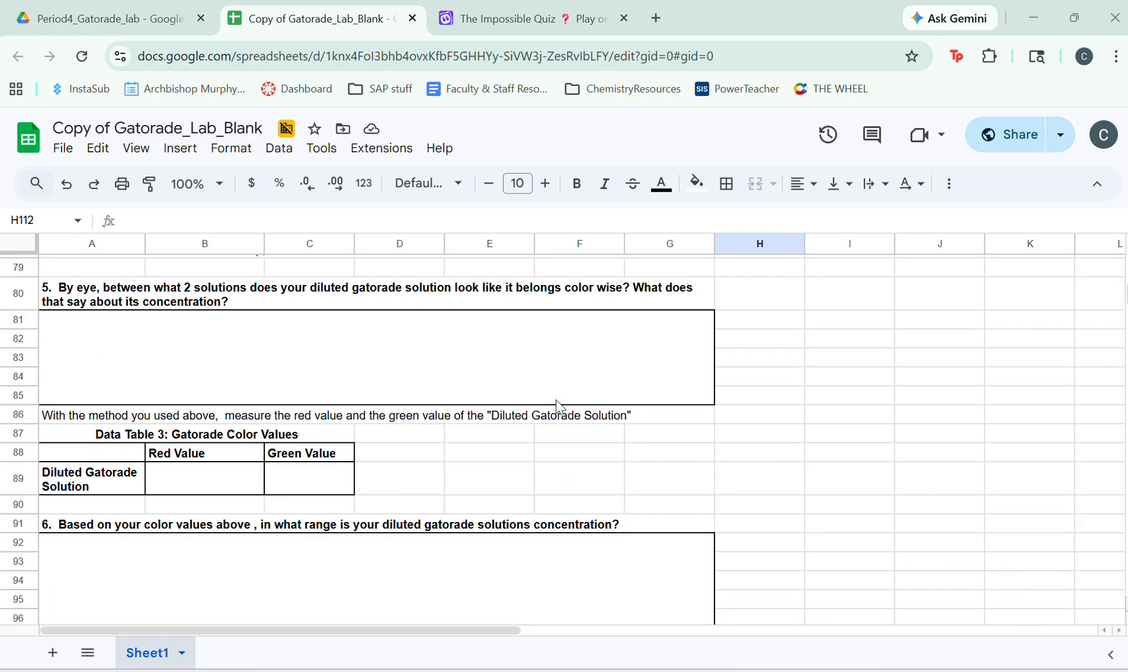
scroll(558, 406, "up", 10)
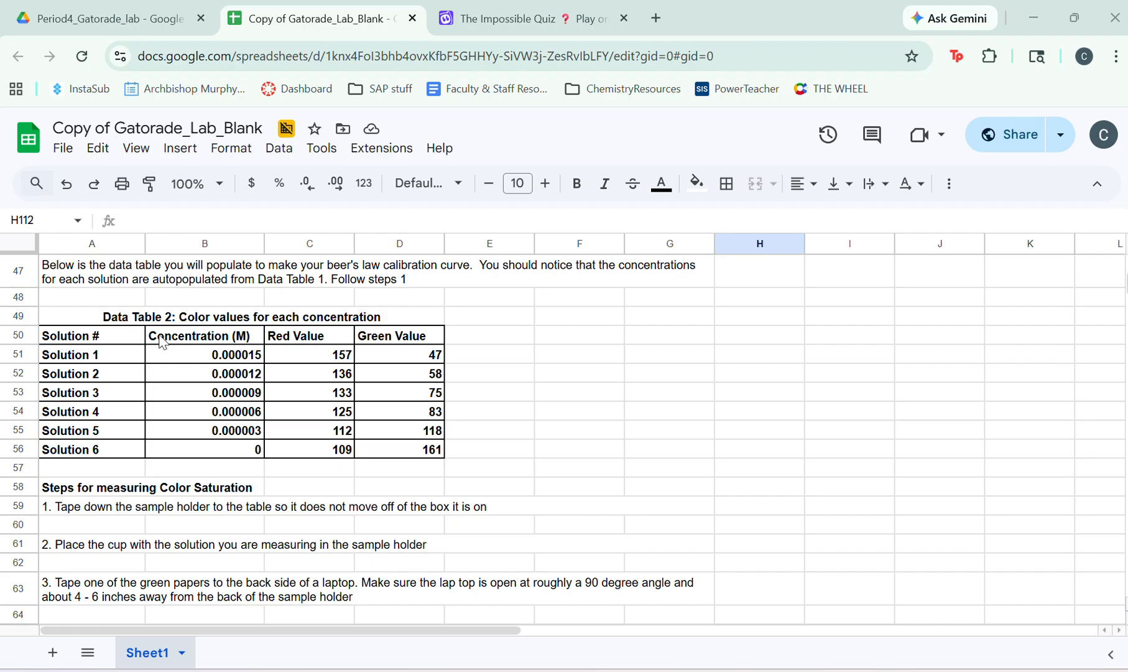
left_click_drag(162, 341, 401, 435)
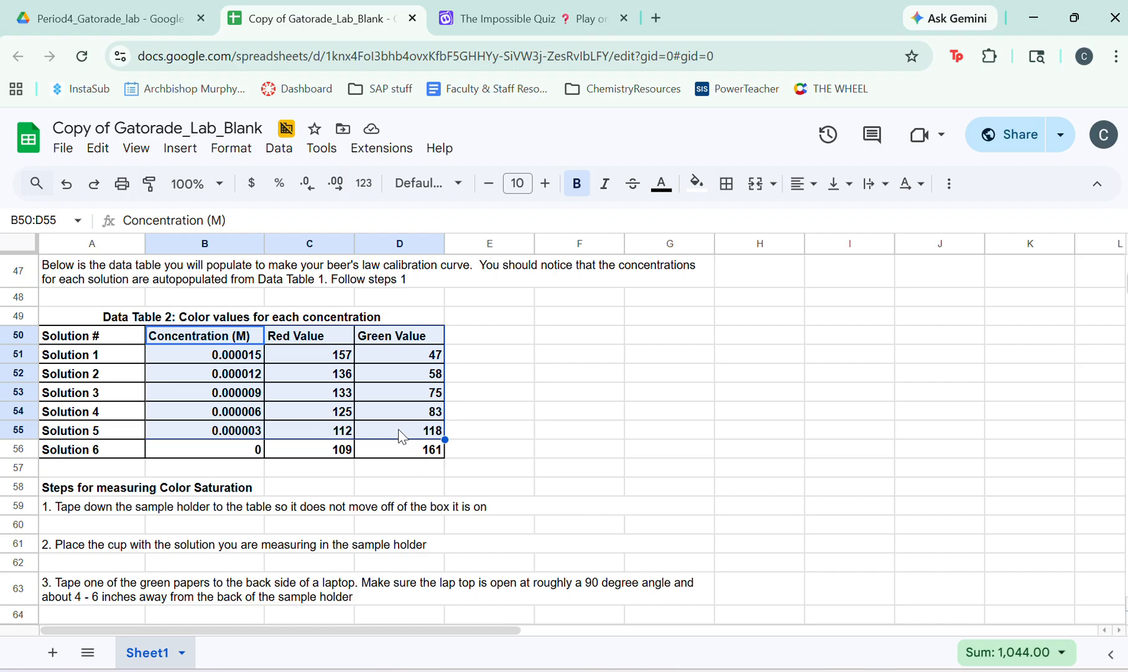
left_click(222, 342)
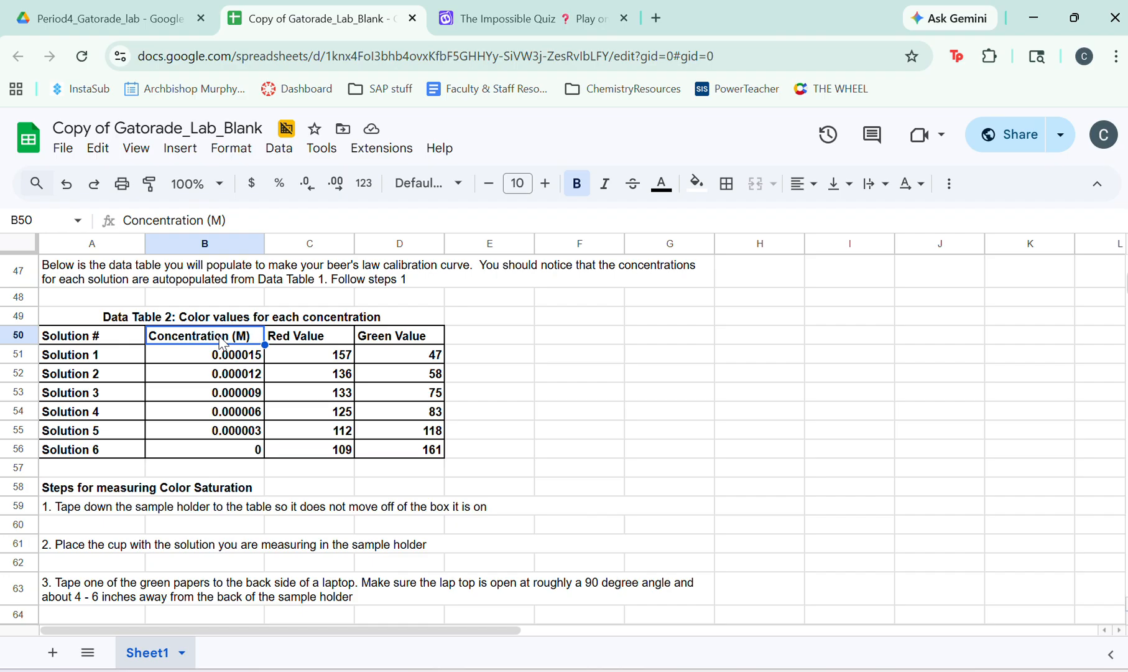
key("shift+Down")
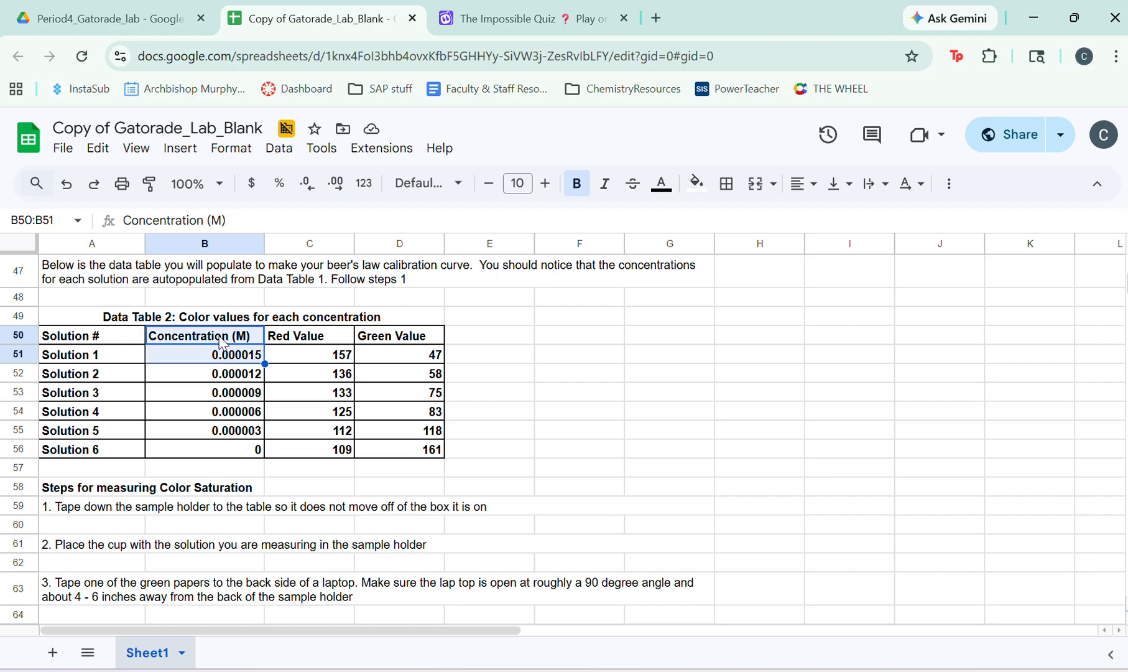
key("shift+Down")
key("shift+Down")
key("shift+Down")
key("shift+Down")
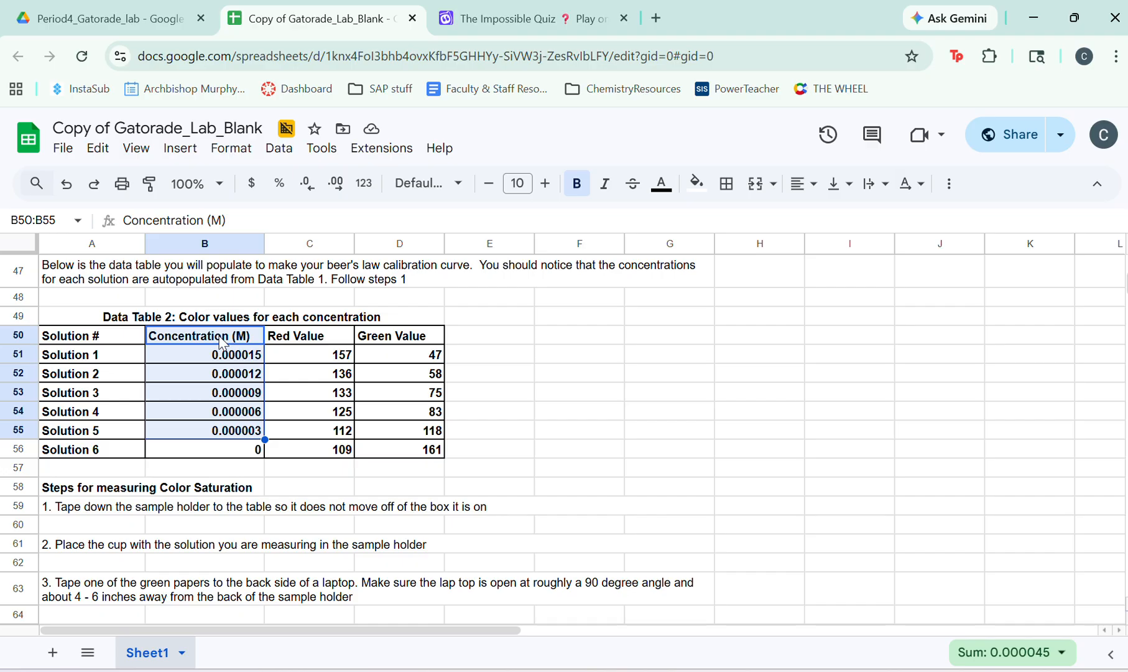
key("shift+Right")
key("shift+Right")
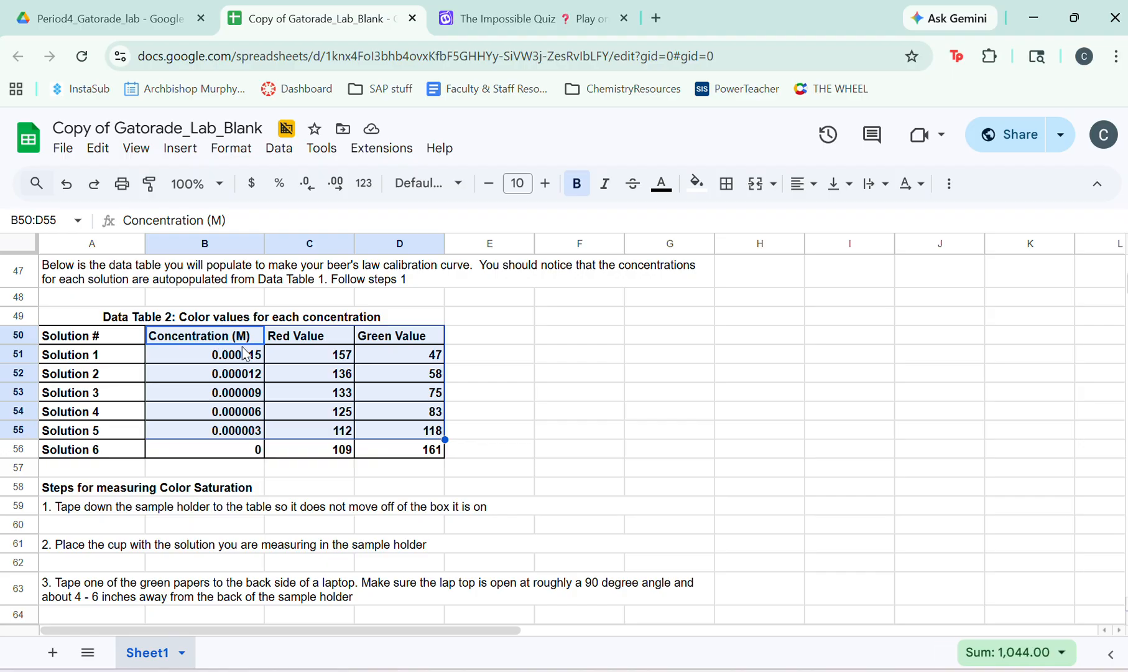
- Insert a chart from the selected data and move it into the question 7 plot area, just below row 98
scroll(333, 414, "down", 12)
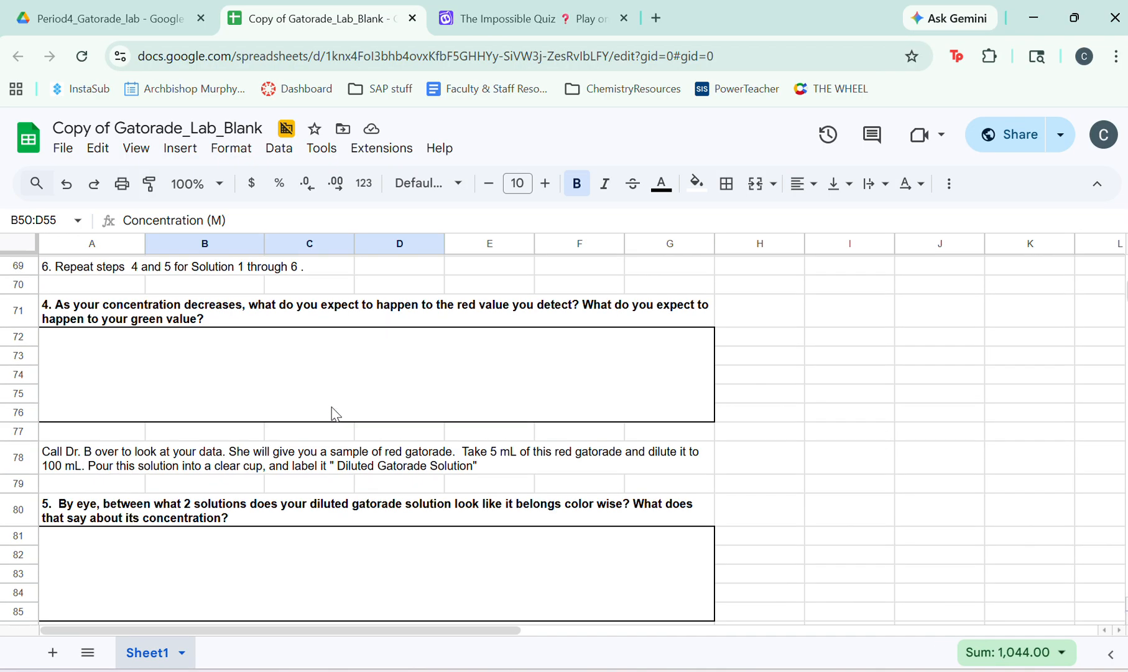
scroll(333, 414, "down", 5)
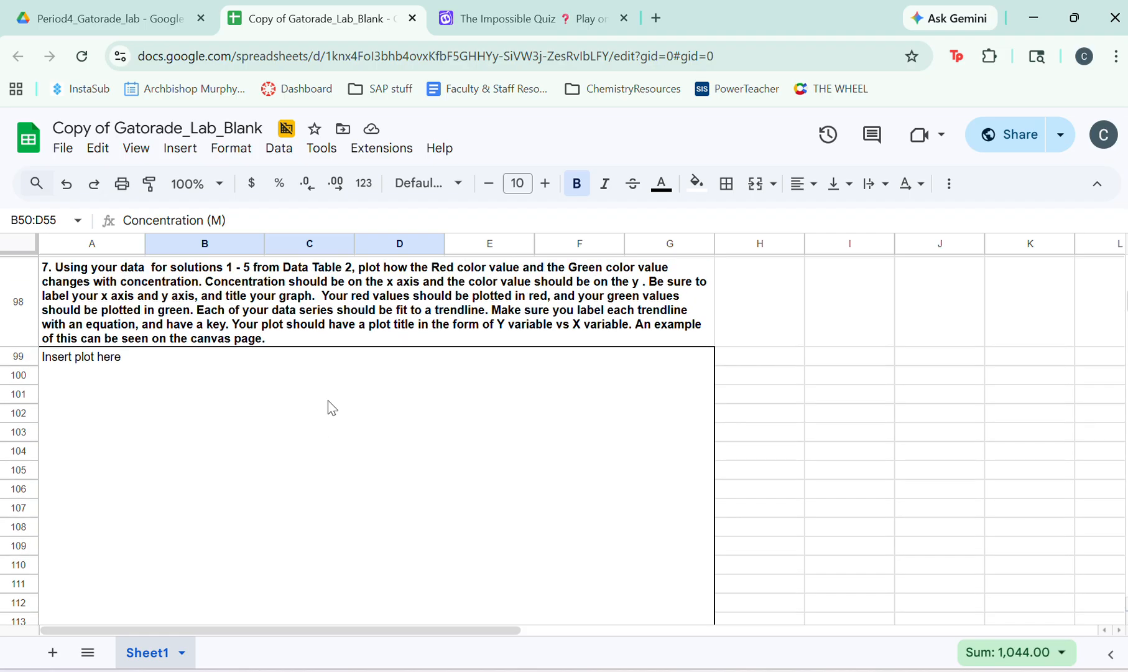
left_click(166, 153)
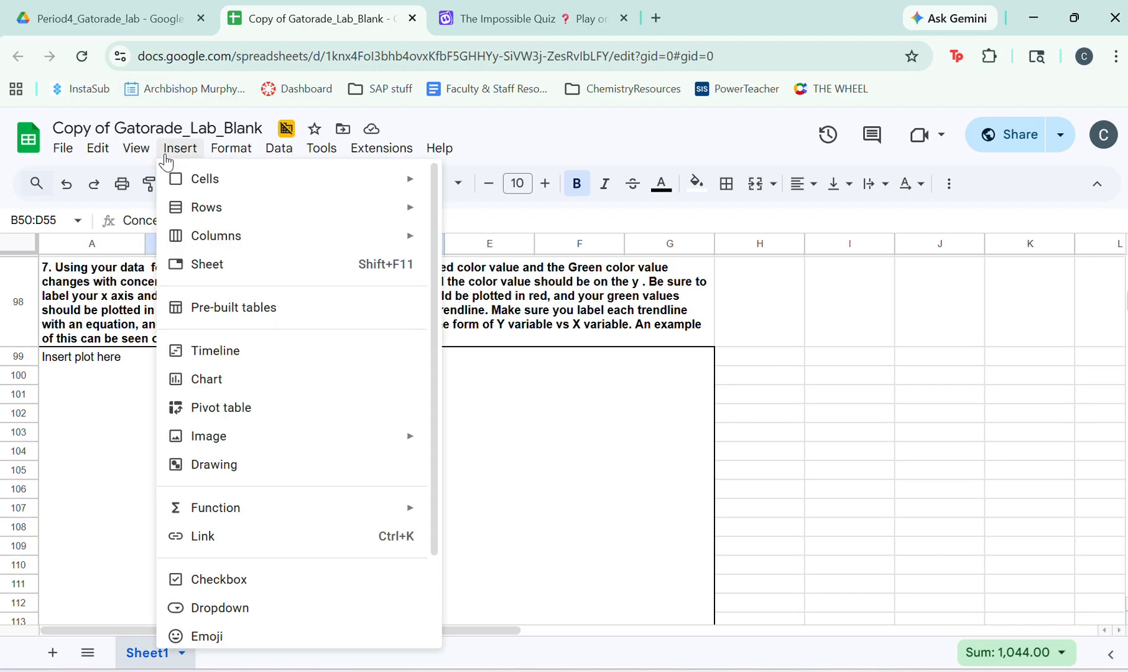
left_click(231, 379)
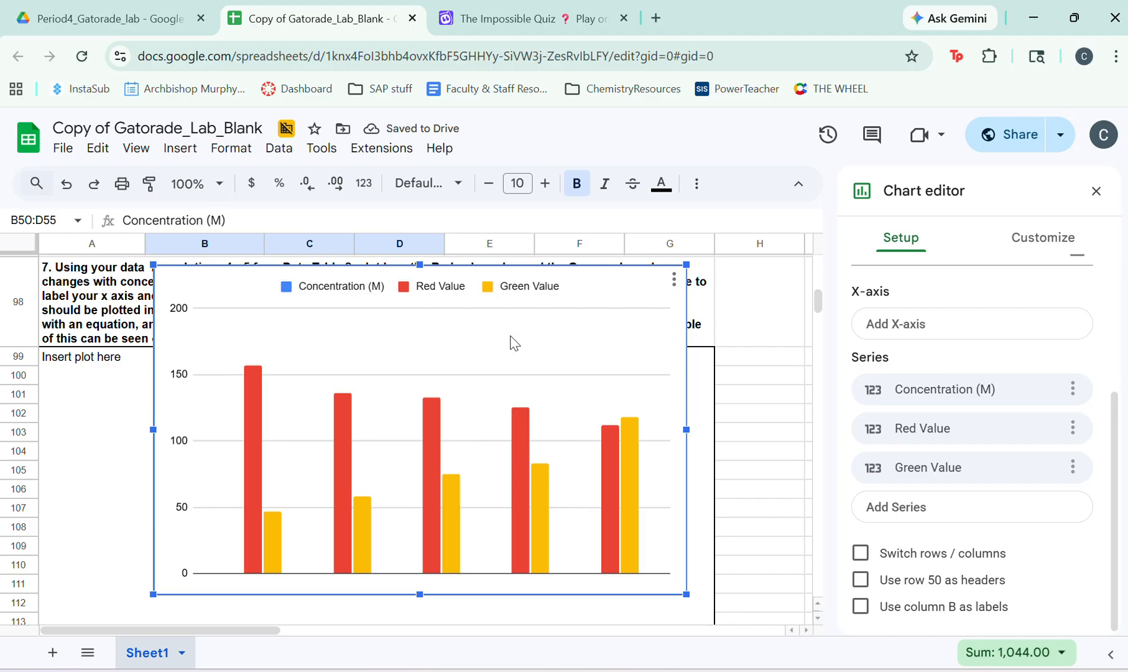
left_click_drag(571, 277, 556, 362)
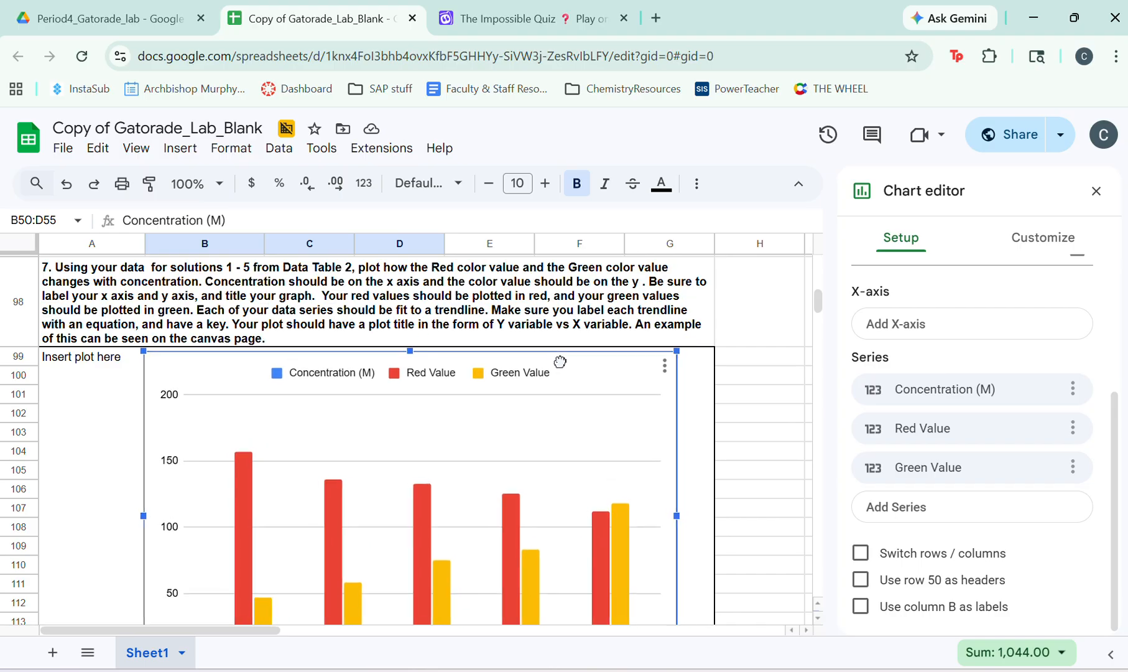
scroll(556, 362, "down", 2)
scroll(559, 367, "up", 1)
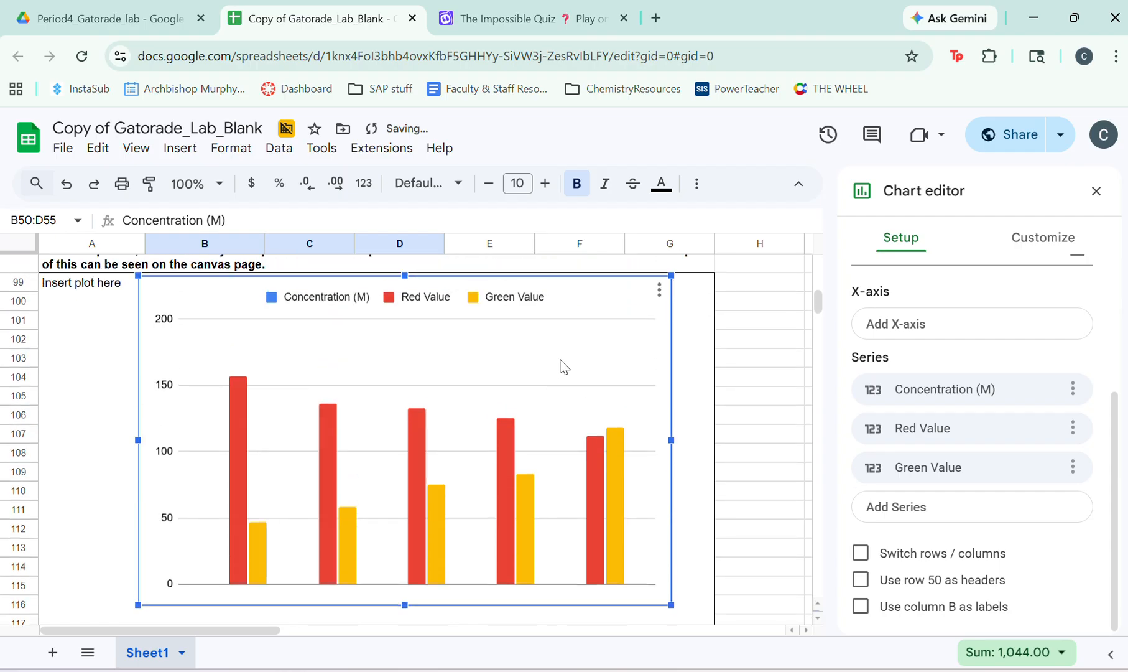
- Change the chart type from column to scatter chart
scroll(1020, 270, "up", 3)
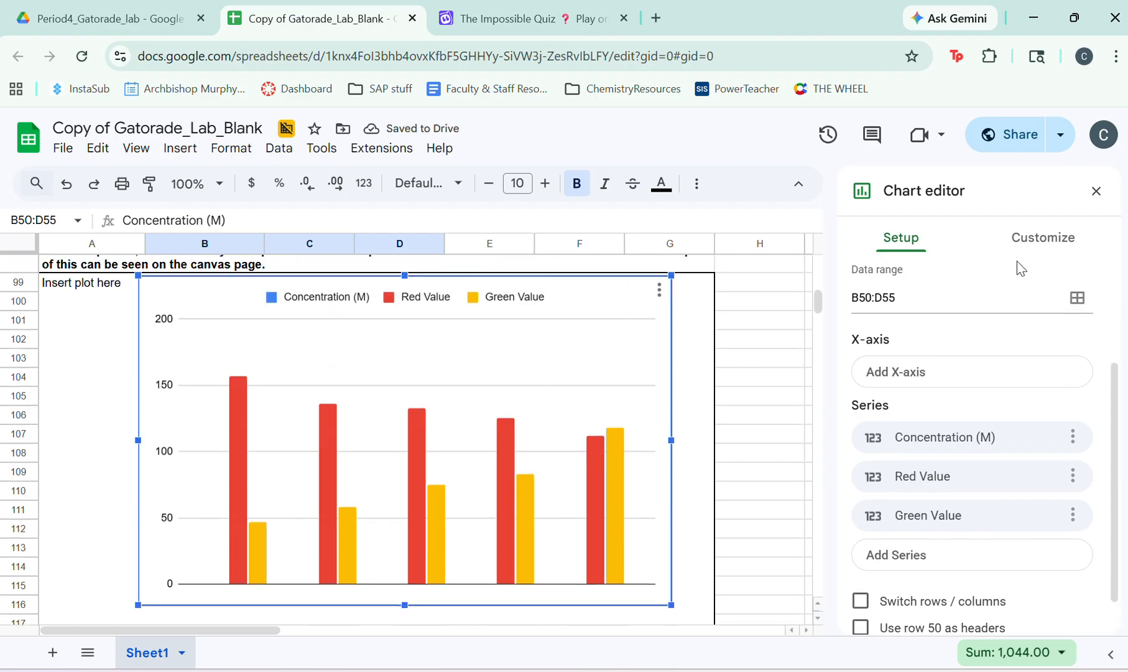
scroll(1013, 342, "up", 2)
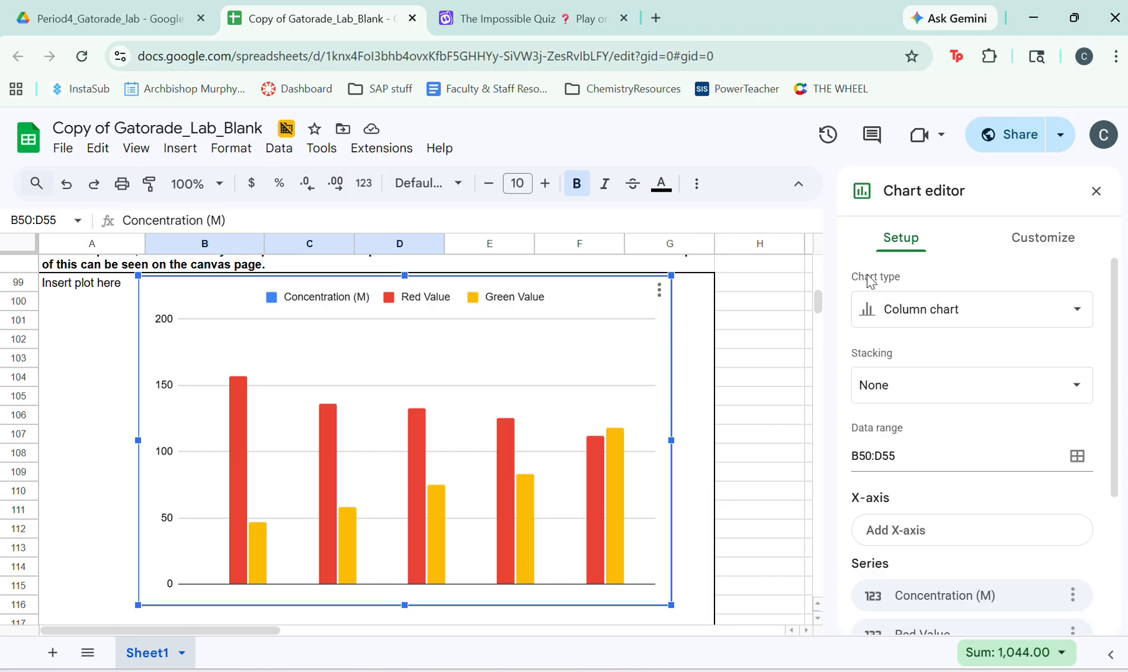
scroll(999, 383, "down", 2)
scroll(998, 382, "up", 2)
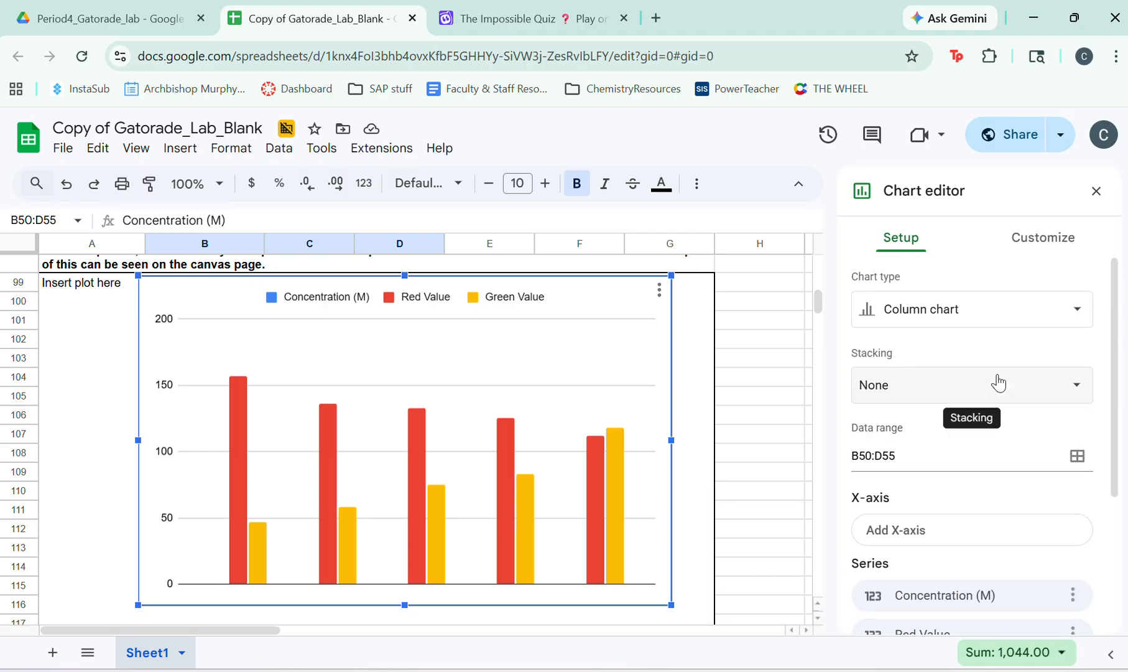
left_click(1013, 320)
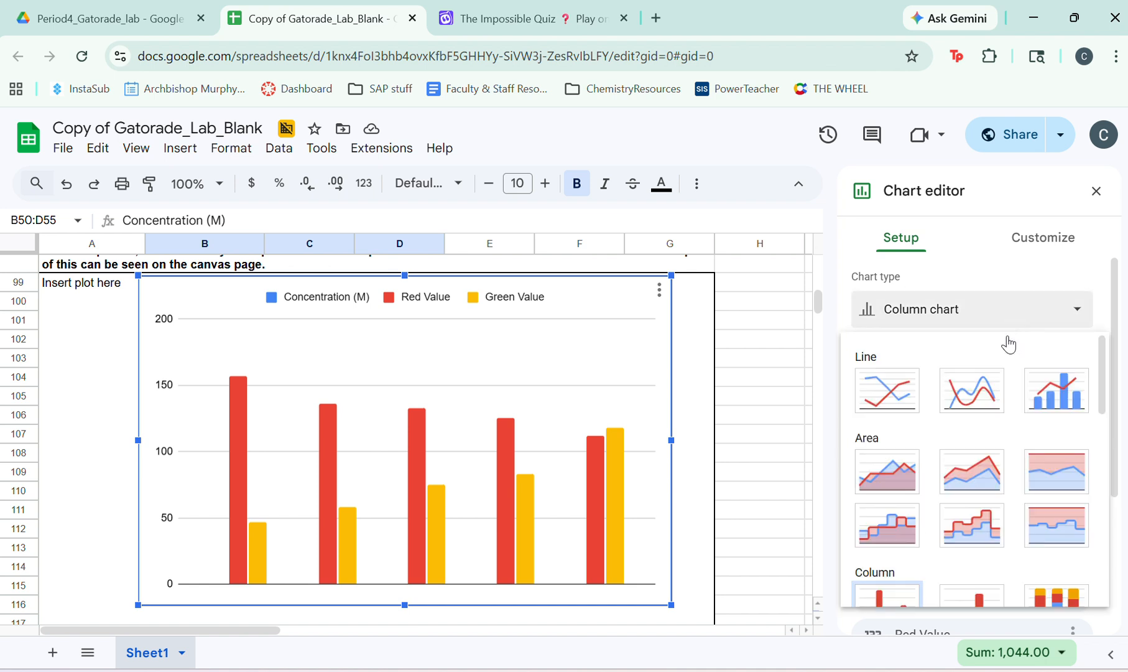
scroll(980, 495, "down", 8)
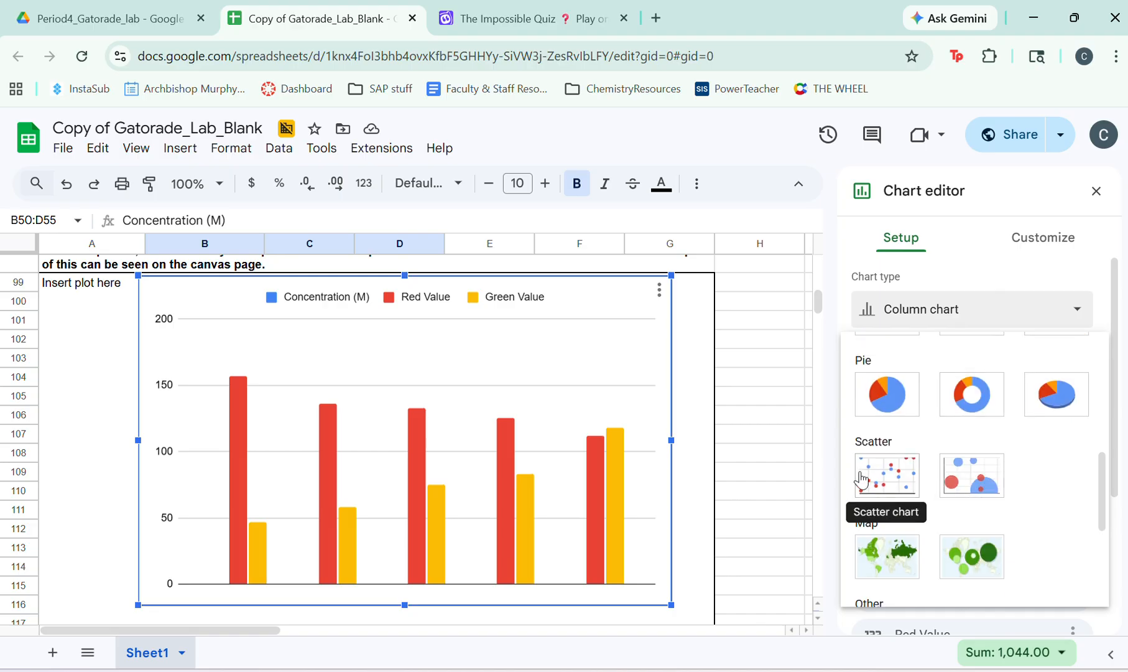
left_click(862, 477)
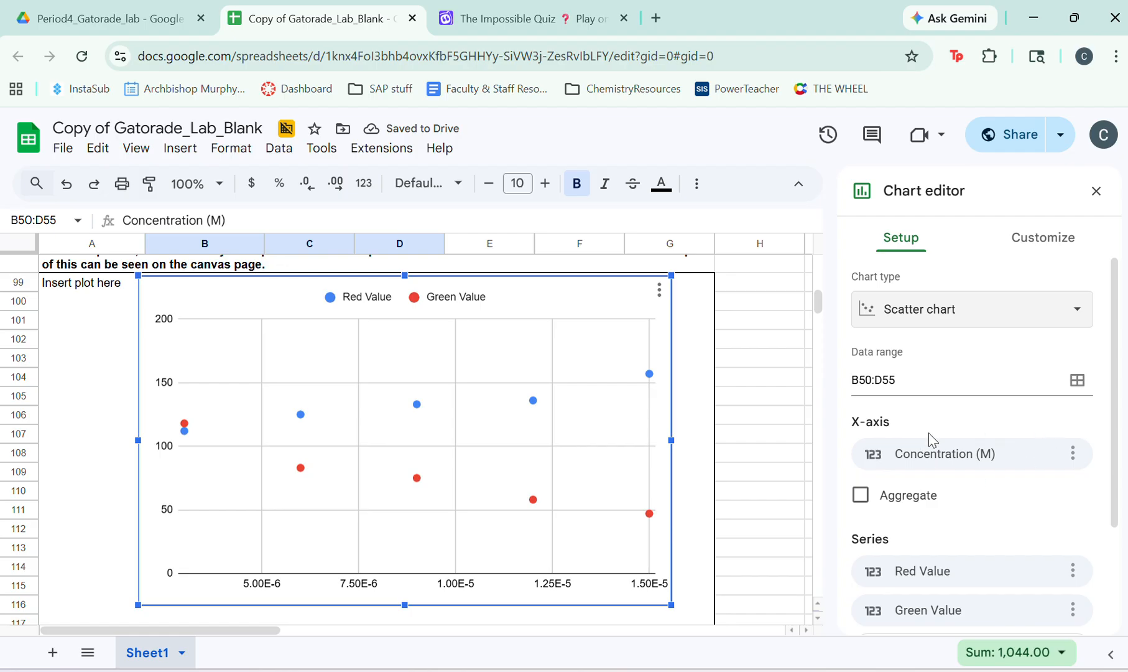
- Remove the major gridlines from the chart's vertical axis and turn on its major ticks
scroll(697, 478, "up", 2)
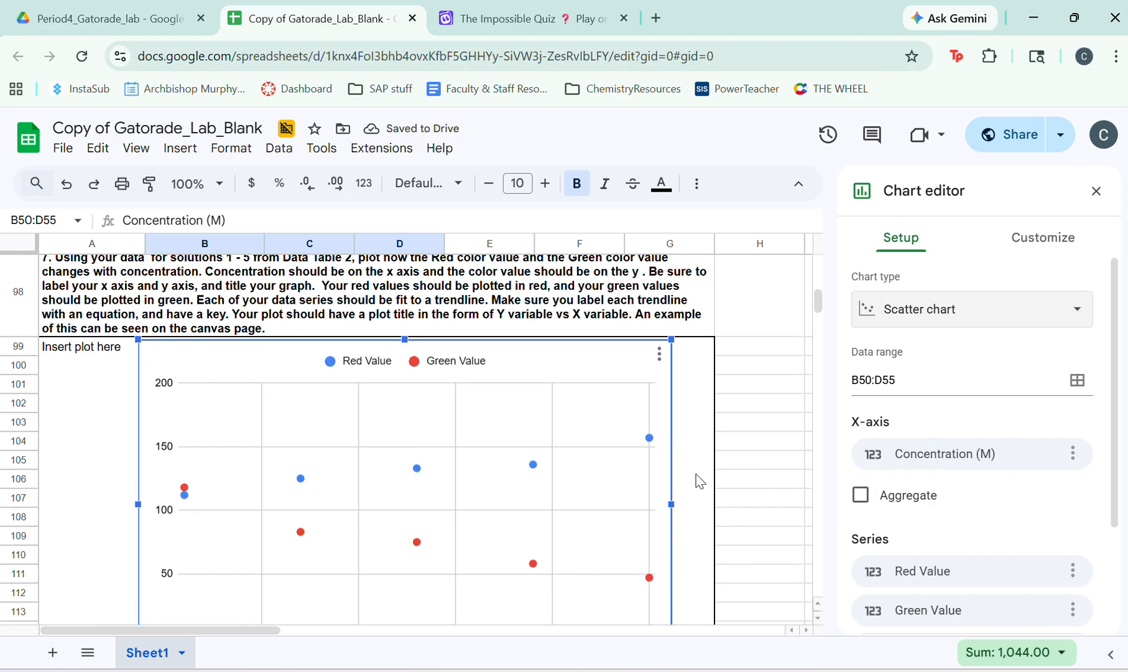
scroll(697, 479, "up", 1)
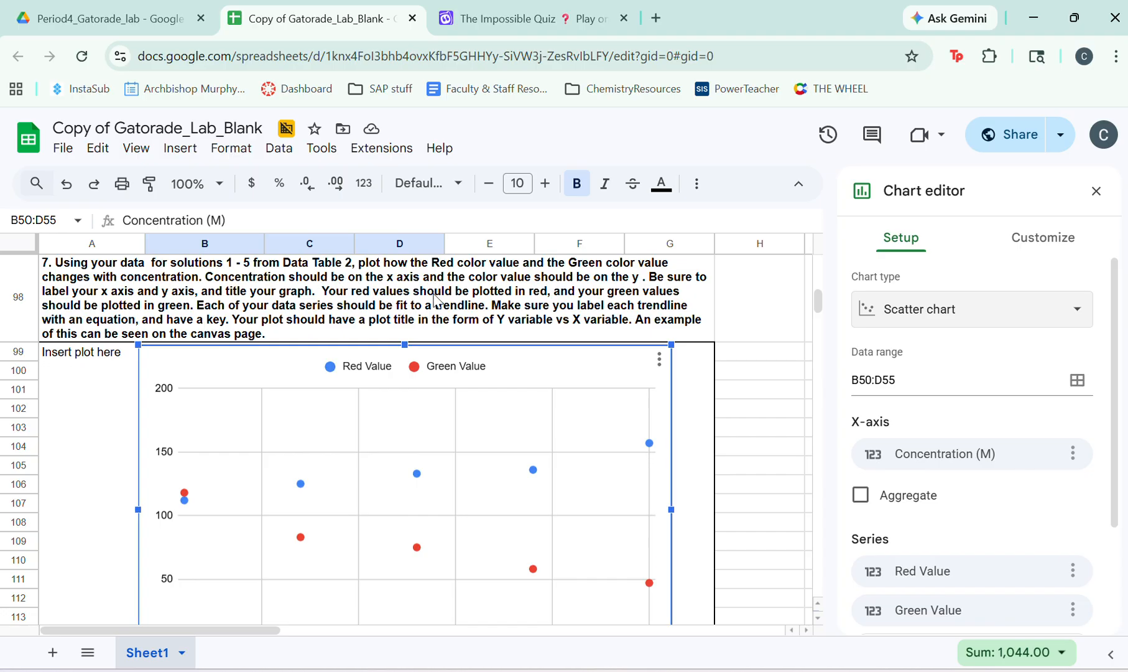
scroll(504, 490, "down", 1)
scroll(504, 496, "up", 1)
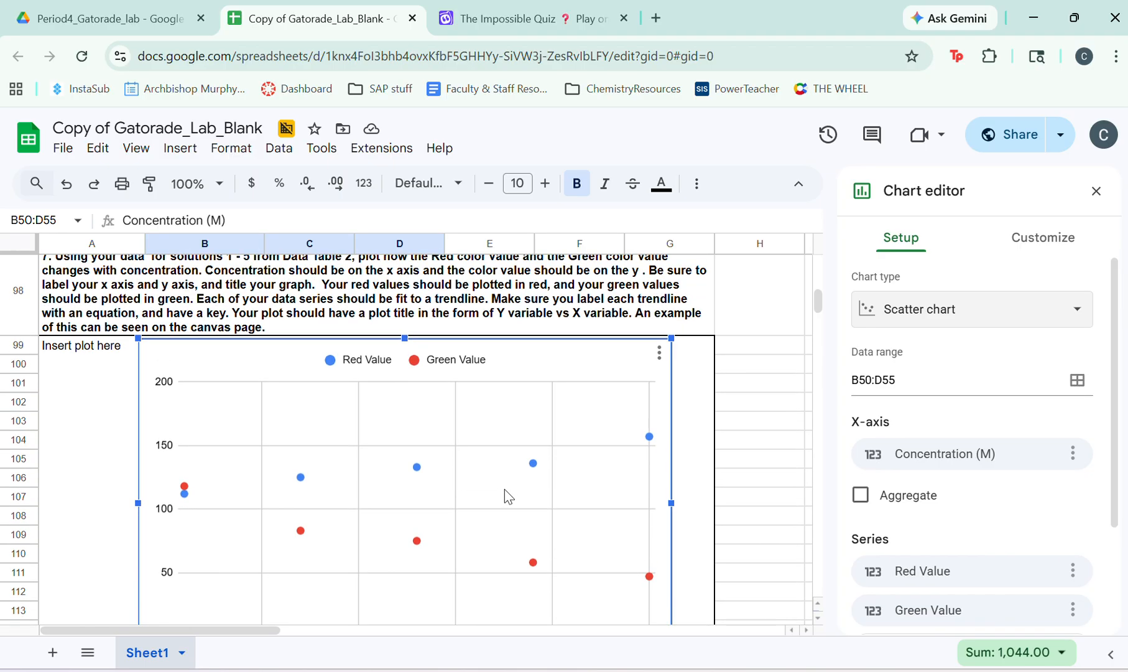
scroll(505, 490, "down", 3)
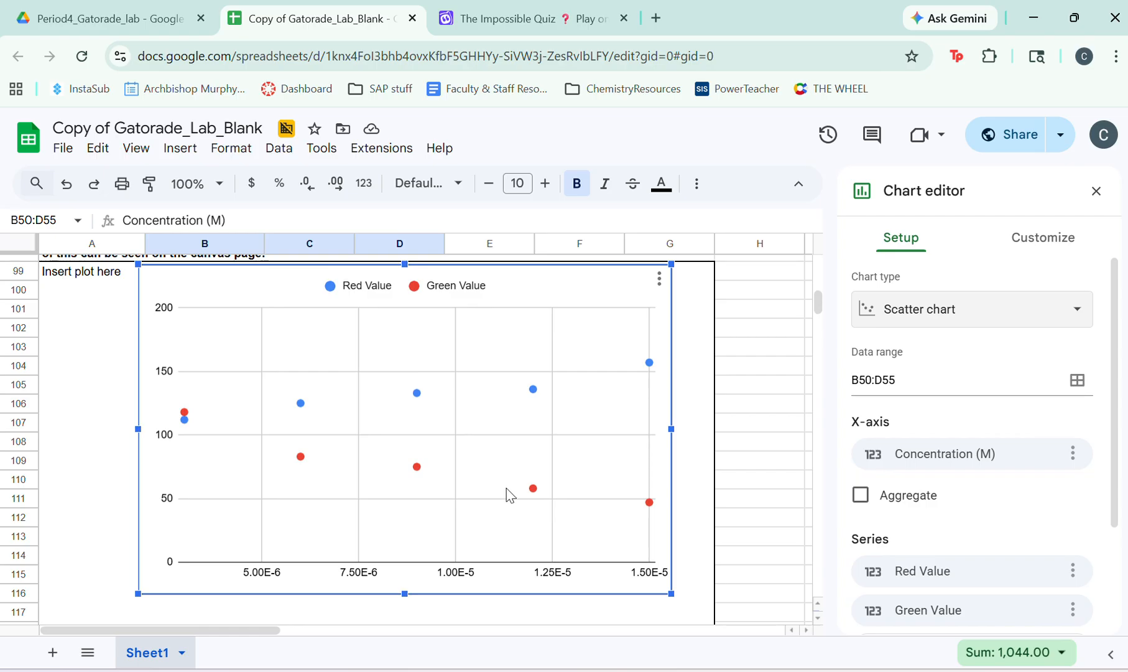
left_click(580, 440)
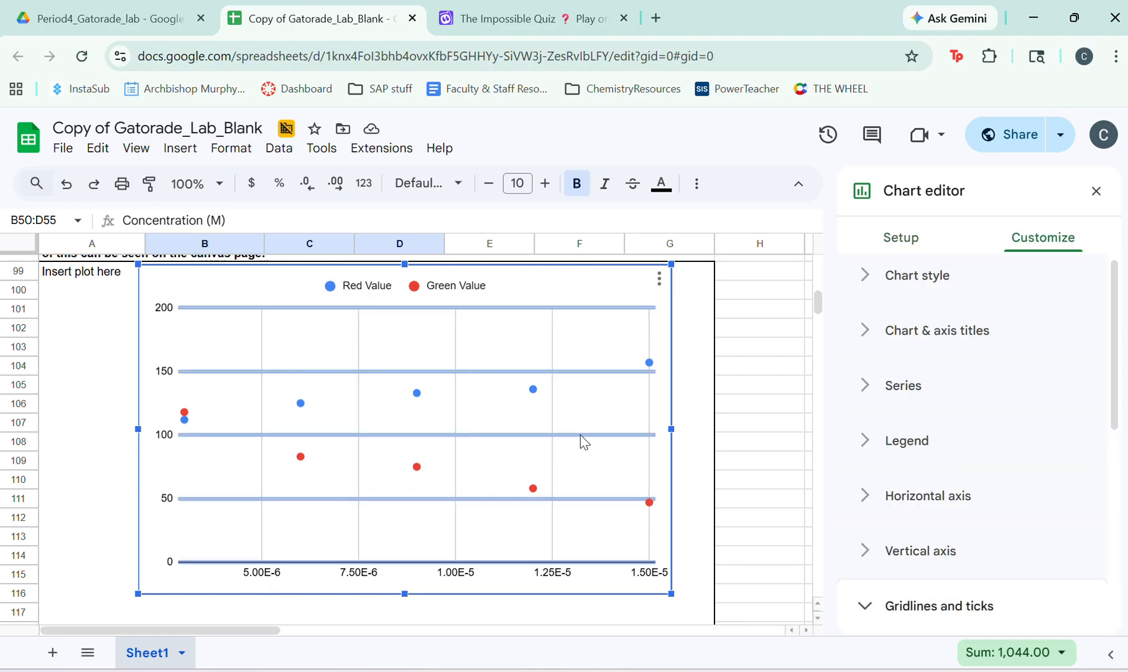
scroll(949, 470, "down", 4)
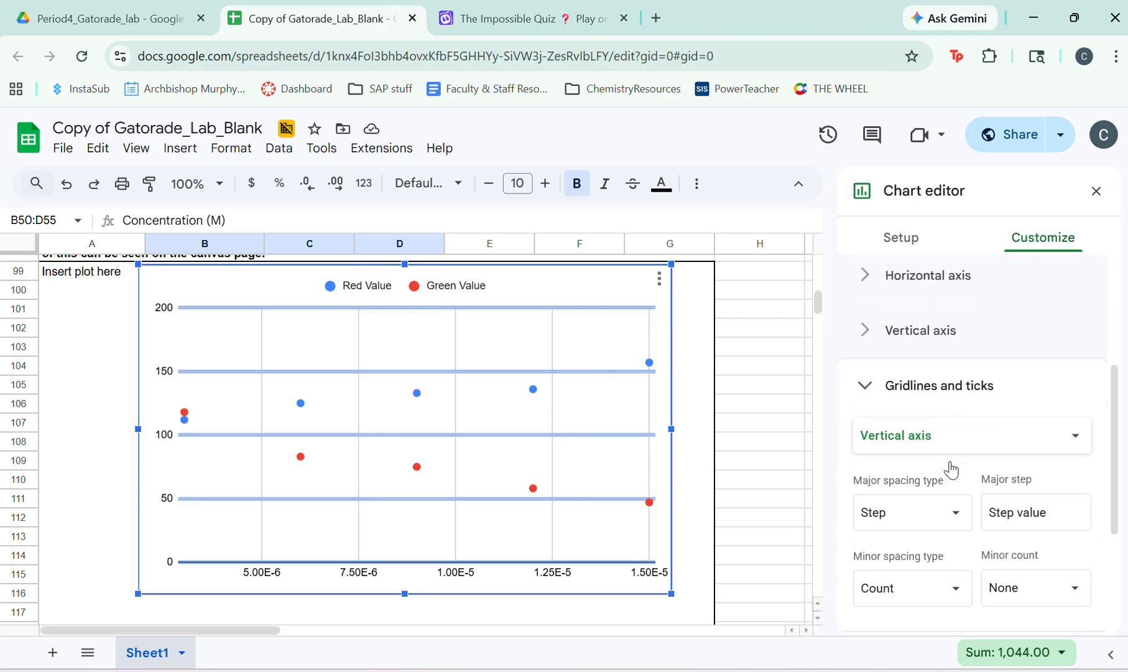
scroll(940, 468, "up", 1)
scroll(958, 454, "down", 3)
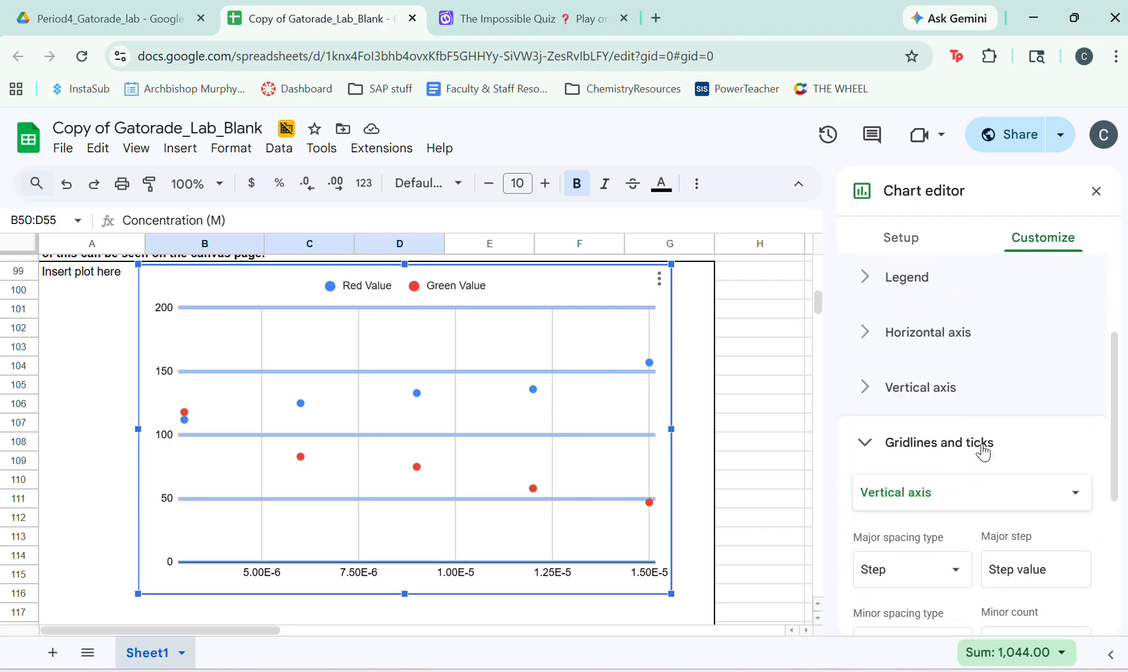
scroll(983, 444, "down", 3)
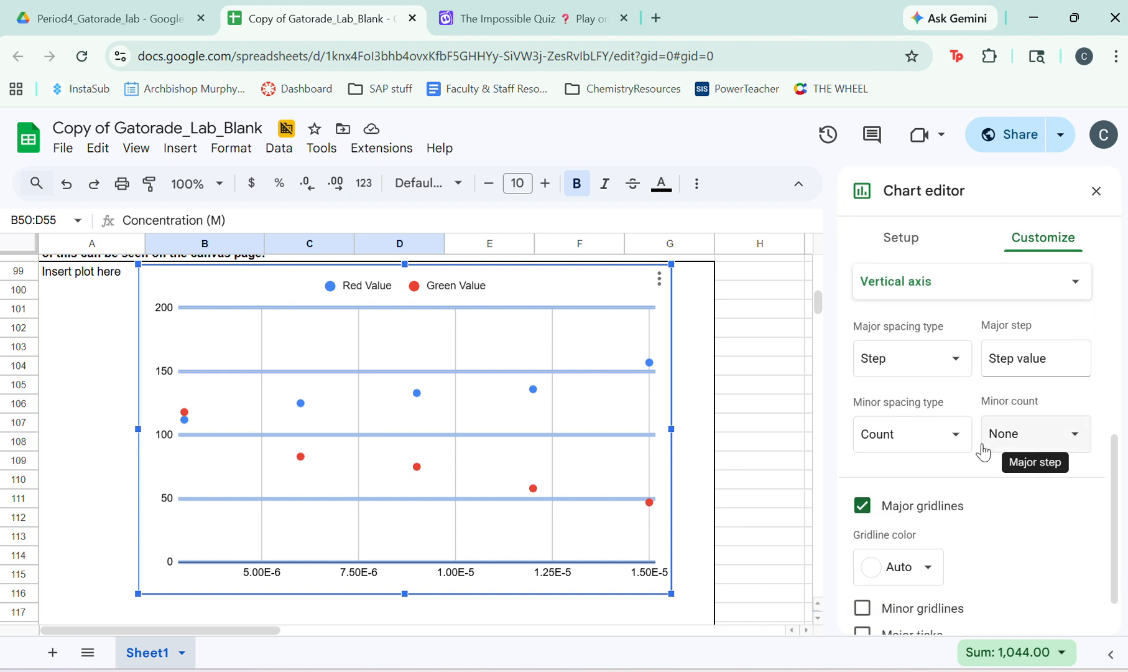
left_click(861, 453)
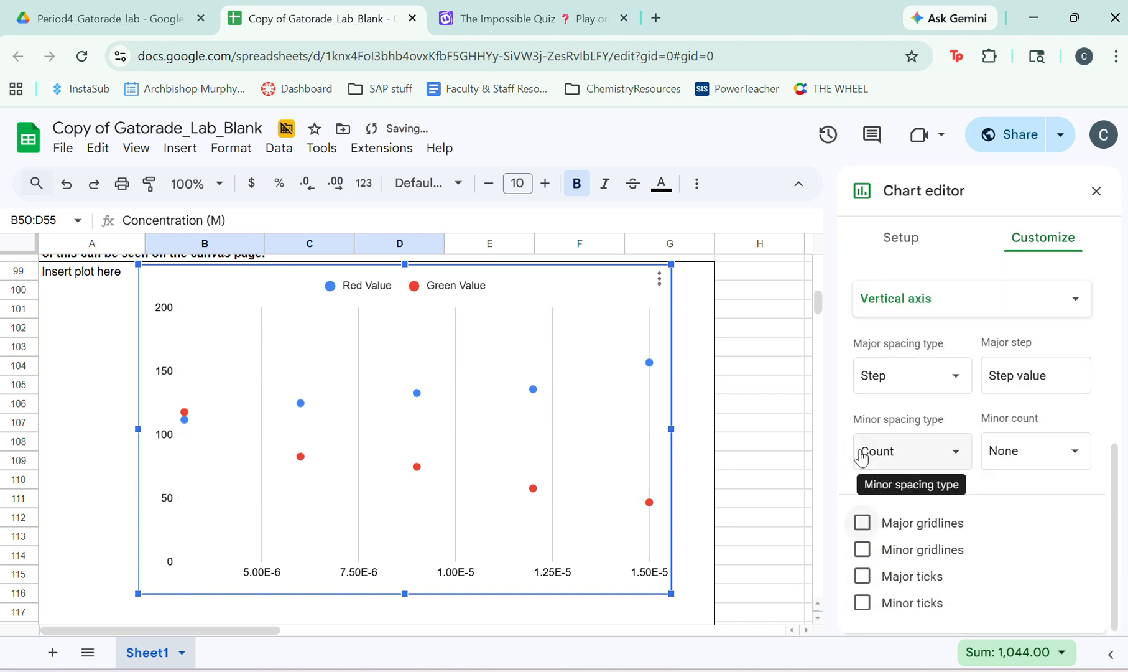
left_click(862, 575)
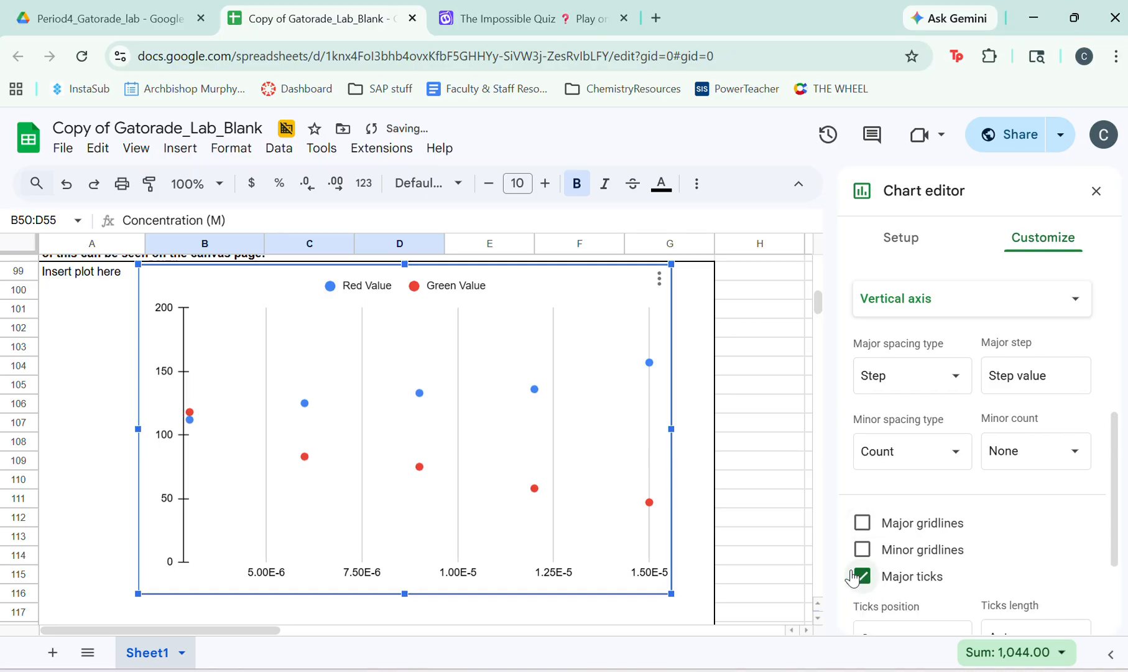
- Remove the major gridlines from the chart's horizontal axis and turn on its major ticks
left_click(650, 420)
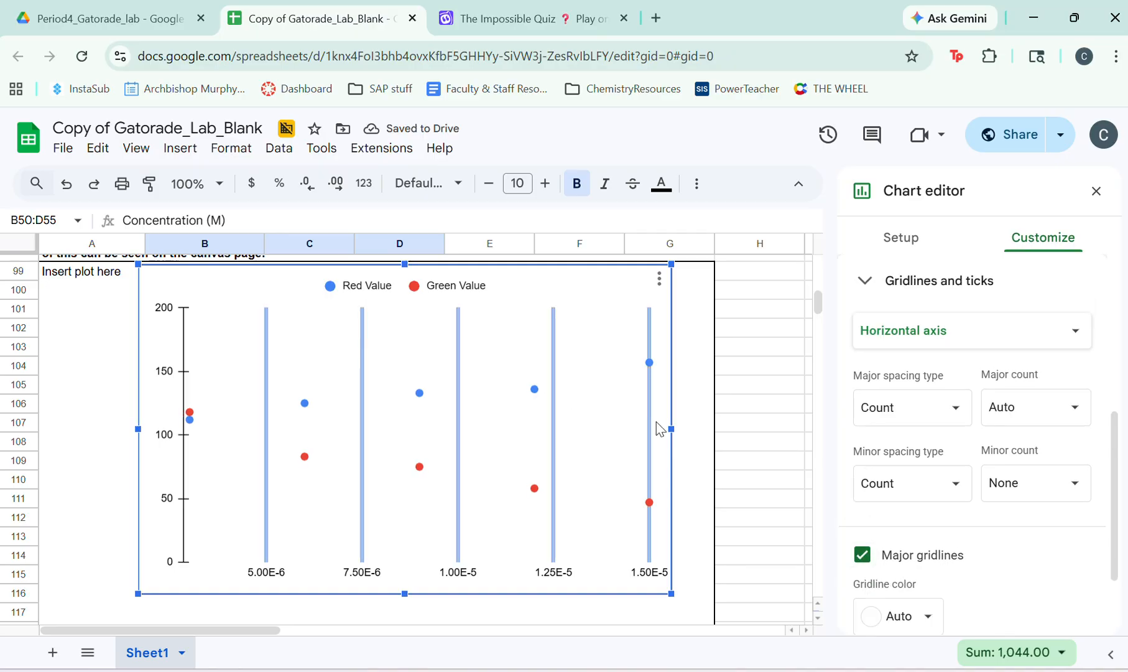
scroll(1085, 564, "down", 1)
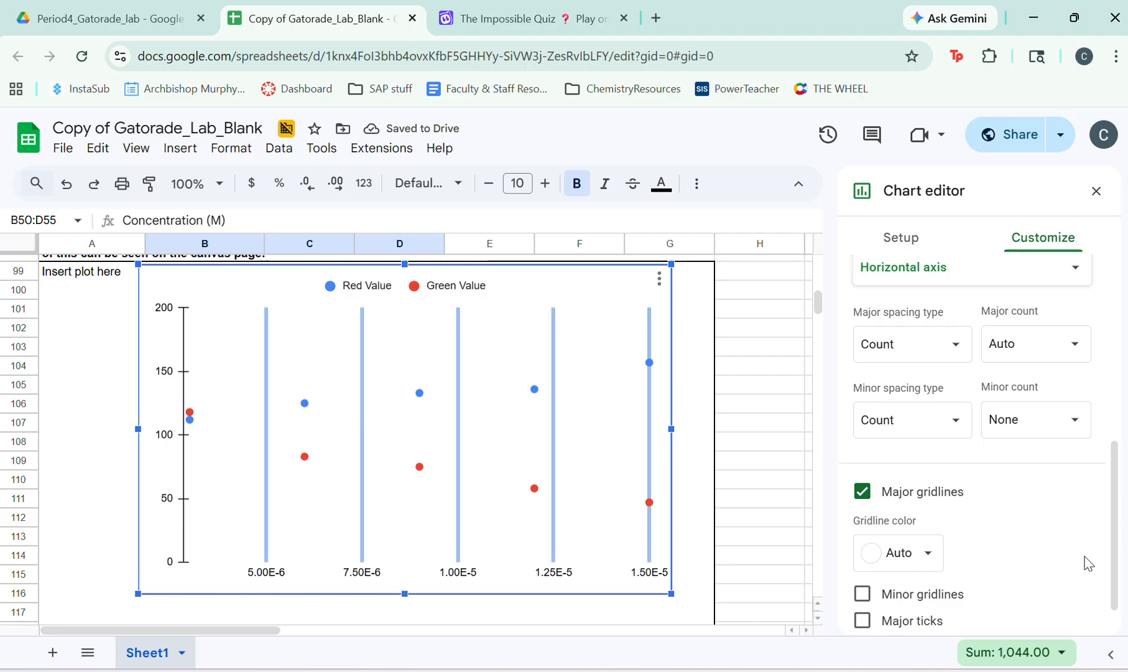
left_click(865, 495)
scroll(866, 498, "down", 1)
left_click(862, 578)
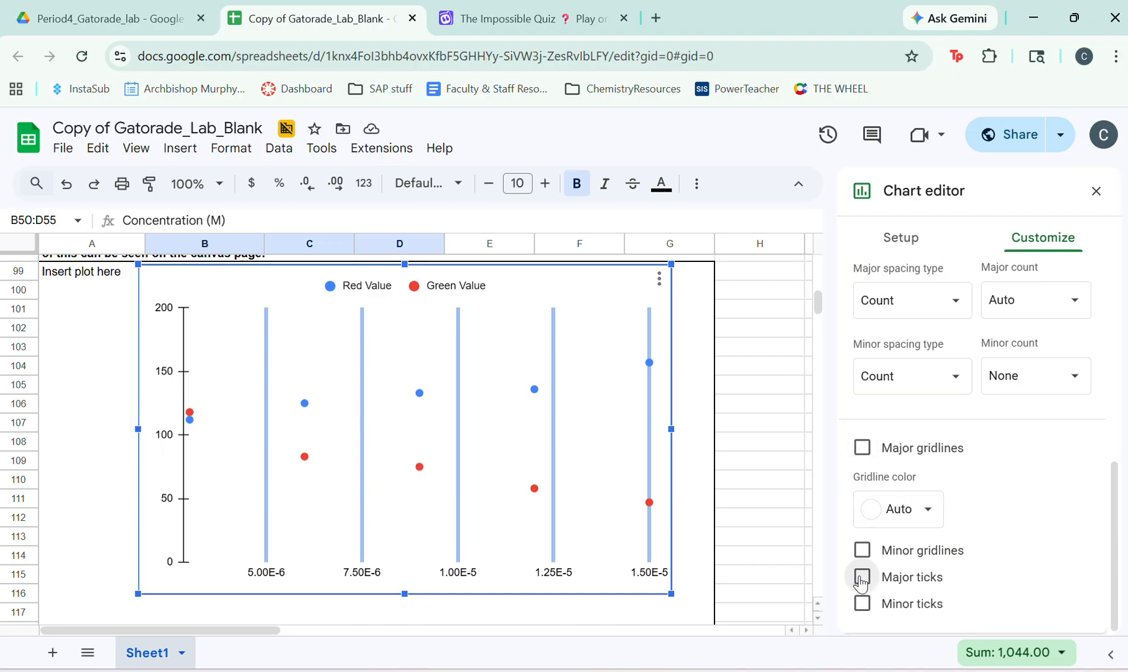
left_click(861, 459)
scroll(1038, 470, "up", 3)
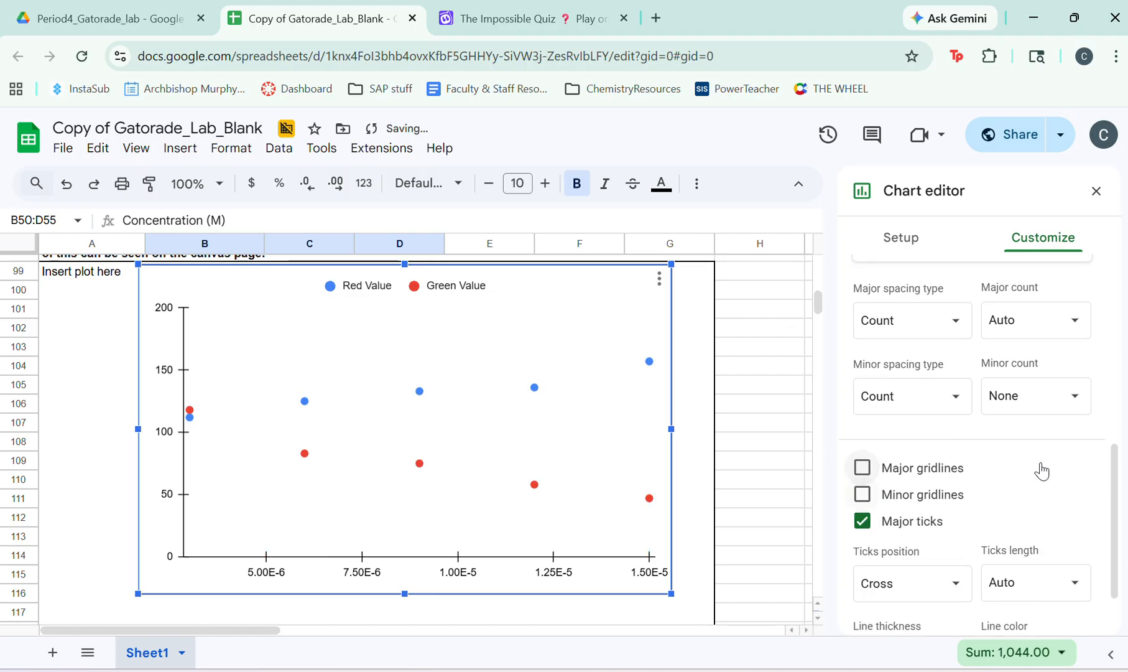
scroll(1041, 471, "up", 1)
scroll(567, 354, "up", 1)
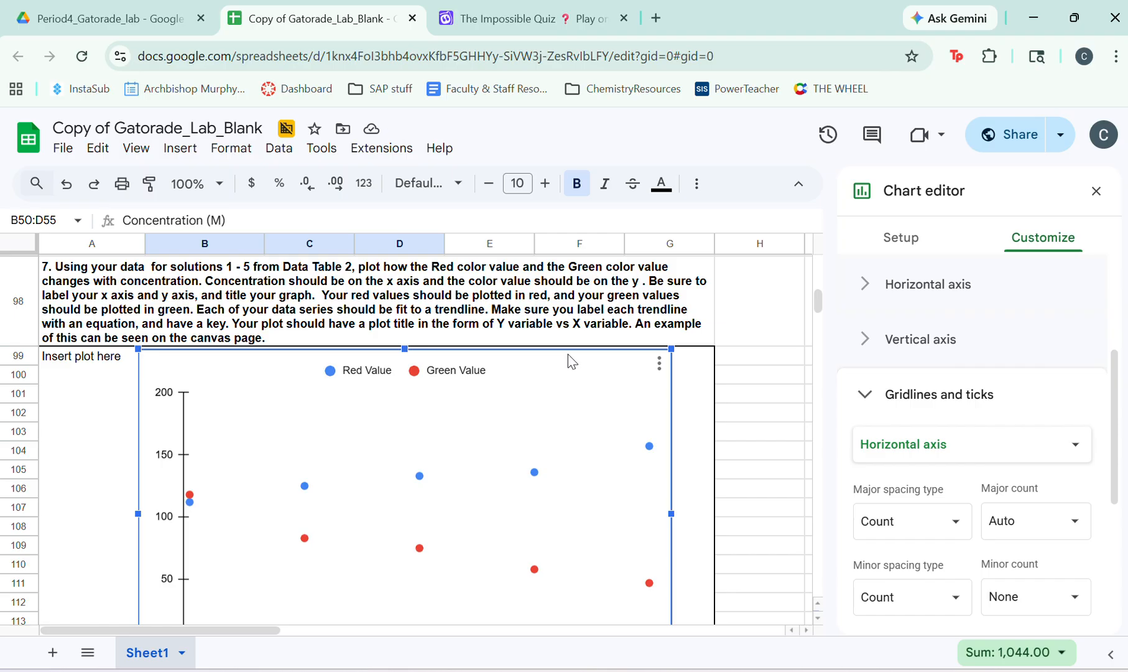
- Change the color of the Red Value data series in the scatter chart to light red
left_click(538, 475)
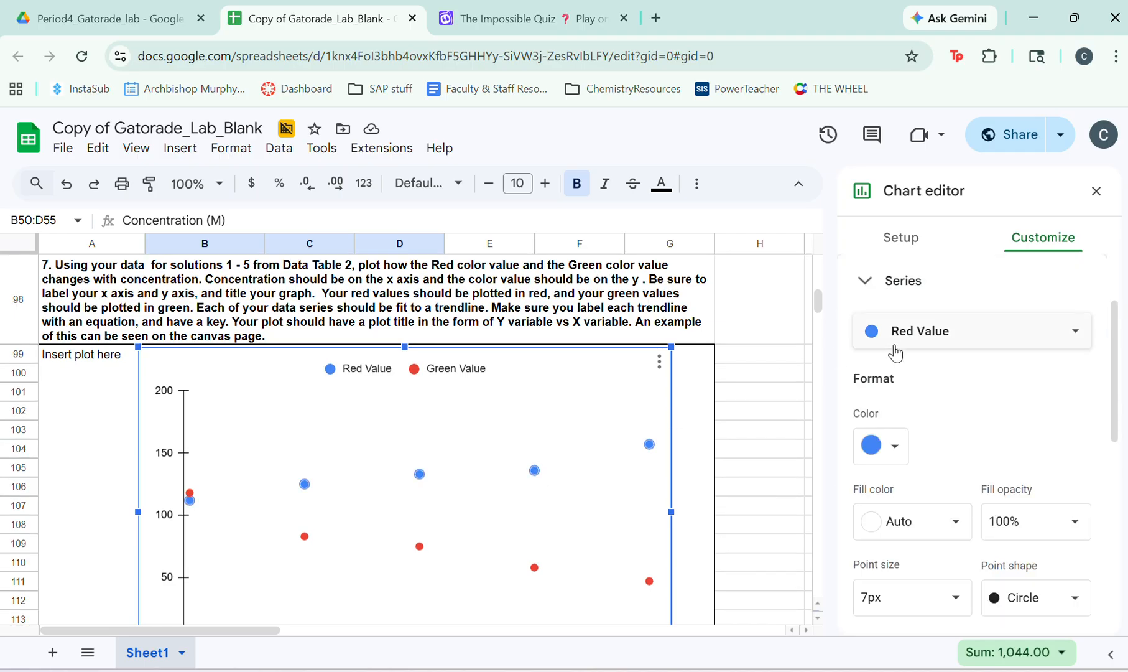
left_click(894, 451)
left_click(893, 252)
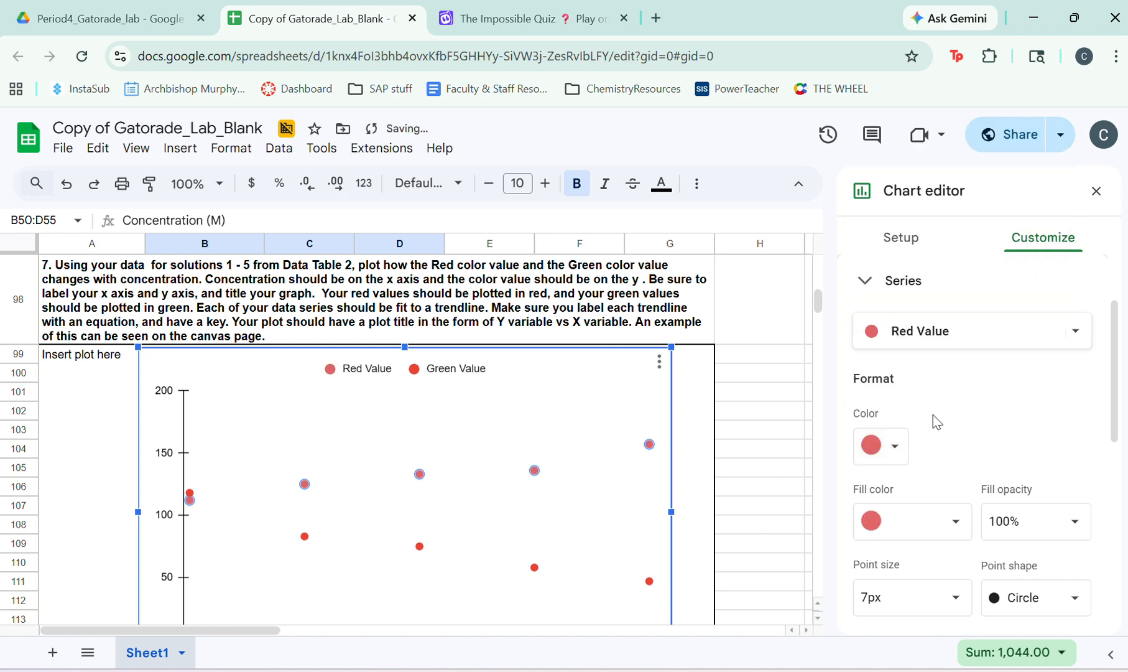
- Change the color of the Green Value data series in the scatter chart to light green
left_click(535, 568)
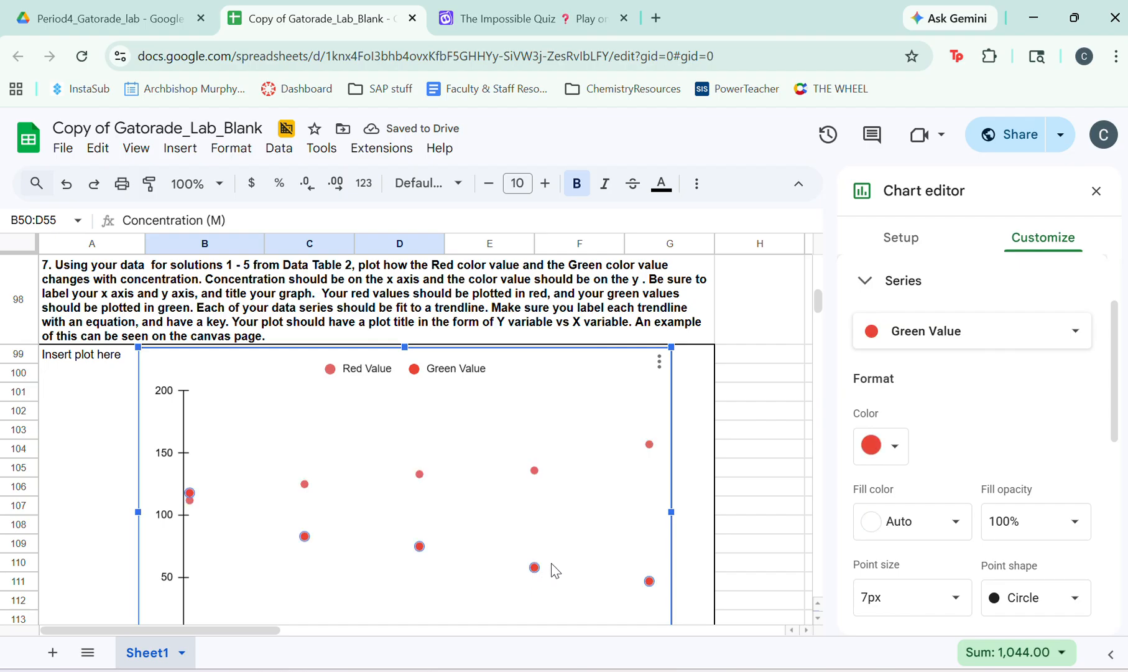
left_click(899, 456)
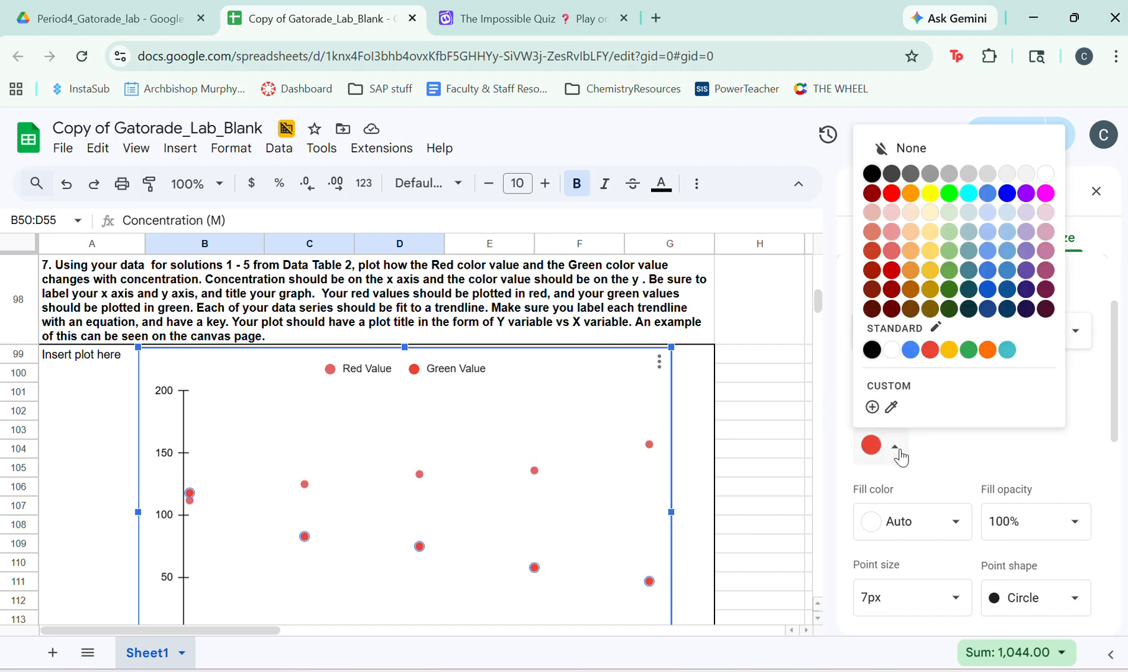
left_click(949, 233)
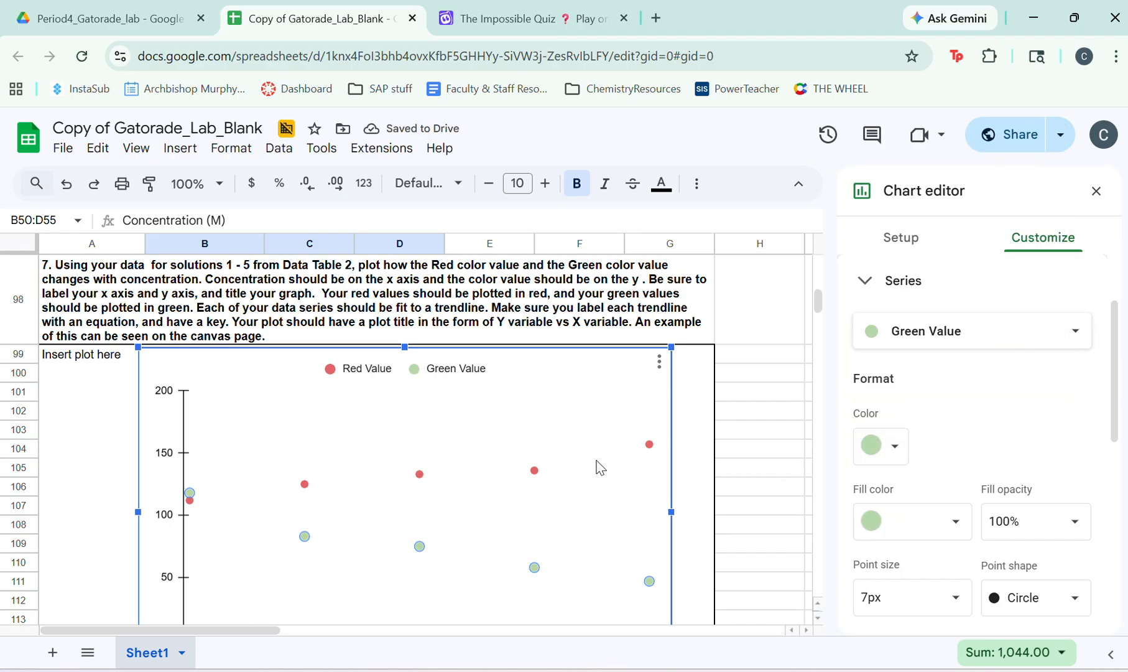
scroll(599, 467, "down", 2)
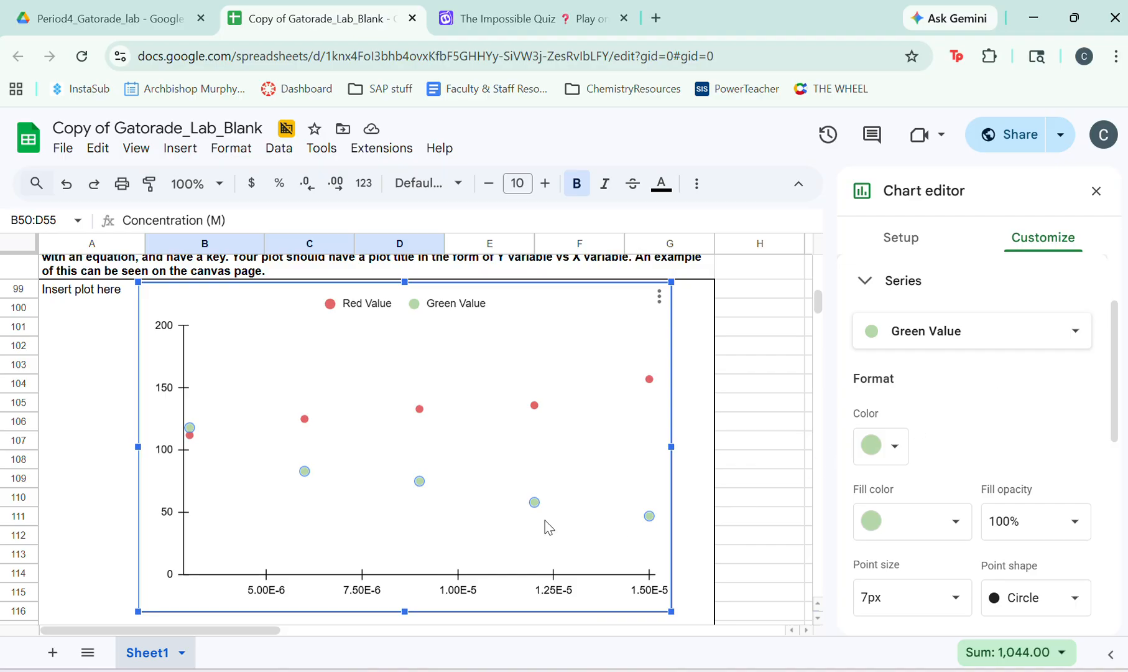
left_click(463, 601)
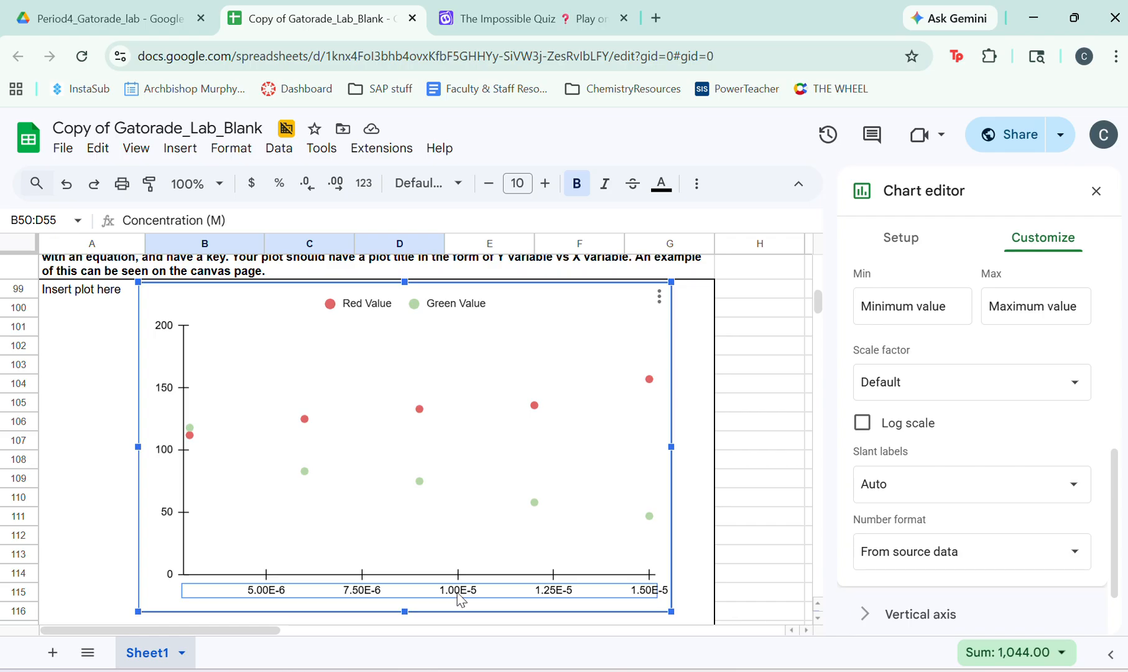
left_click(334, 590)
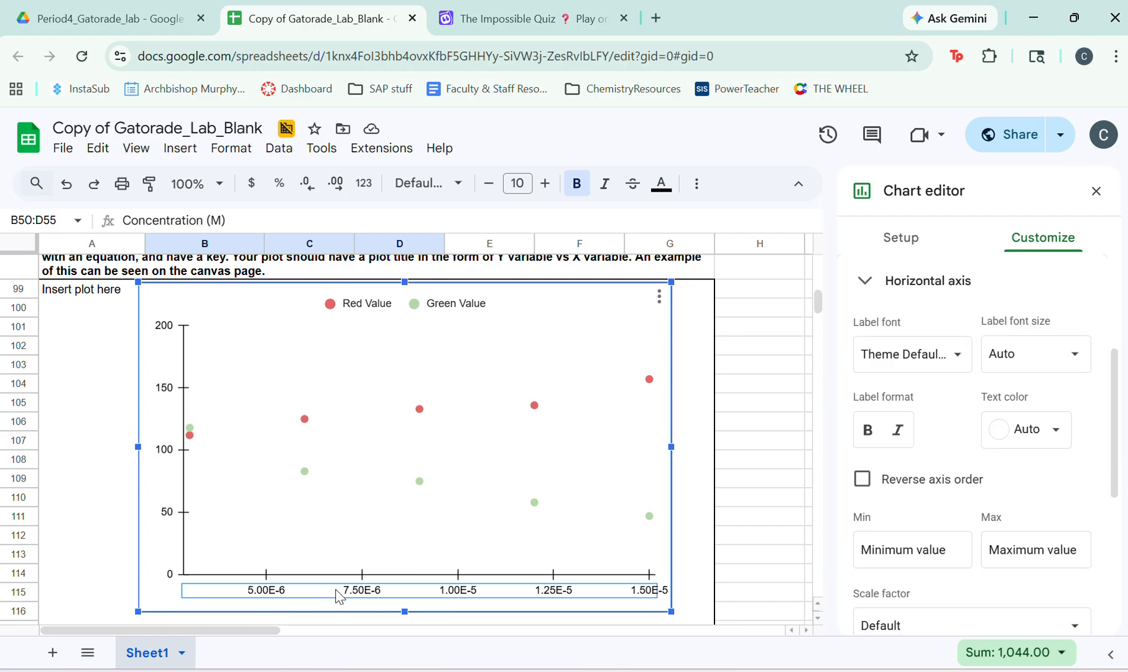
scroll(881, 515, "down", 2)
scroll(879, 516, "up", 2)
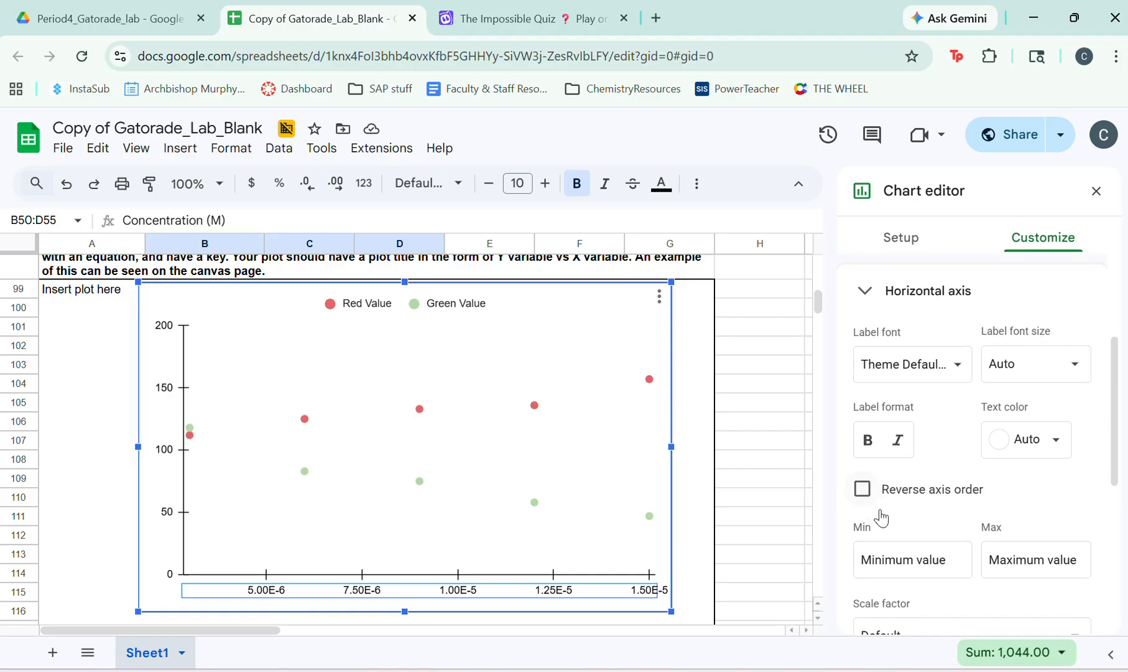
scroll(881, 508, "down", 1)
scroll(881, 508, "up", 1)
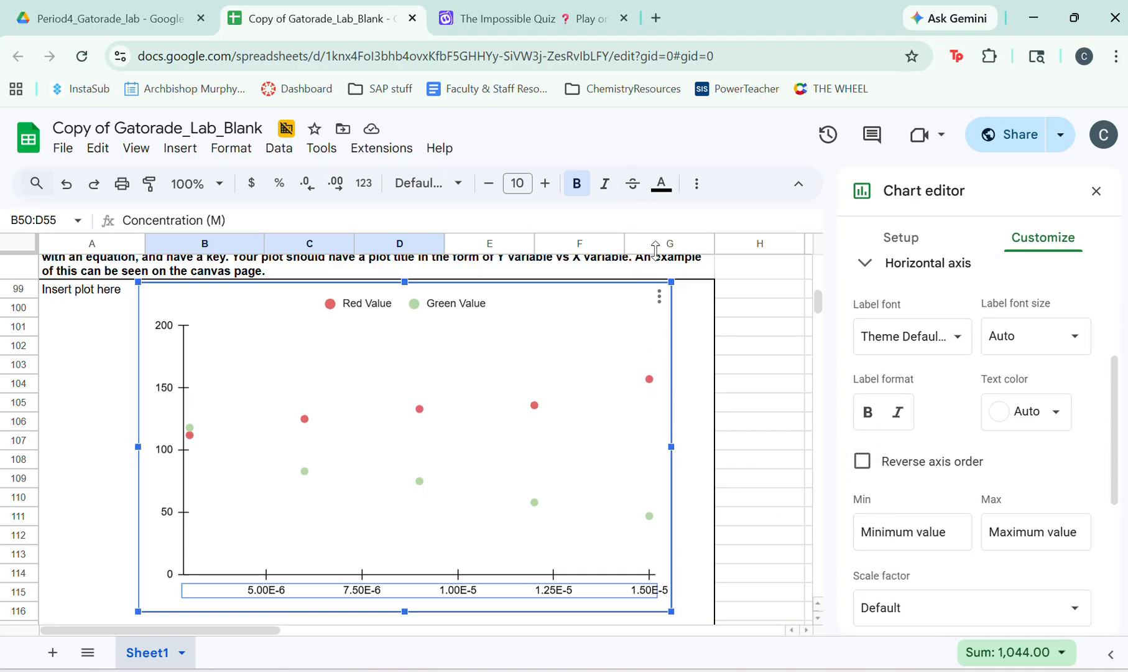
- Set the chart's horizontal axis title to "Molarity (moles/L)"
right_click(578, 597)
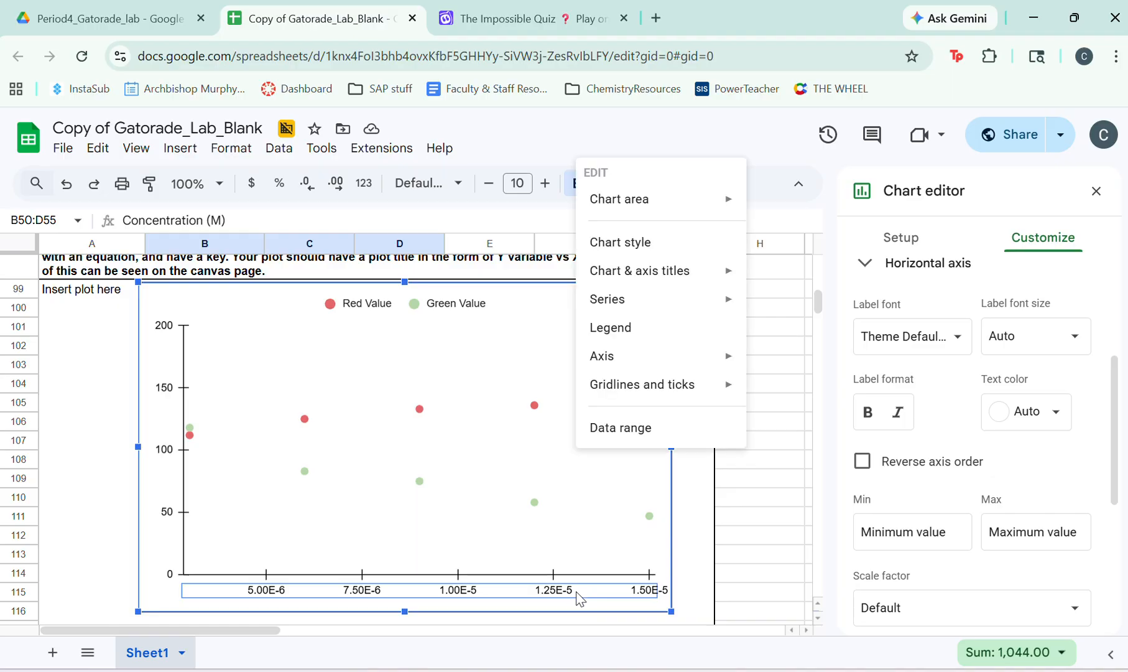
mouse_move(717, 285)
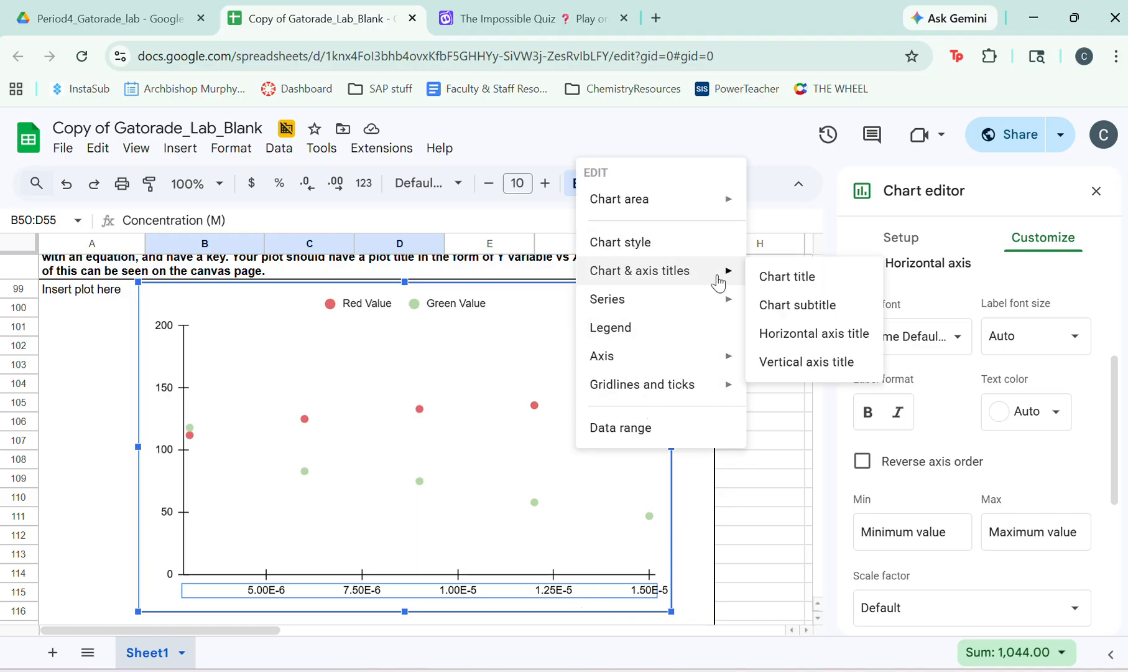
left_click(793, 332)
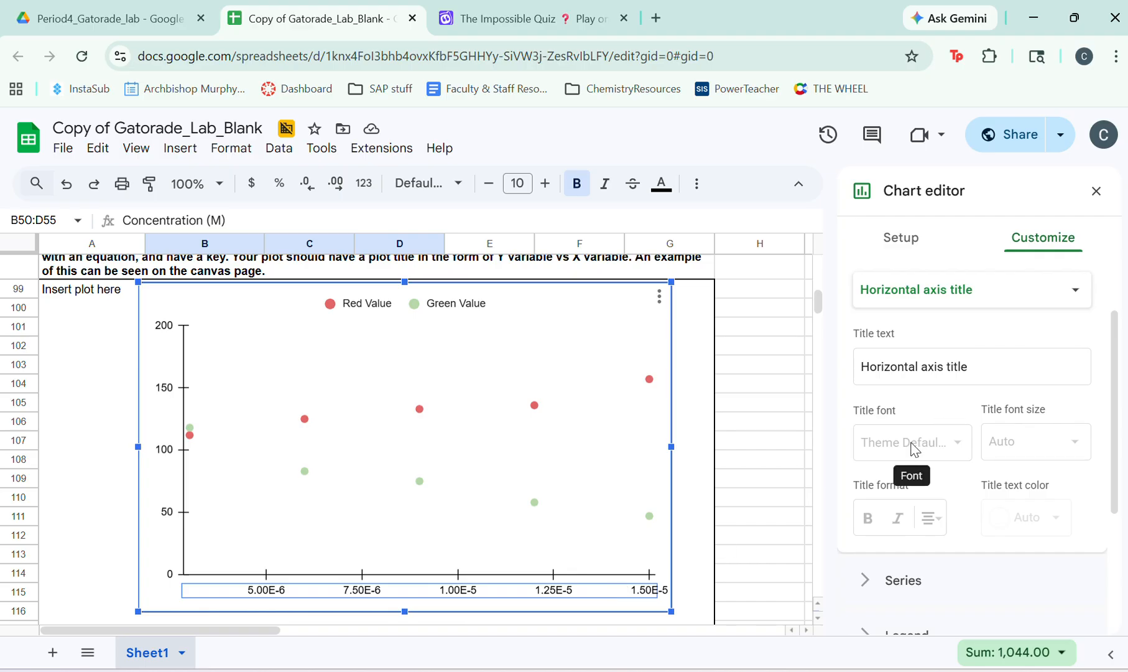
left_click(913, 367)
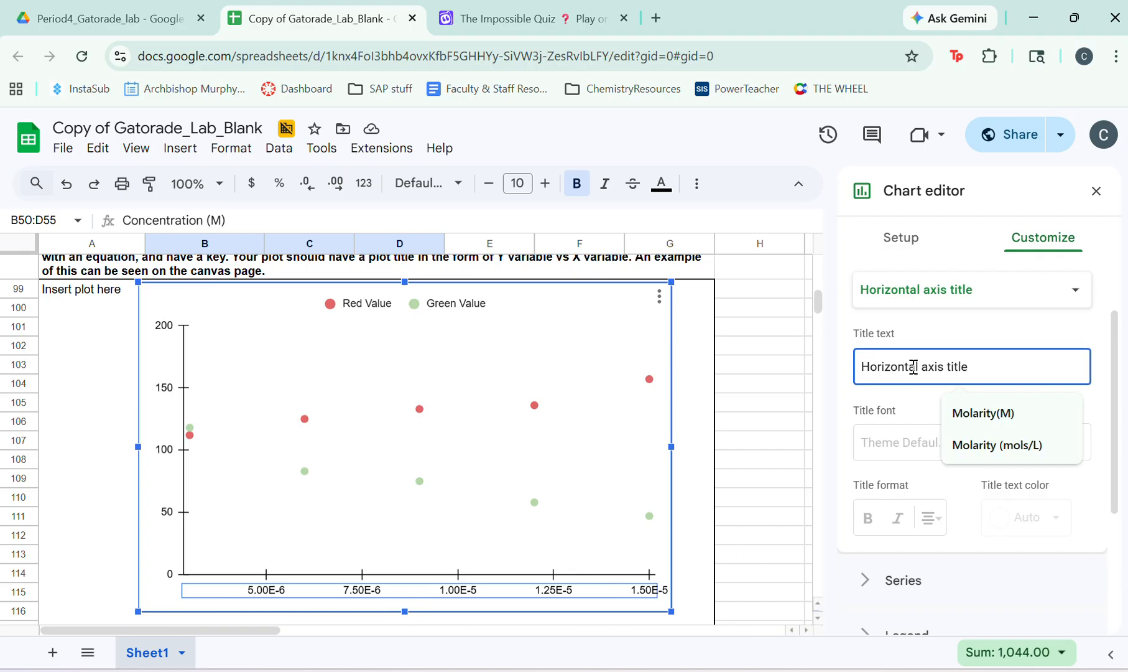
type("Molar")
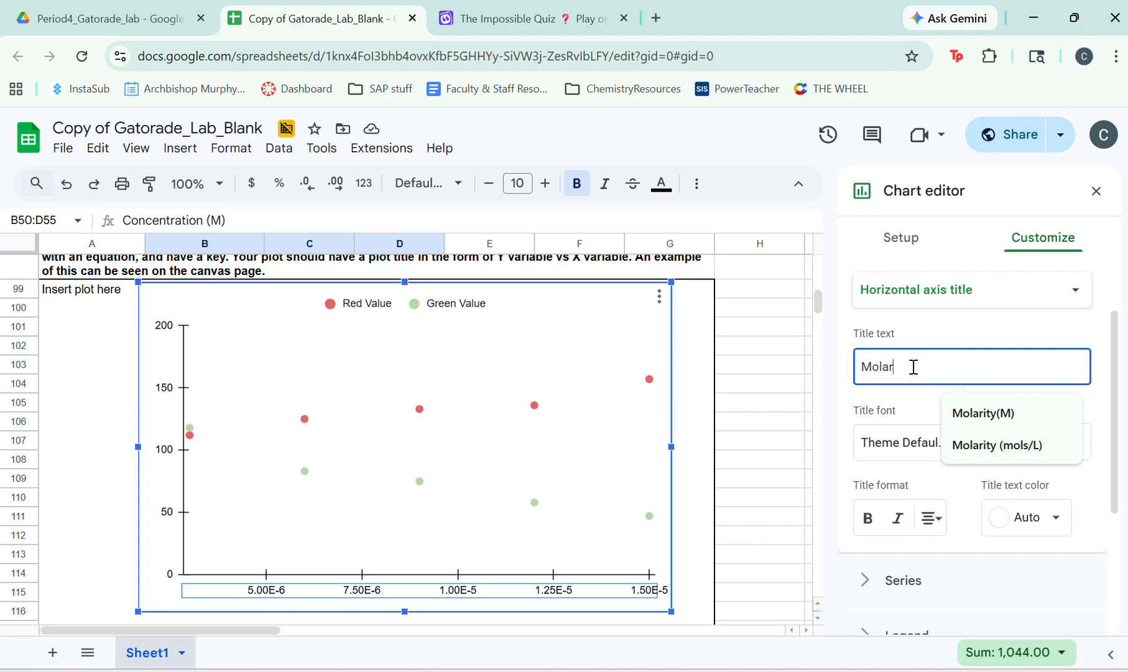
type("ity (m")
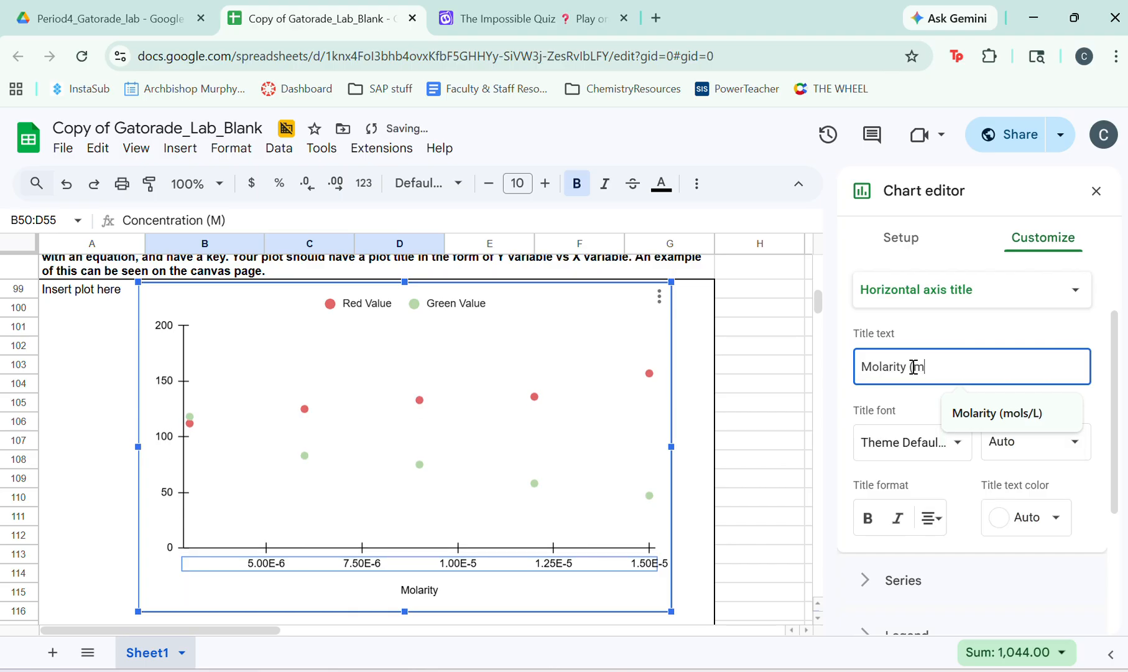
type("ols/L")
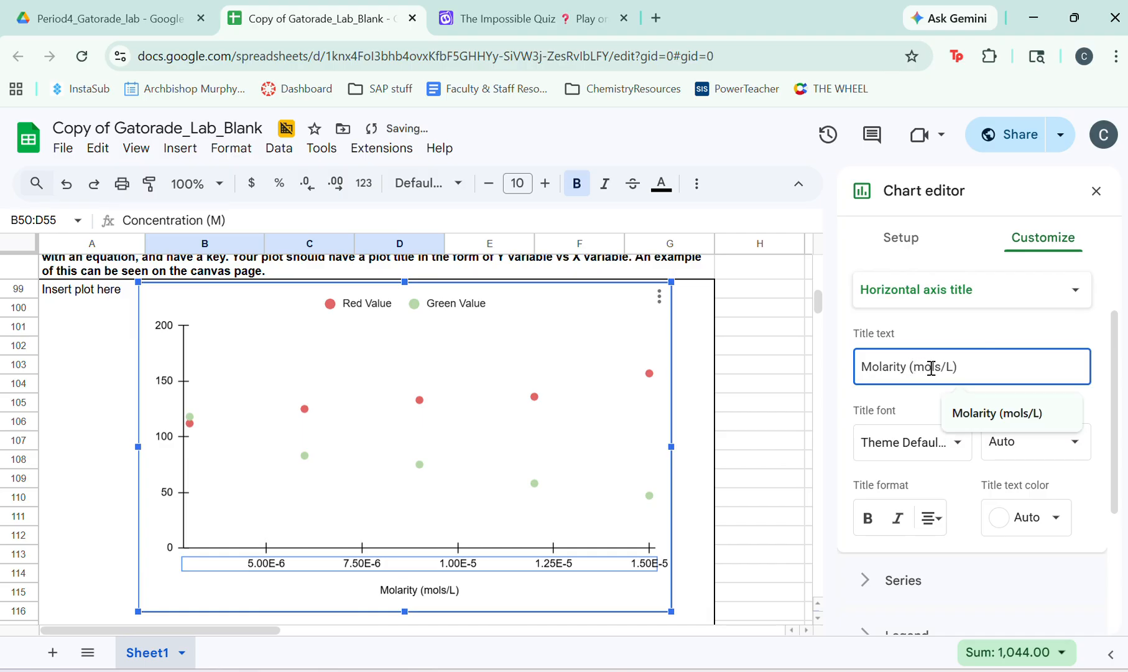
left_click(934, 366)
type("e")
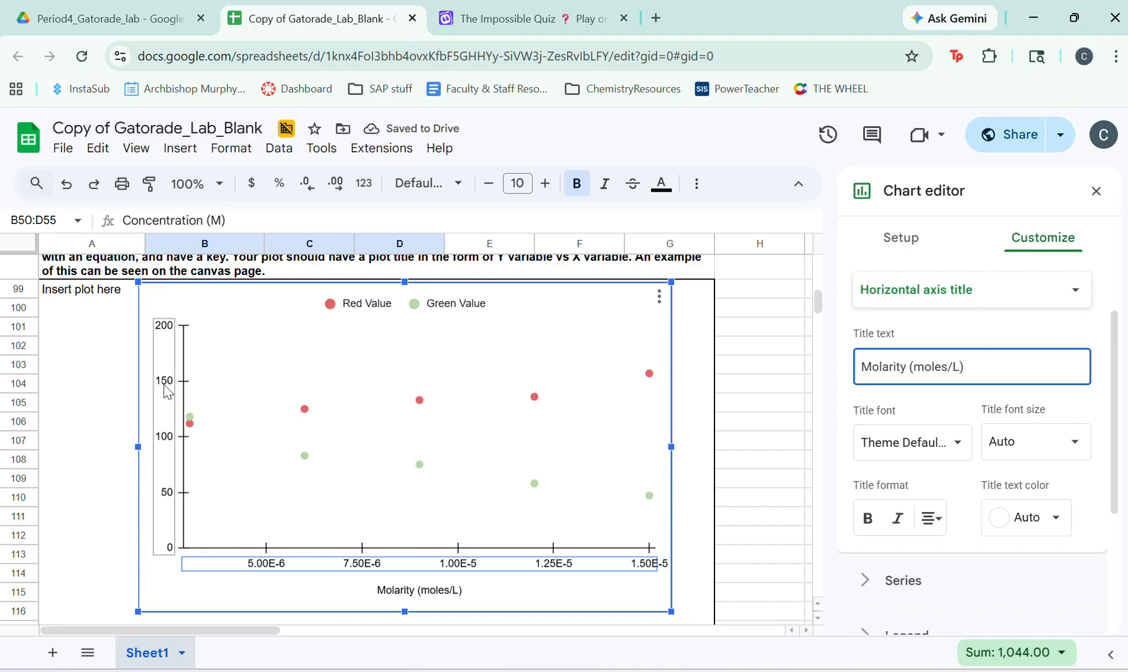
- Set the chart's vertical axis title to "Color Value"
left_click(965, 303)
left_click(1059, 303)
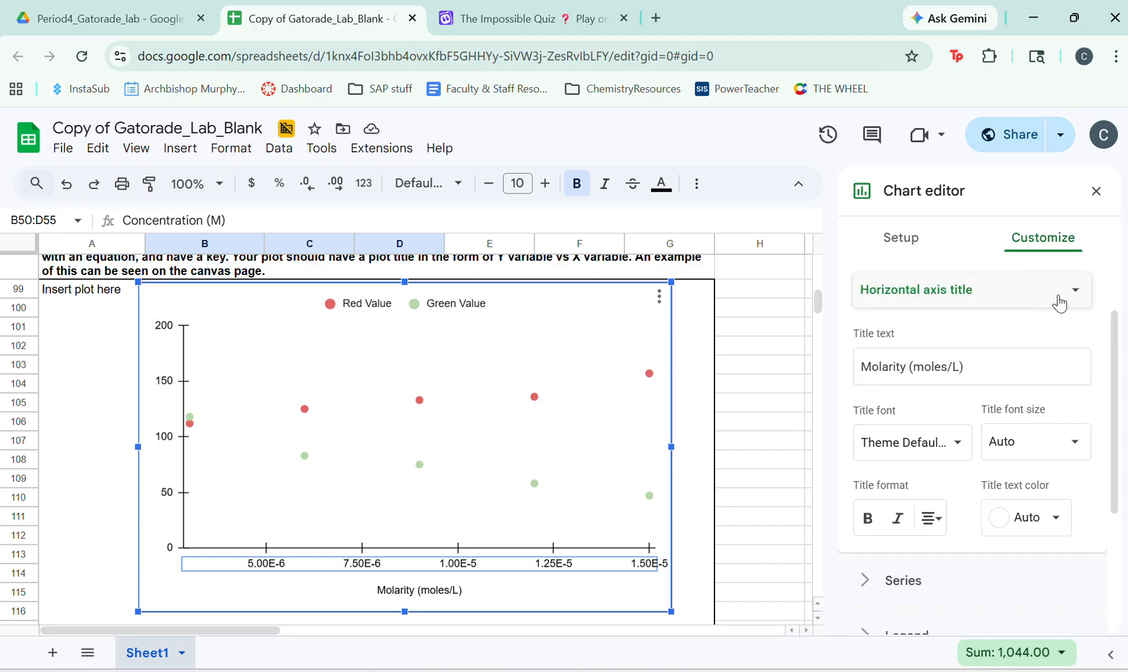
left_click(1060, 303)
left_click(969, 316)
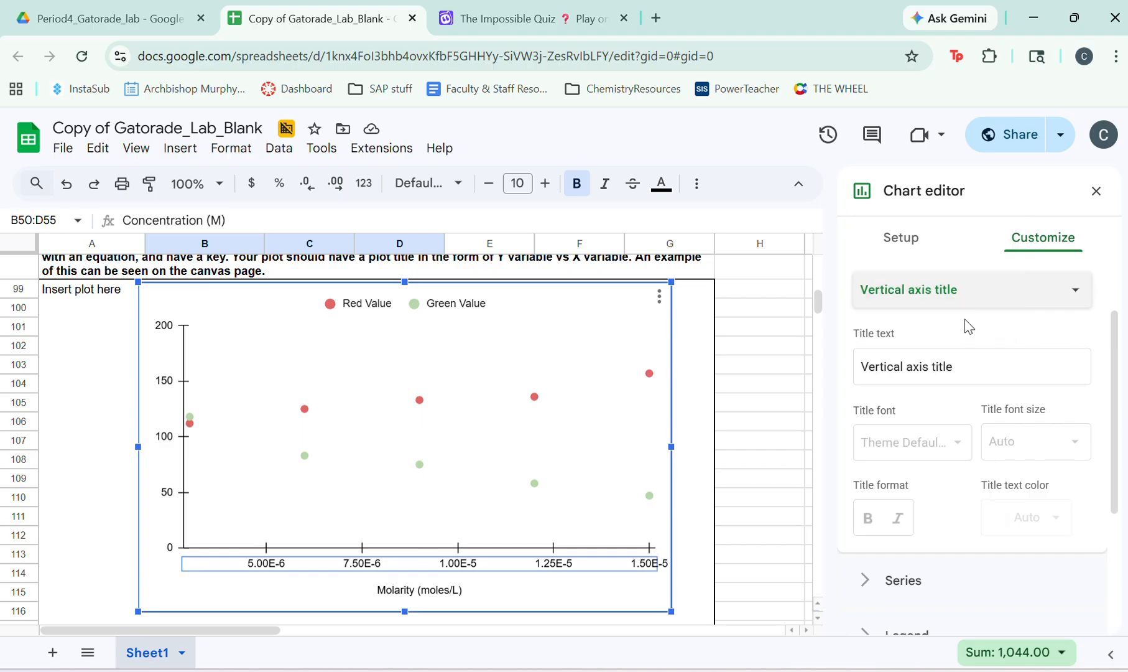
left_click(914, 364)
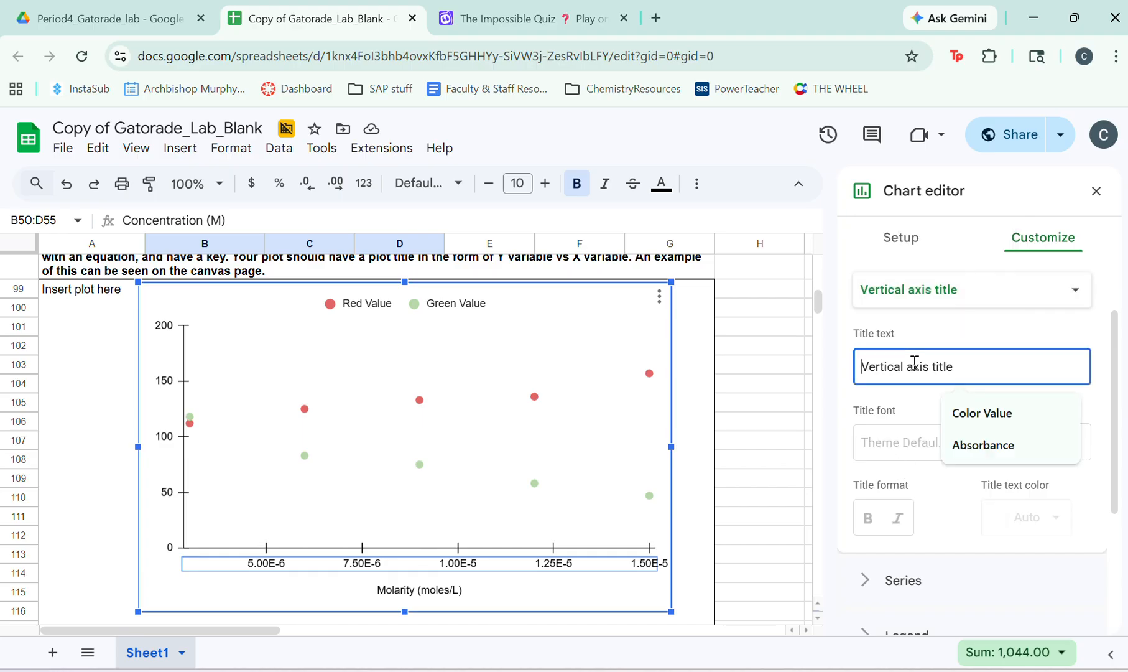
type("Color")
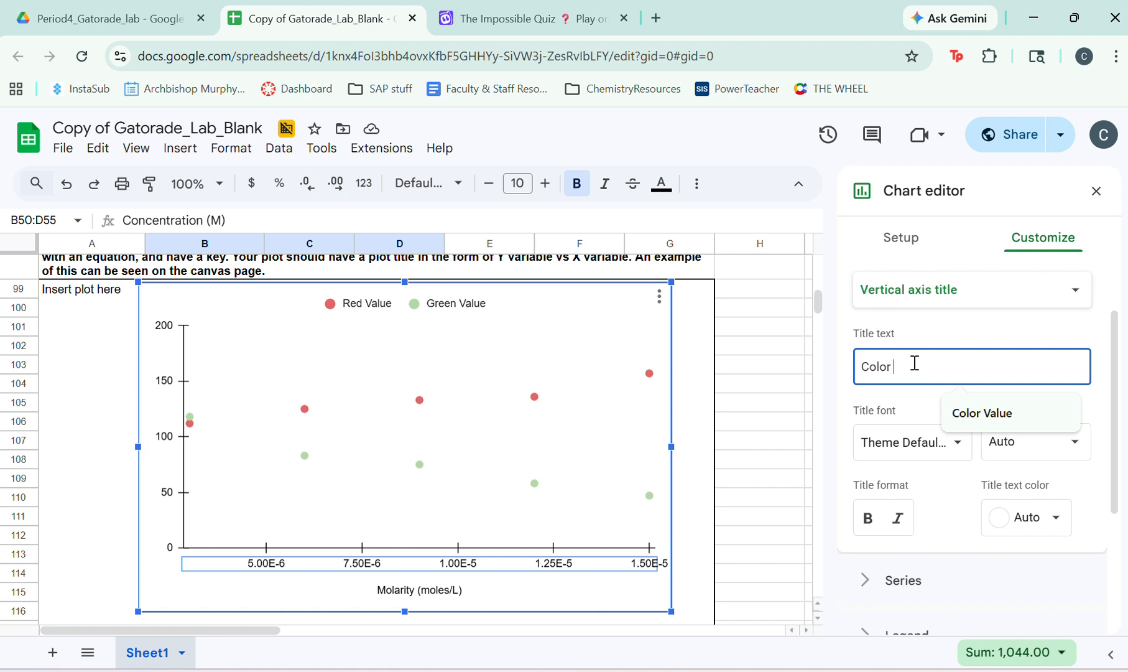
type(" Value")
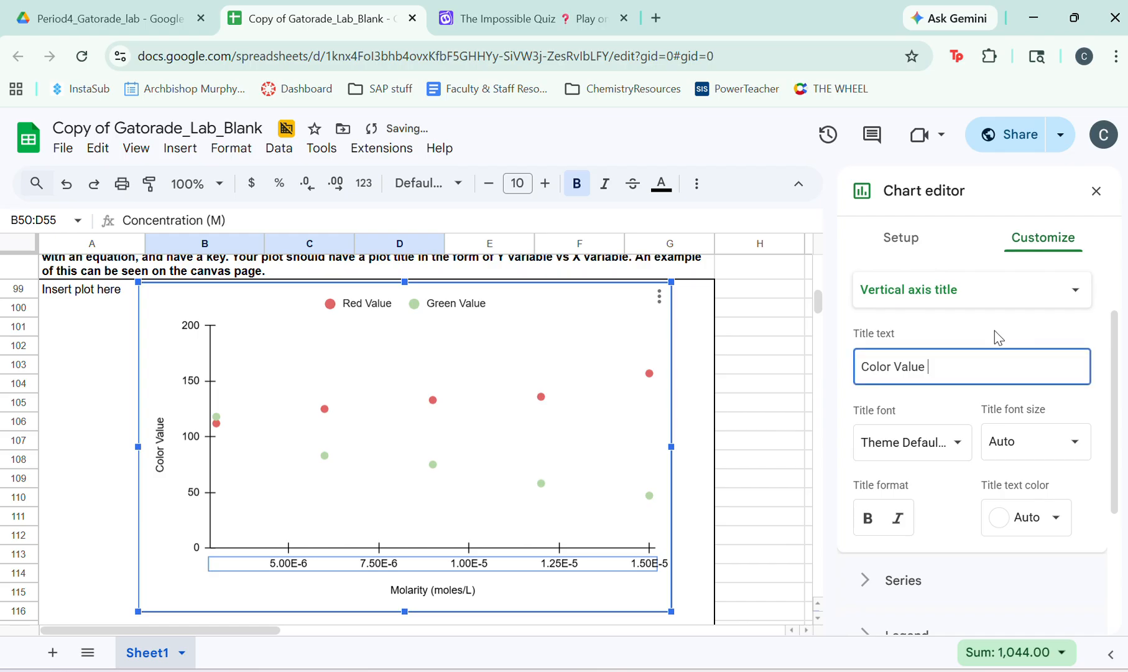
- Set the chart title to "Color Value vs Molarity"
left_click(980, 302)
scroll(556, 378, "up", 1)
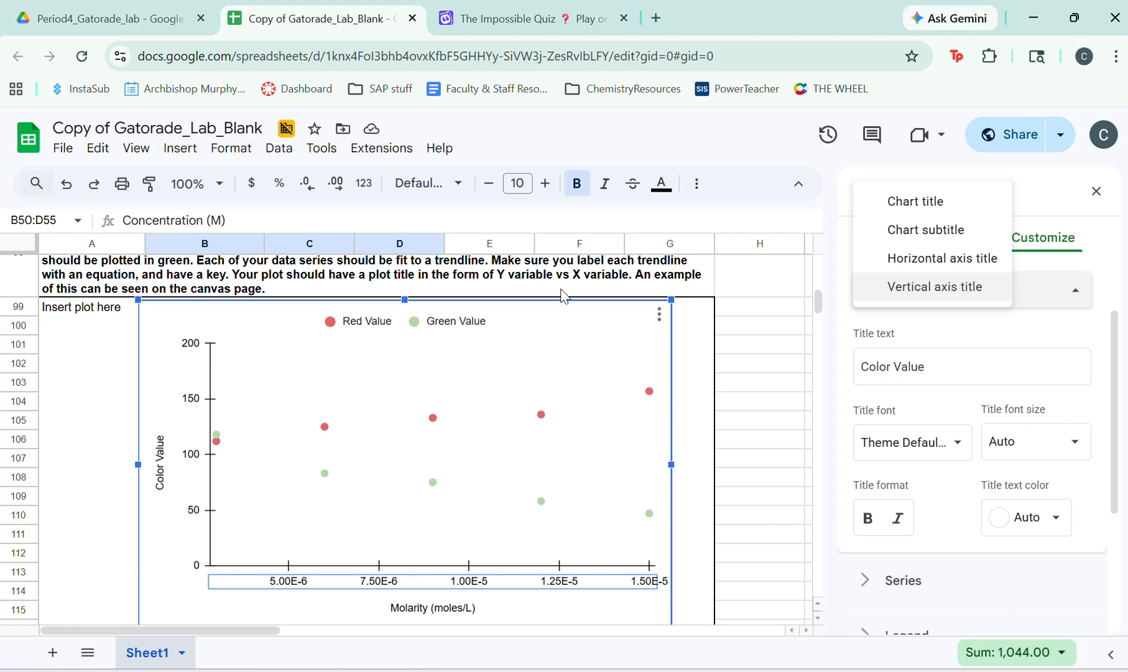
left_click(913, 204)
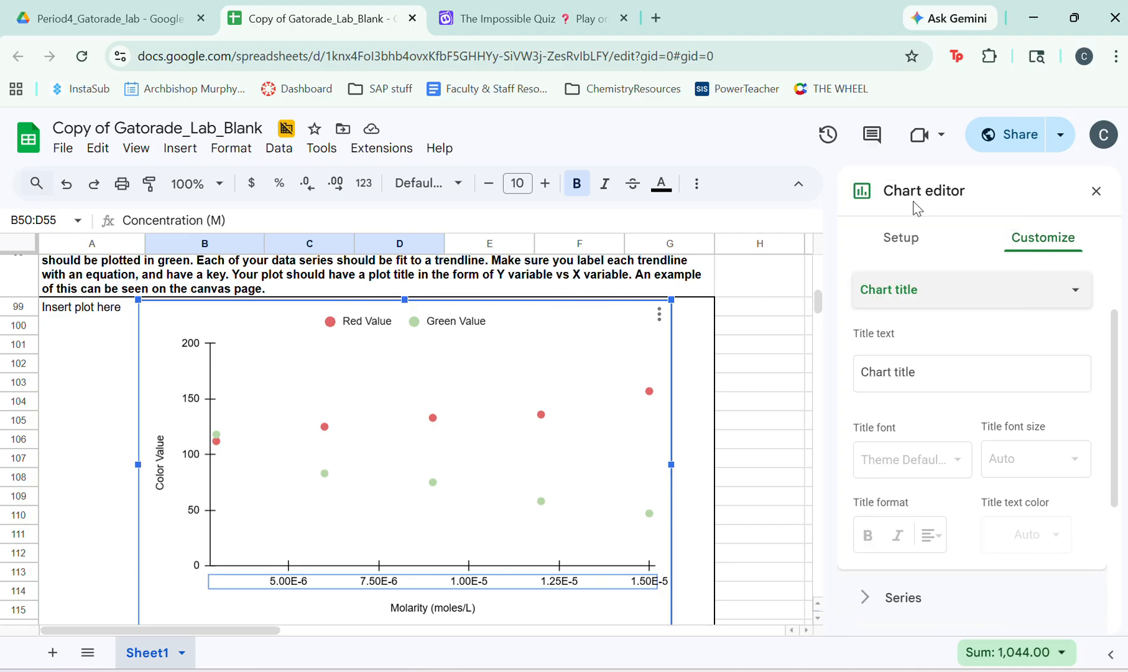
left_click(858, 372)
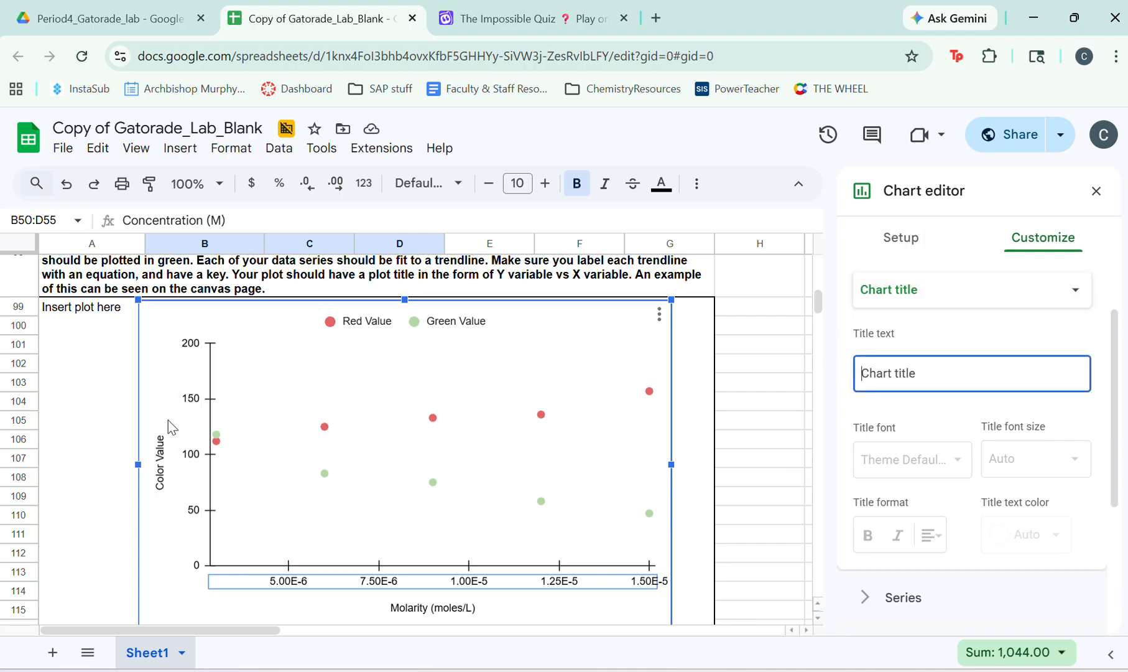
type("Colo")
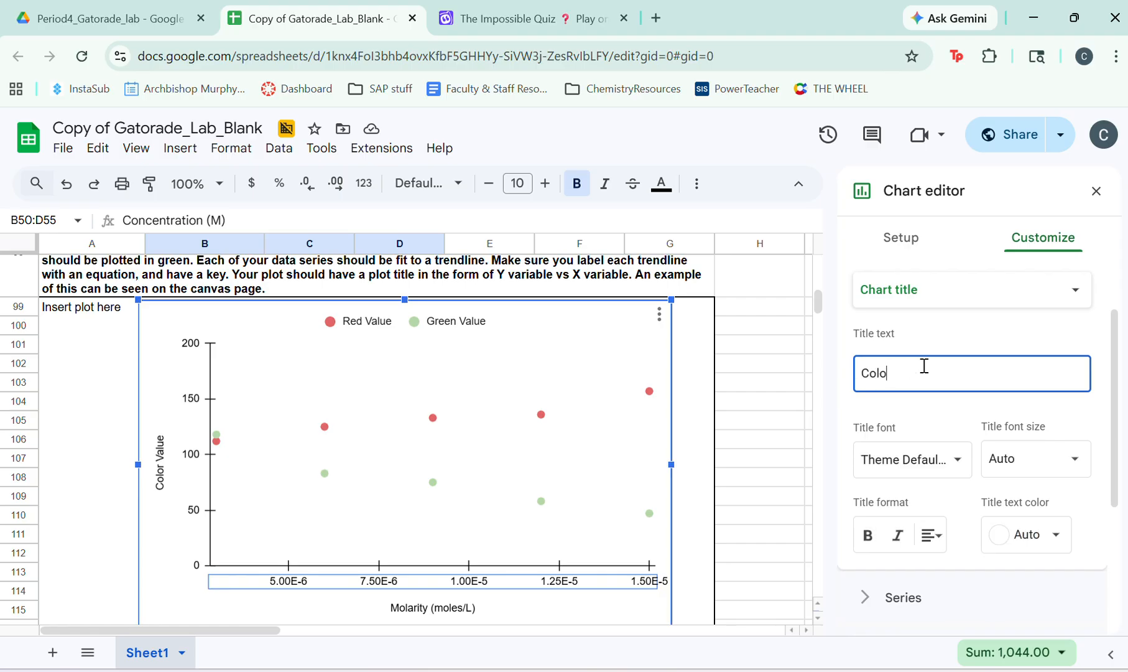
type("r Value vs ")
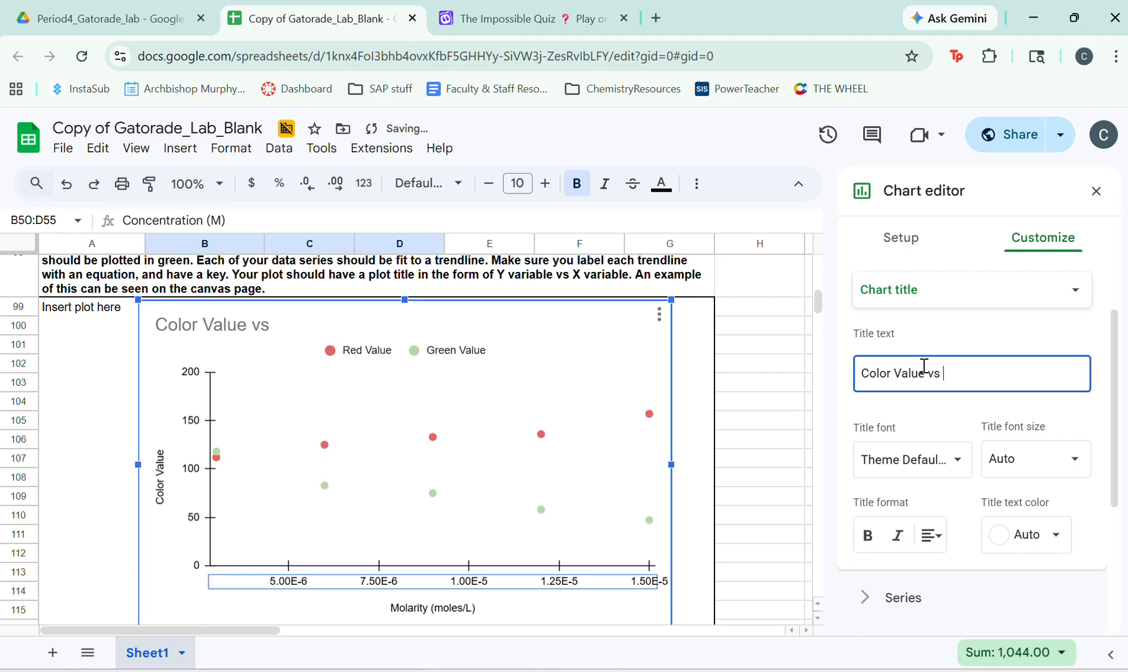
type("Molarity")
left_click(905, 414)
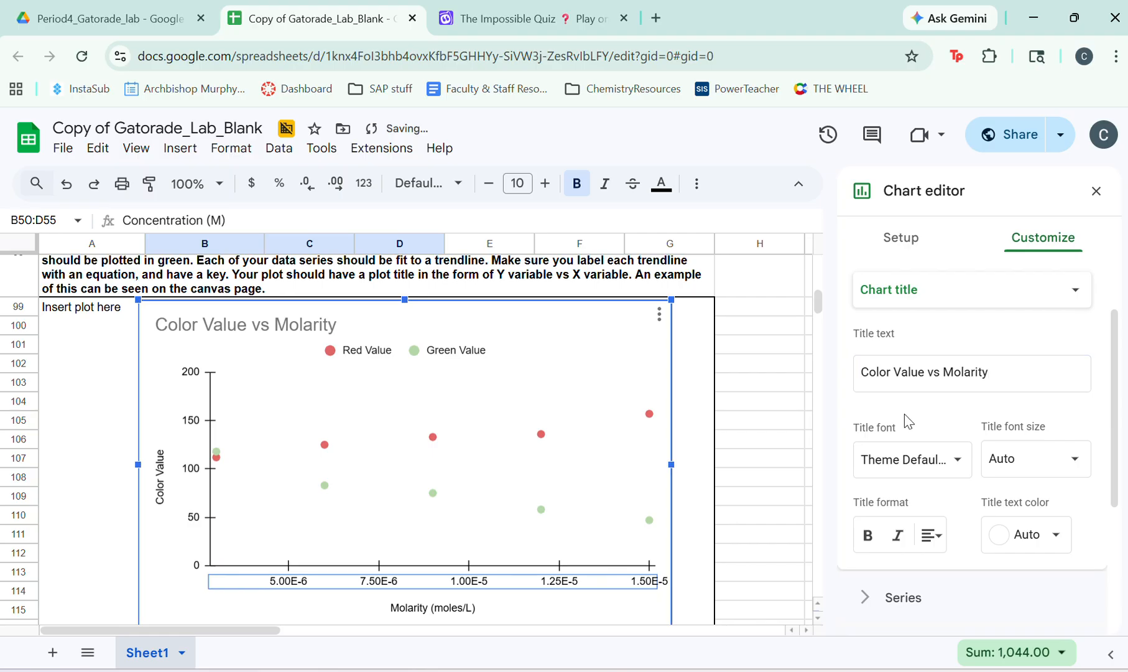
- Add a linear trendline to the Red Value series in the scatter chart
scroll(490, 414, "up", 1)
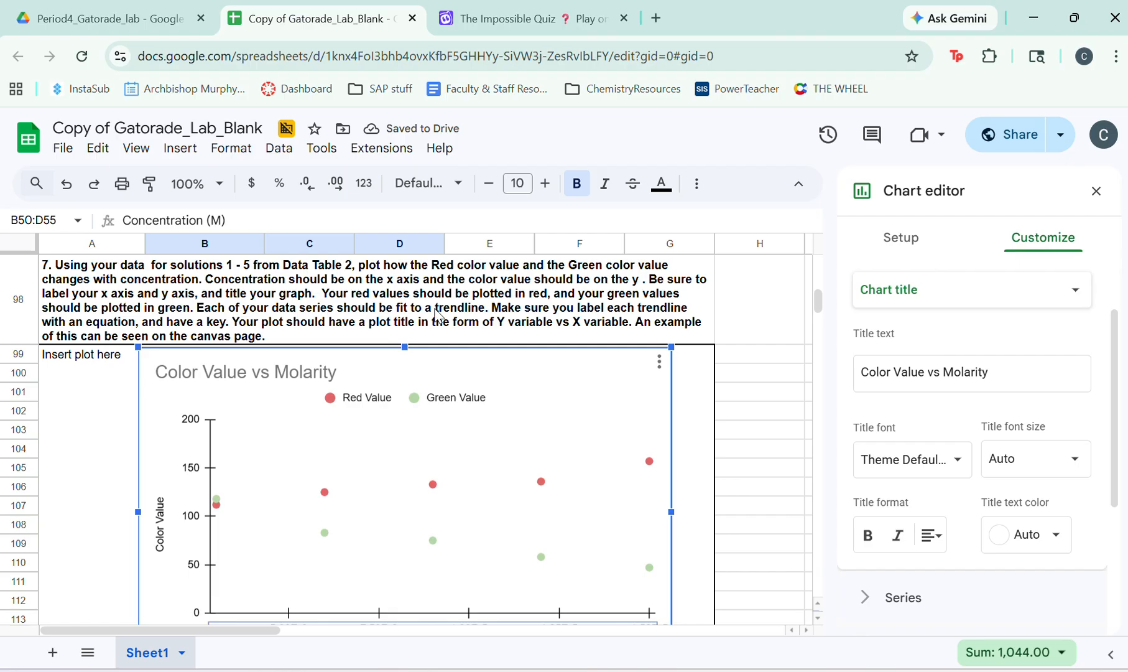
scroll(554, 394, "down", 1)
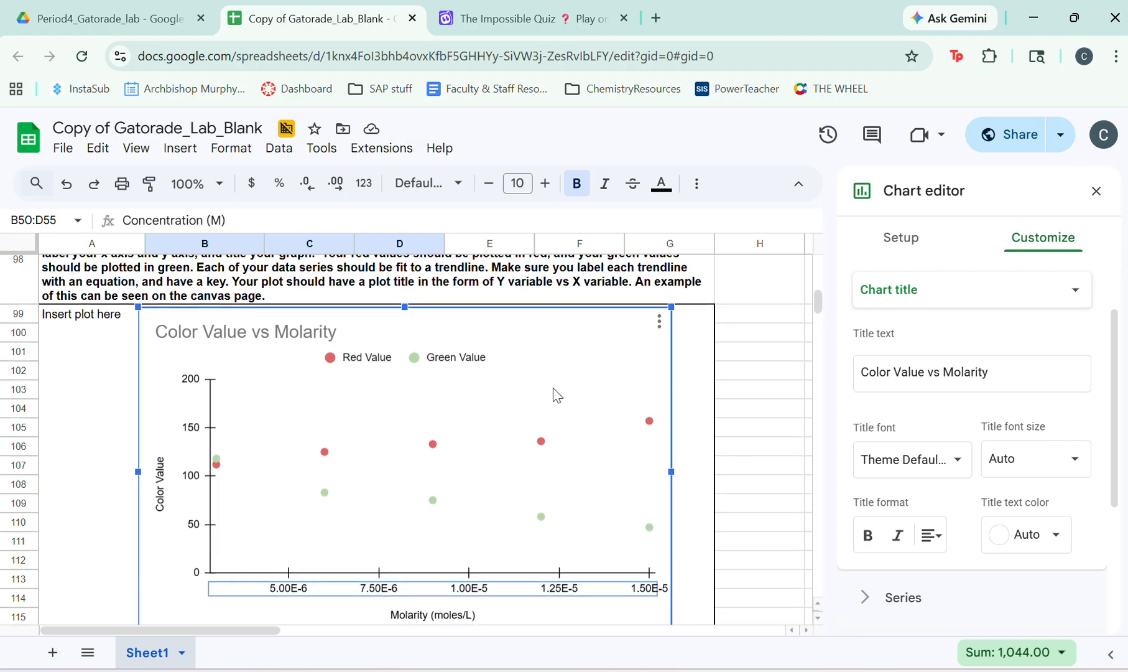
scroll(553, 389, "up", 1)
scroll(553, 388, "down", 1)
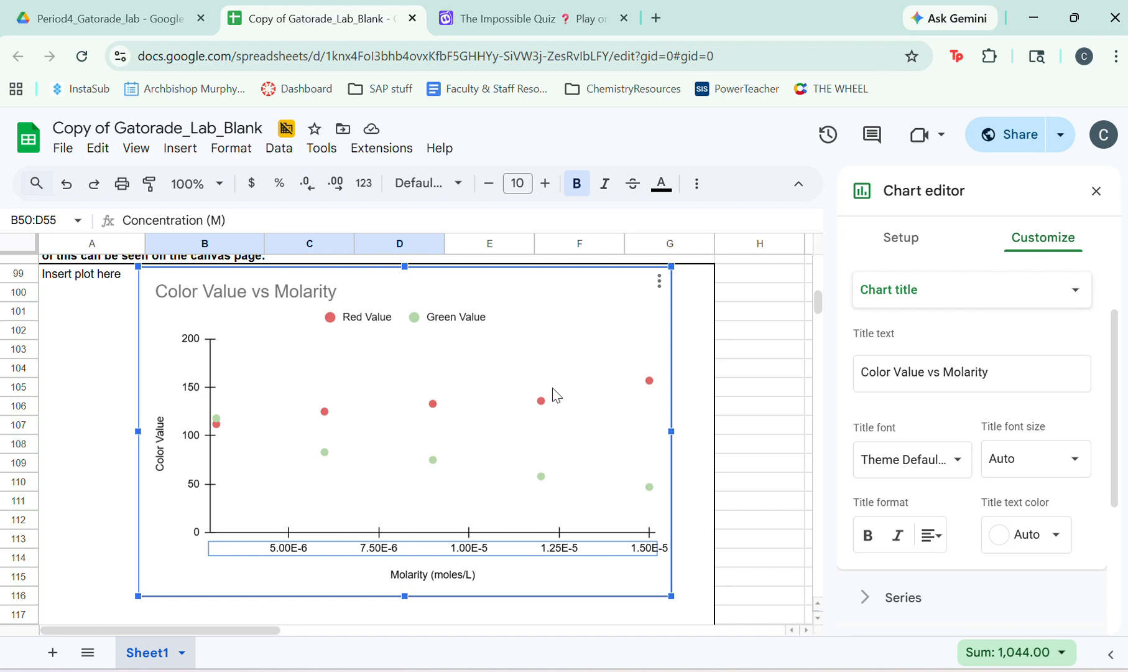
left_click(541, 402)
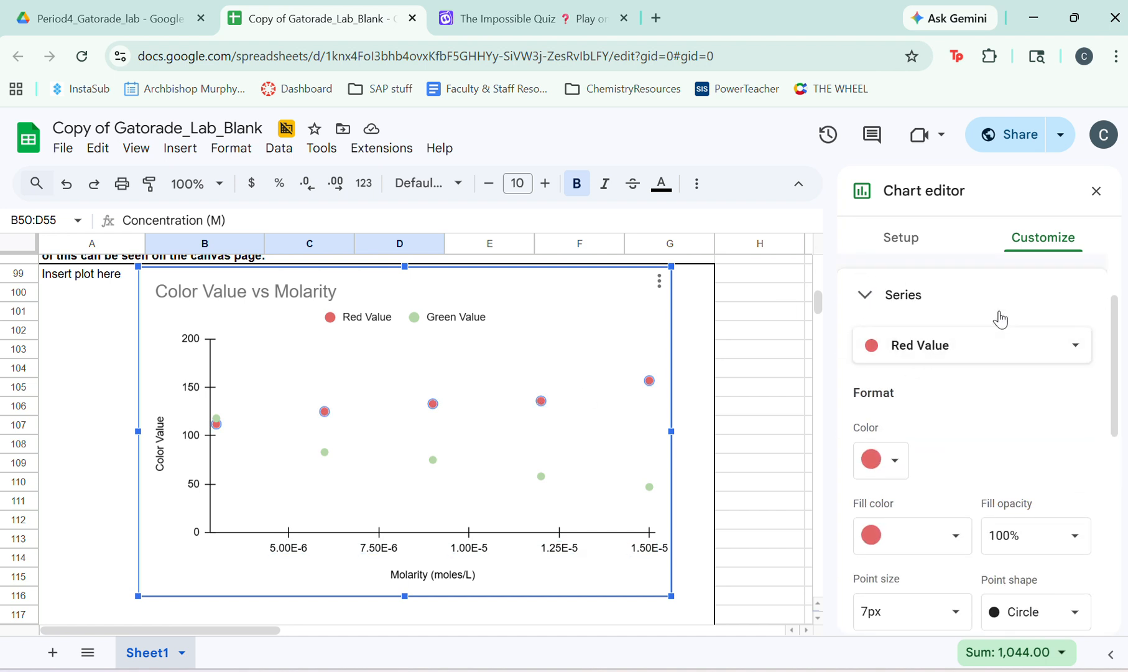
scroll(946, 459, "down", 1)
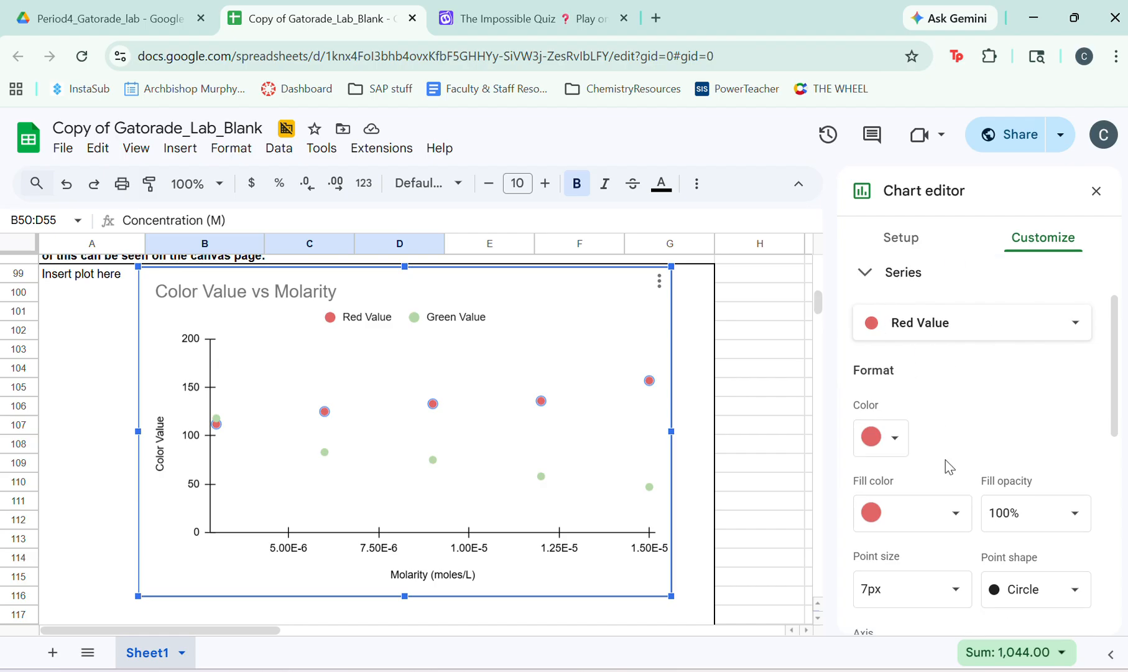
scroll(946, 459, "down", 5)
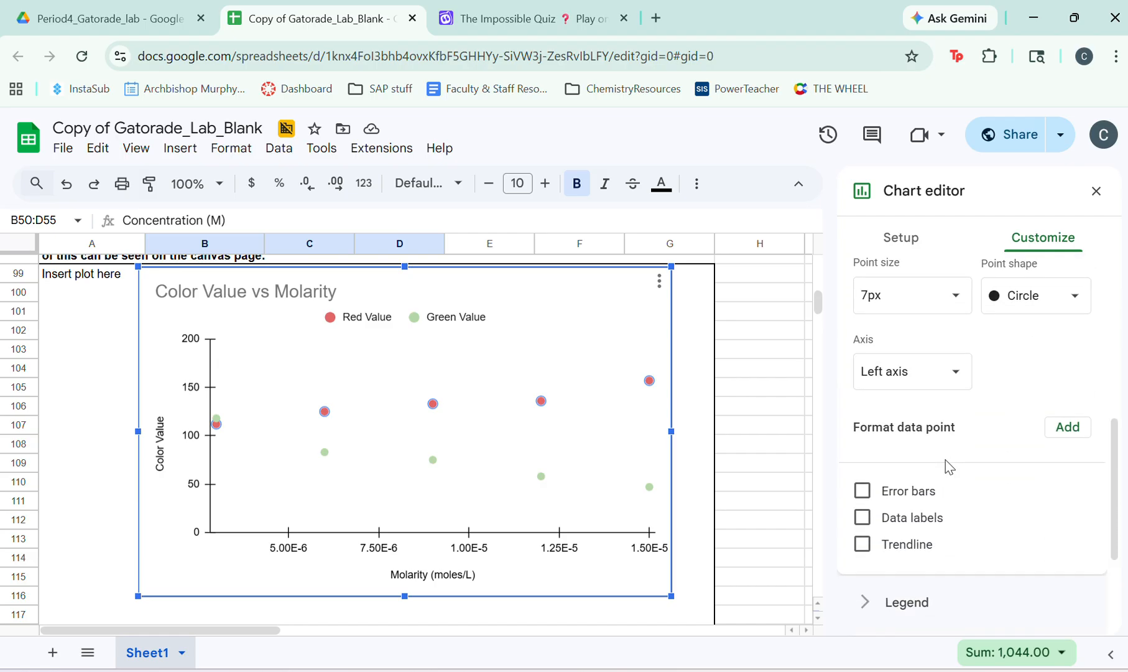
scroll(946, 466, "down", 1)
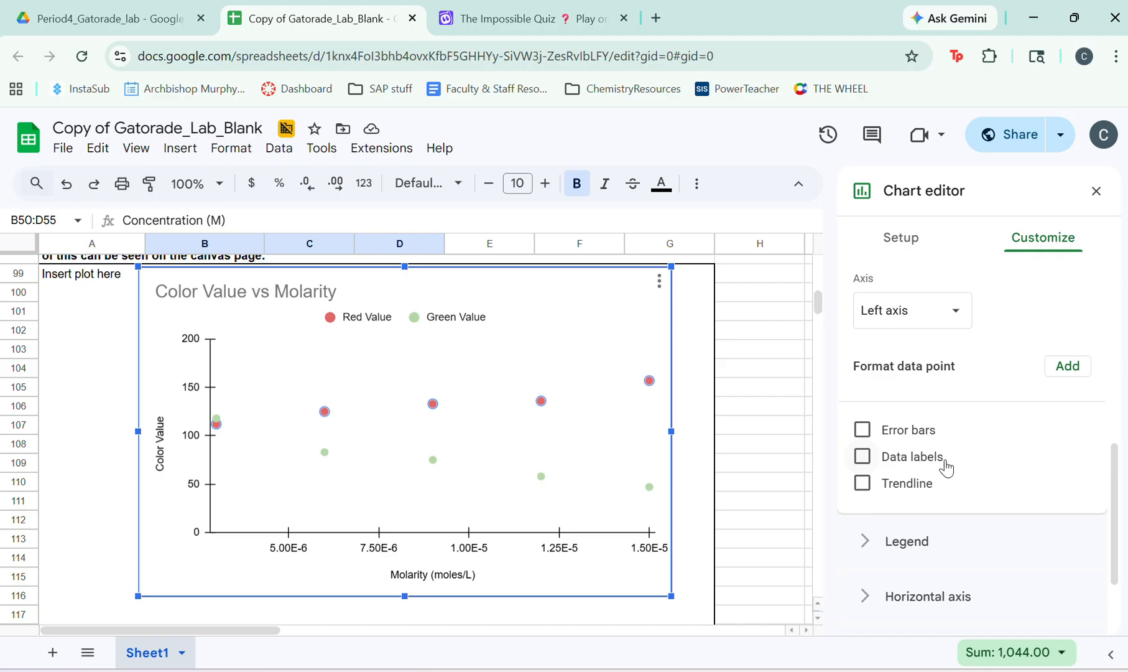
left_click(863, 484)
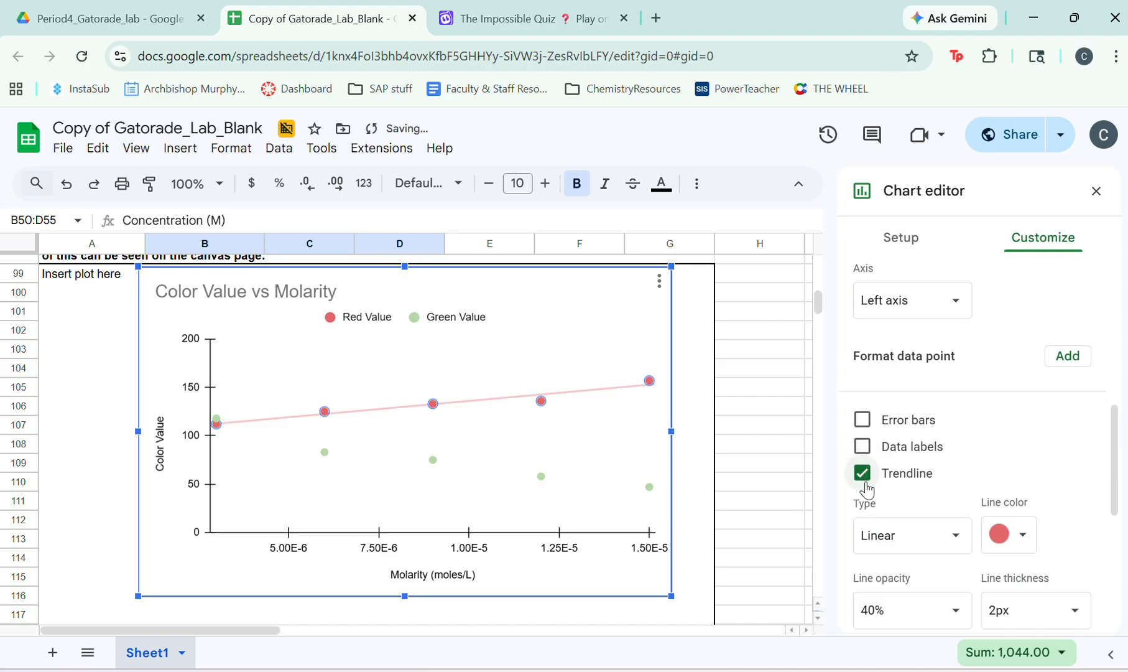
- Label the Red Value trendline with its equation and show its R² value
scroll(868, 489, "down", 4)
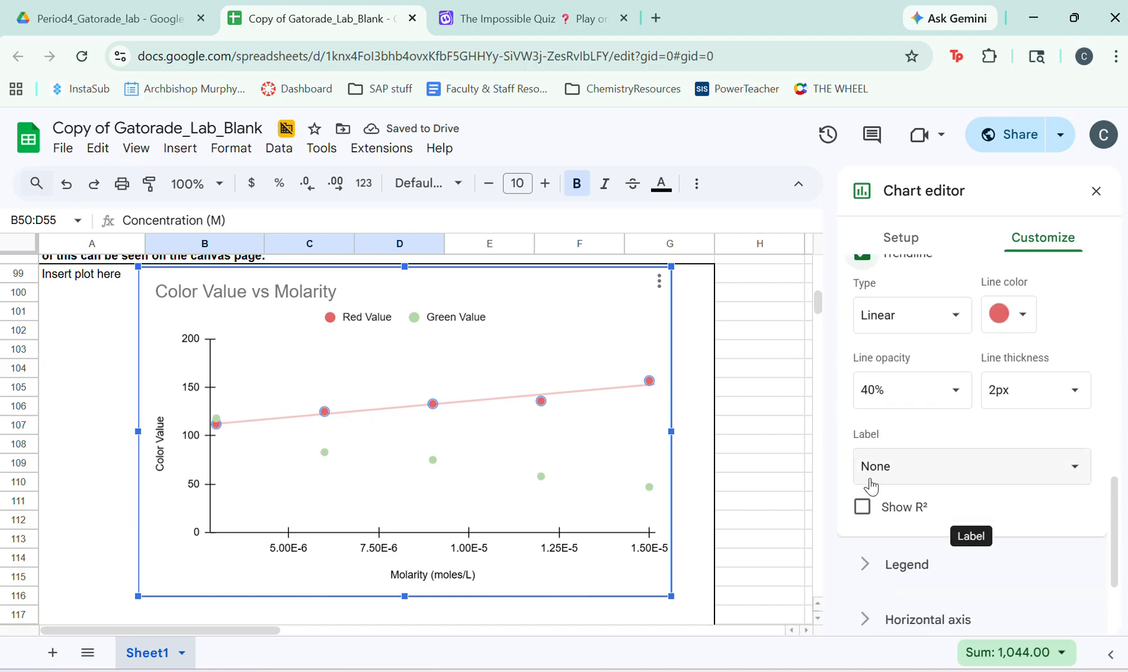
left_click(901, 465)
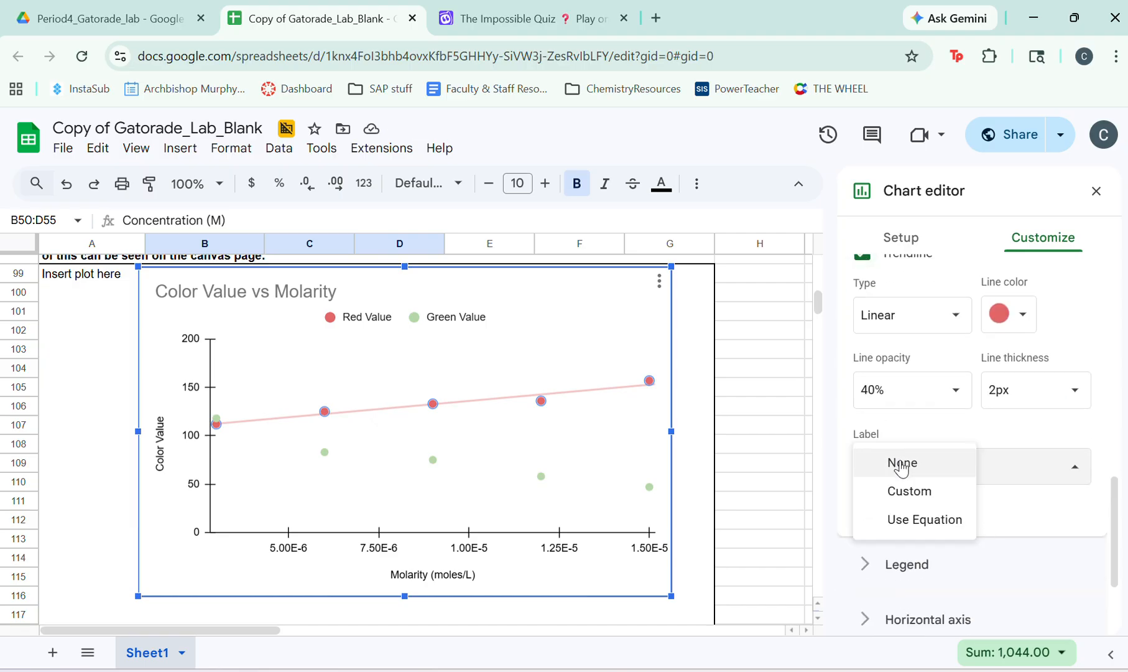
left_click(900, 519)
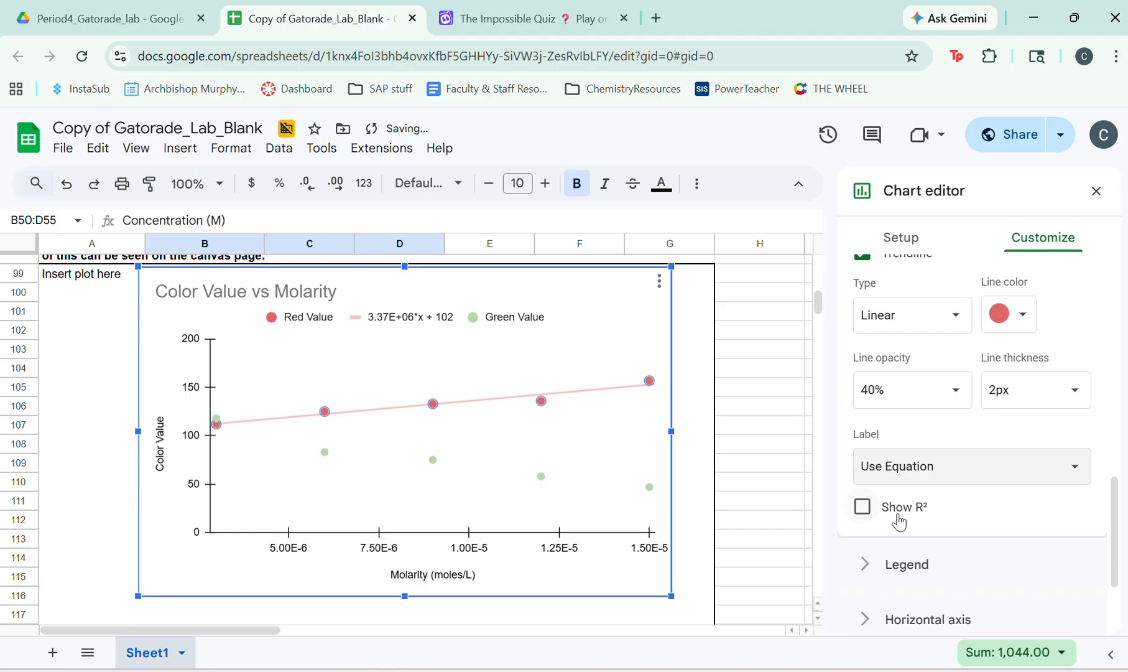
left_click(863, 509)
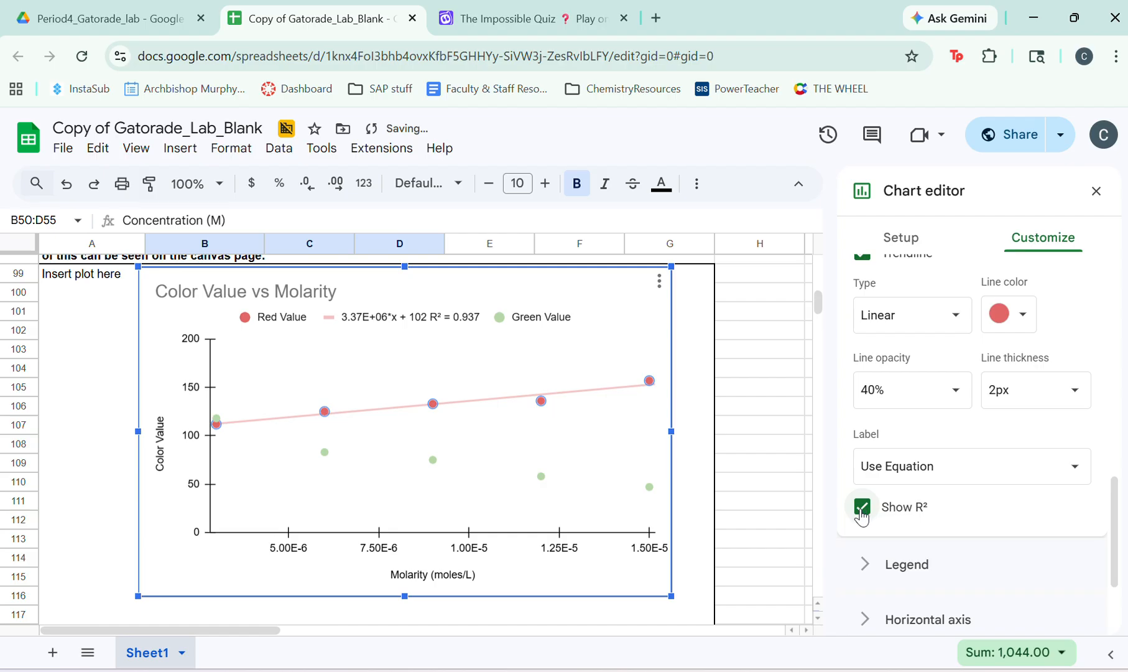
- Add a linear trendline to the Green Value series in the scatter chart
left_click(431, 461)
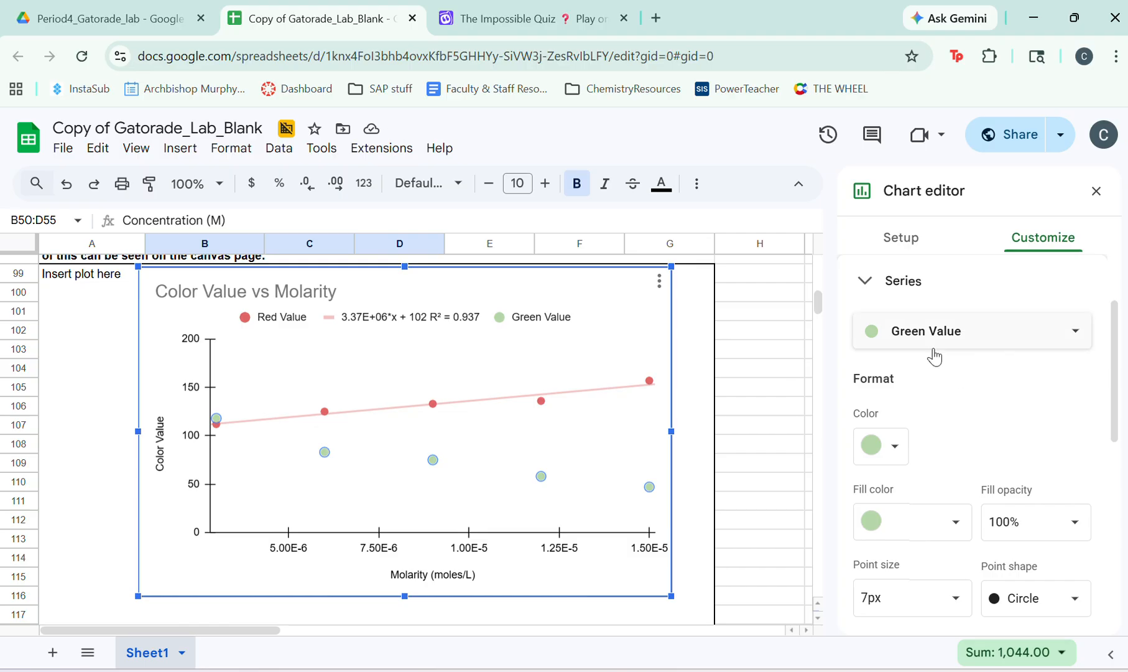
scroll(945, 434, "down", 5)
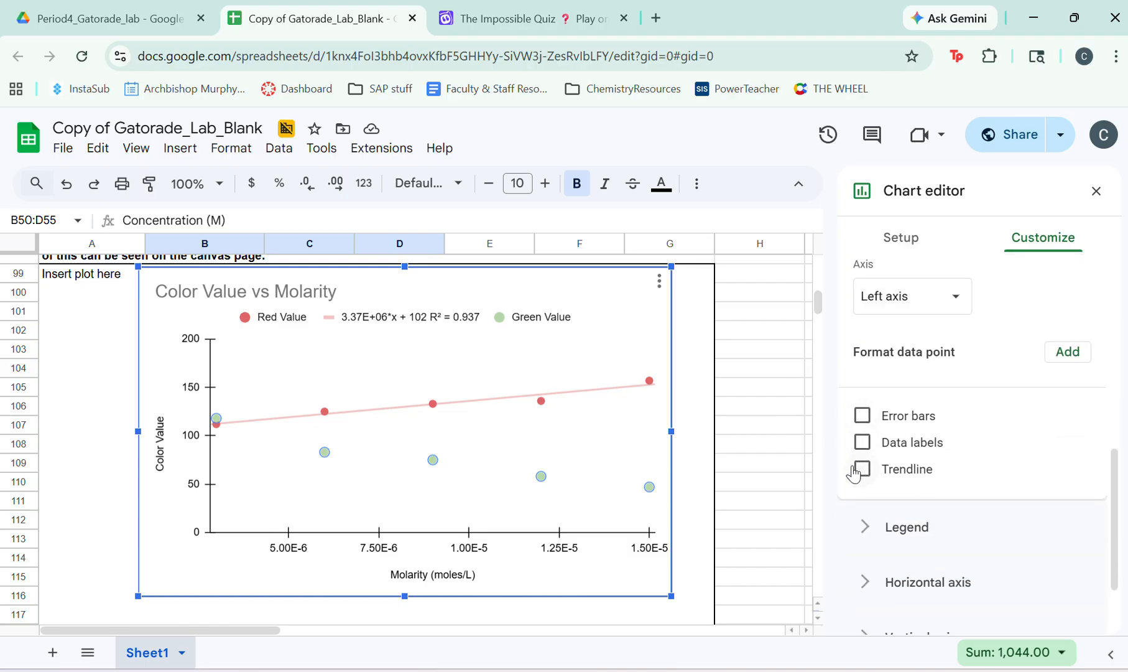
left_click(862, 469)
- Label the Green Value trendline with its equation, show its R² value, and close the chart editor
scroll(865, 492, "down", 5)
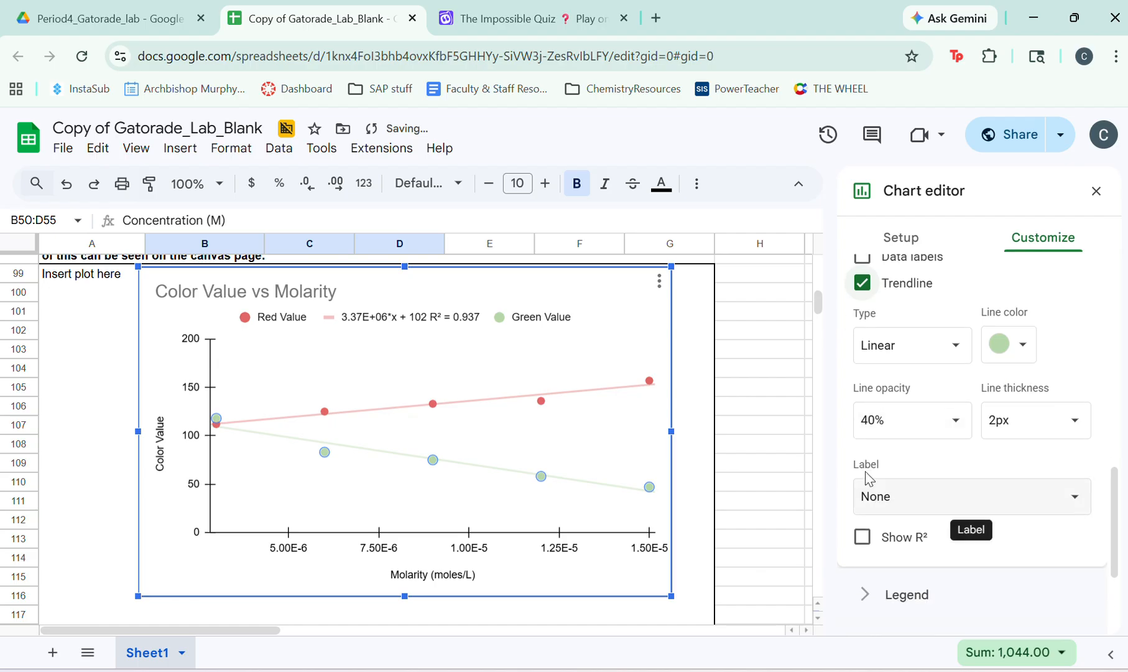
left_click(882, 495)
left_click(900, 553)
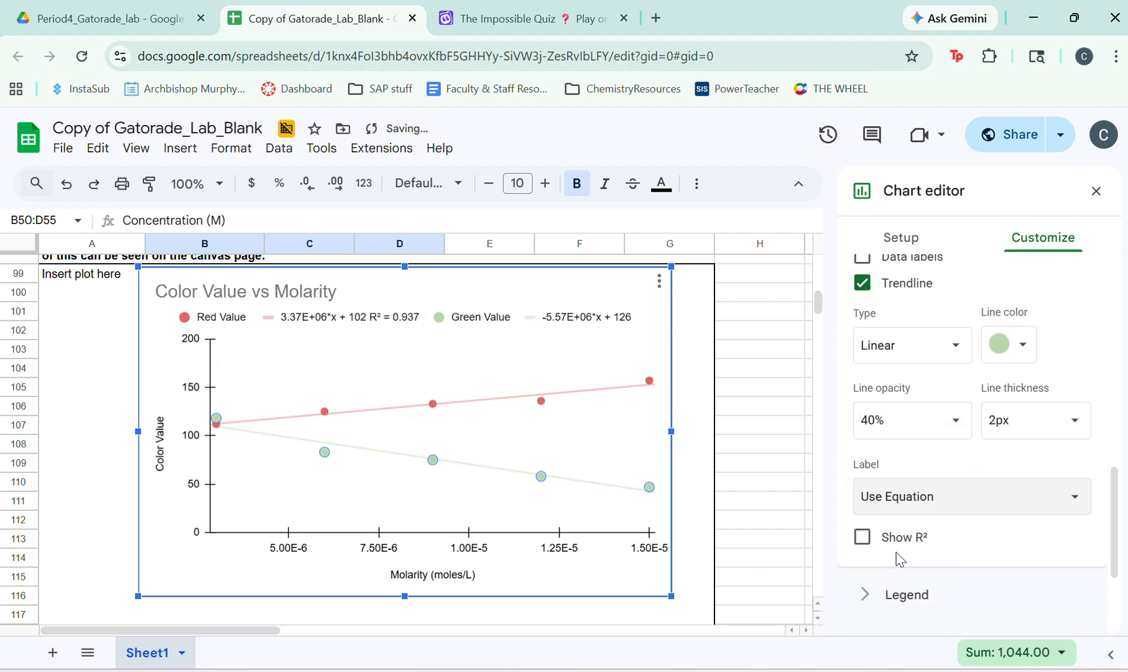
scroll(900, 556, "down", 2)
left_click(865, 445)
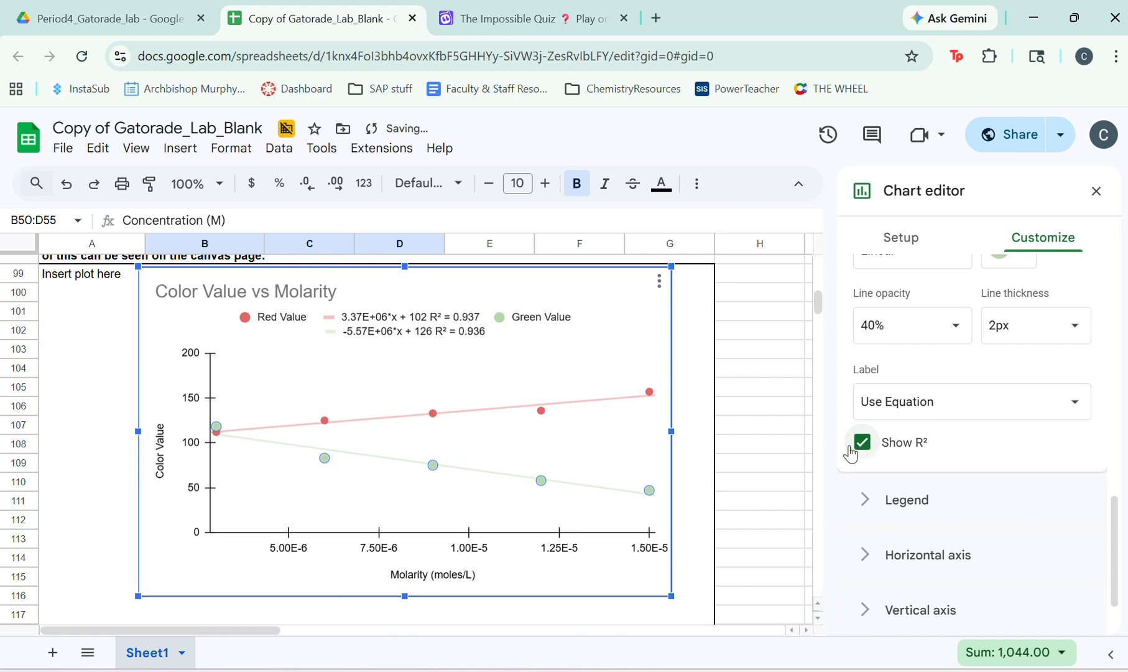
left_click(706, 489)
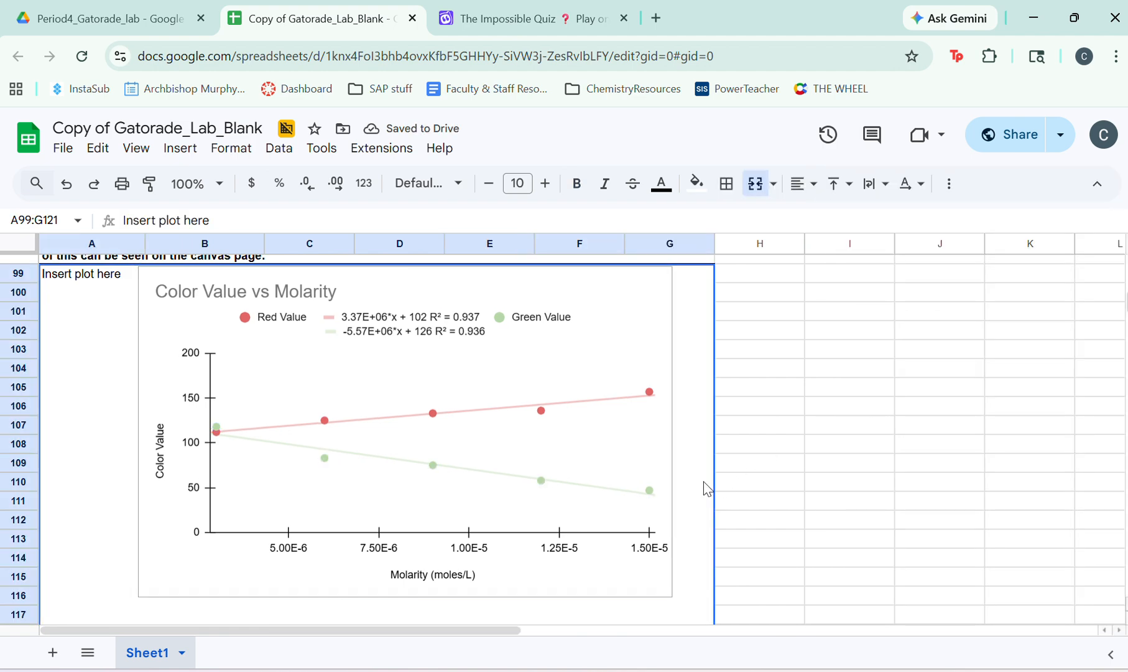
- Enter the red trendline's slope in Data Table 4, cell B126, as =3.37*10^6
scroll(706, 488, "down", 5)
scroll(706, 488, "up", 2)
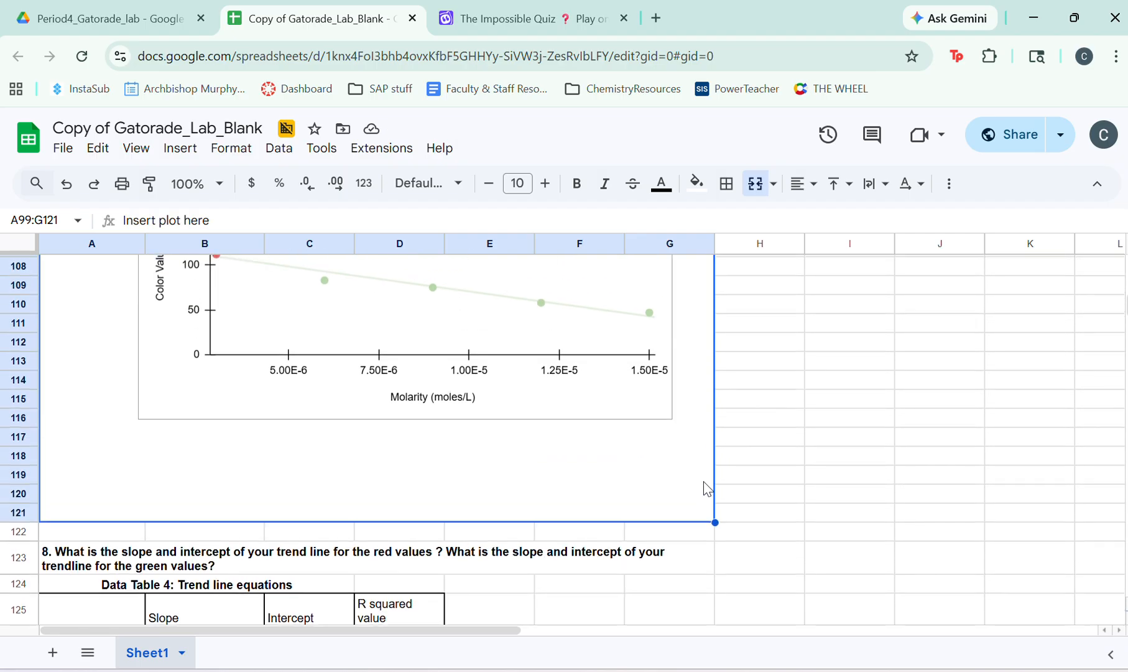
scroll(706, 488, "up", 2)
scroll(706, 488, "down", 4)
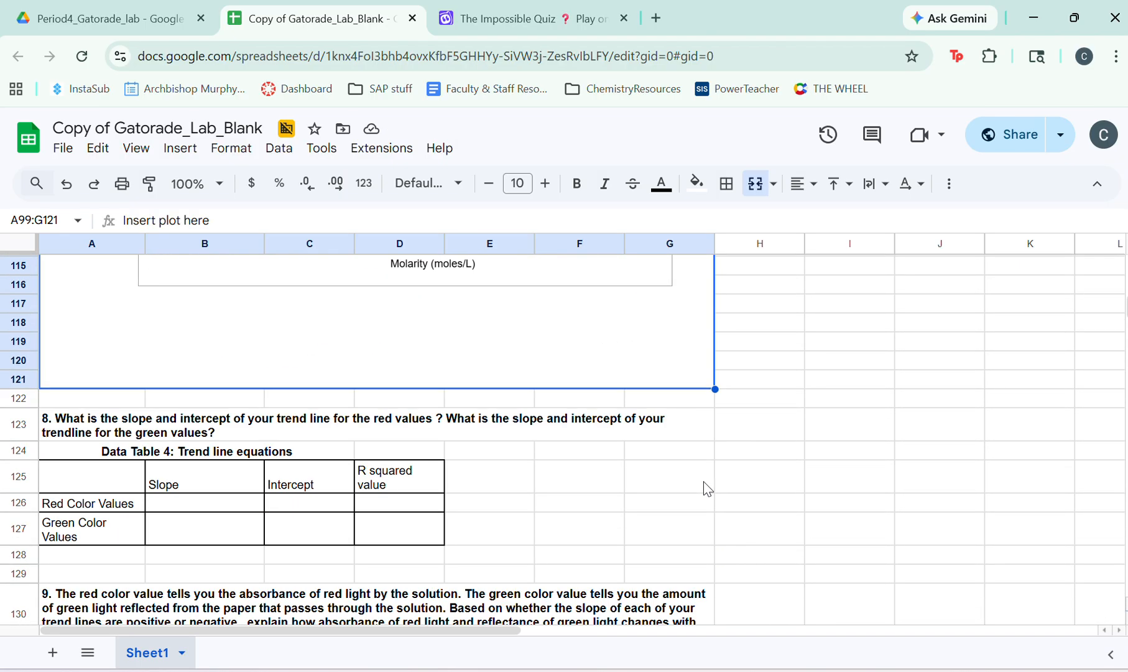
scroll(706, 488, "up", 5)
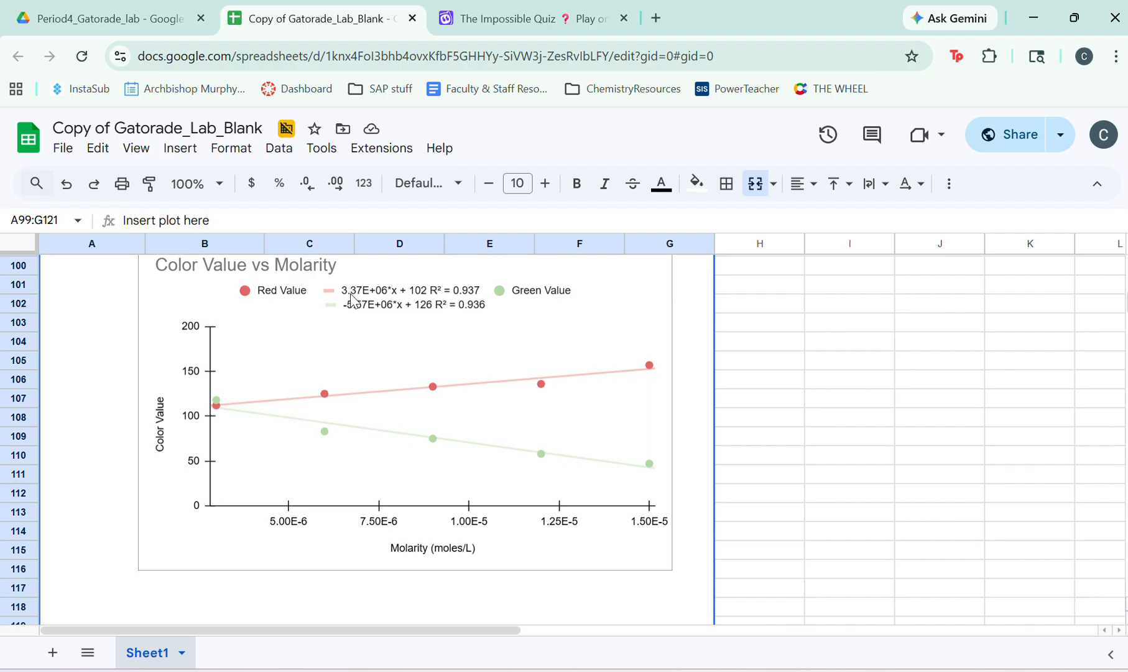
scroll(380, 364, "down", 2)
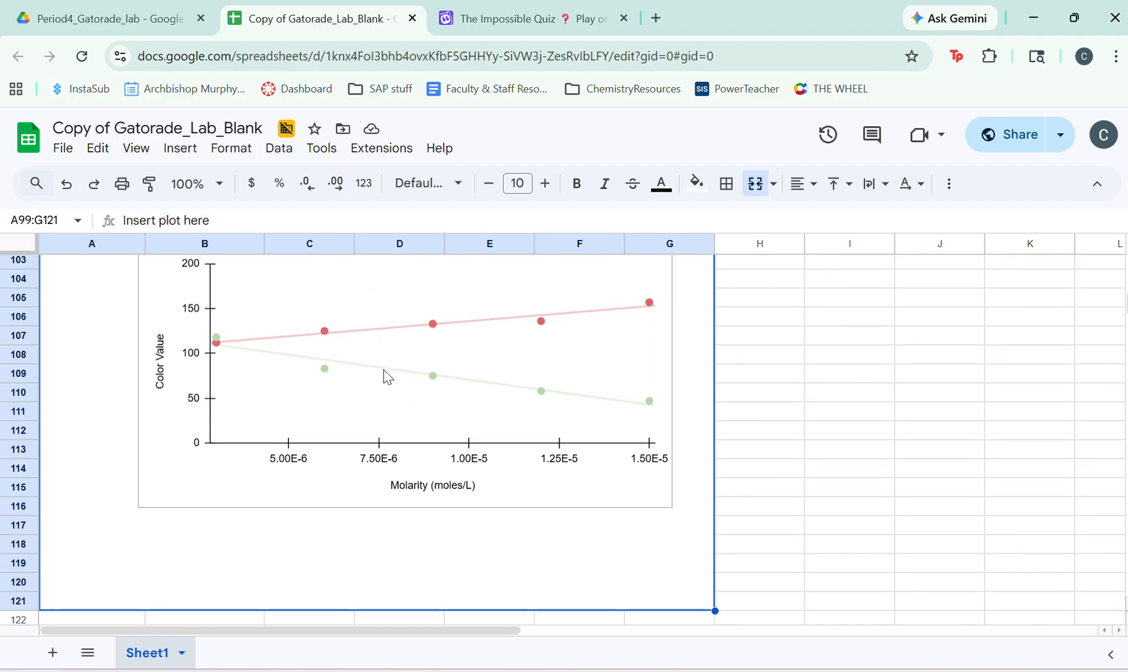
scroll(383, 367, "up", 2)
scroll(359, 359, "down", 6)
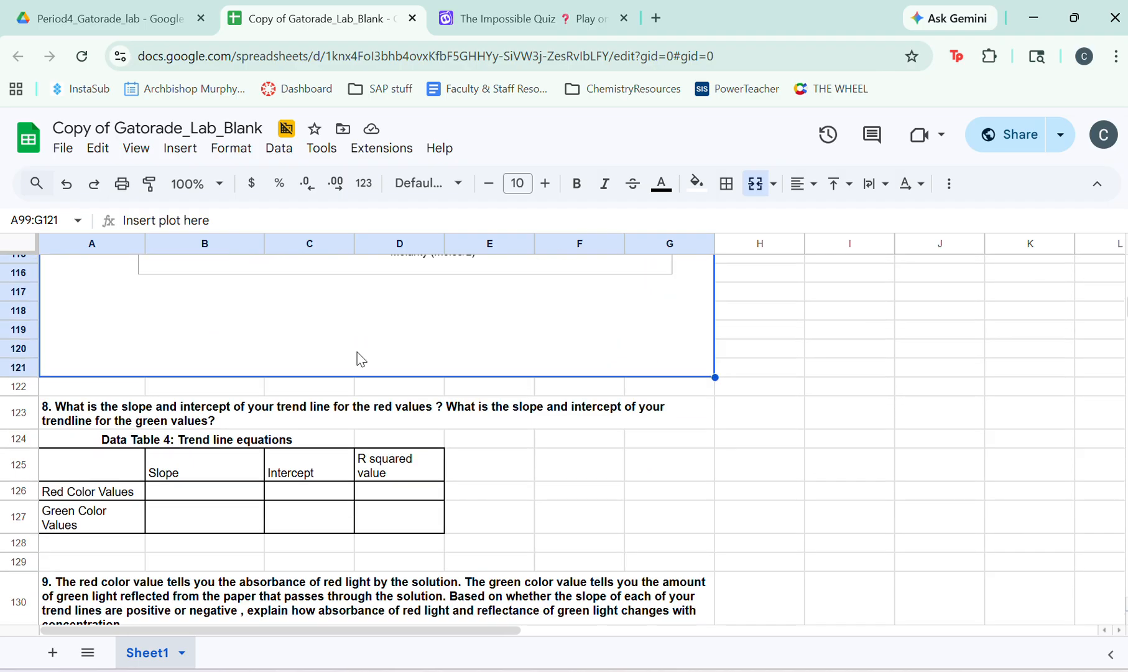
left_click(203, 489)
type("=")
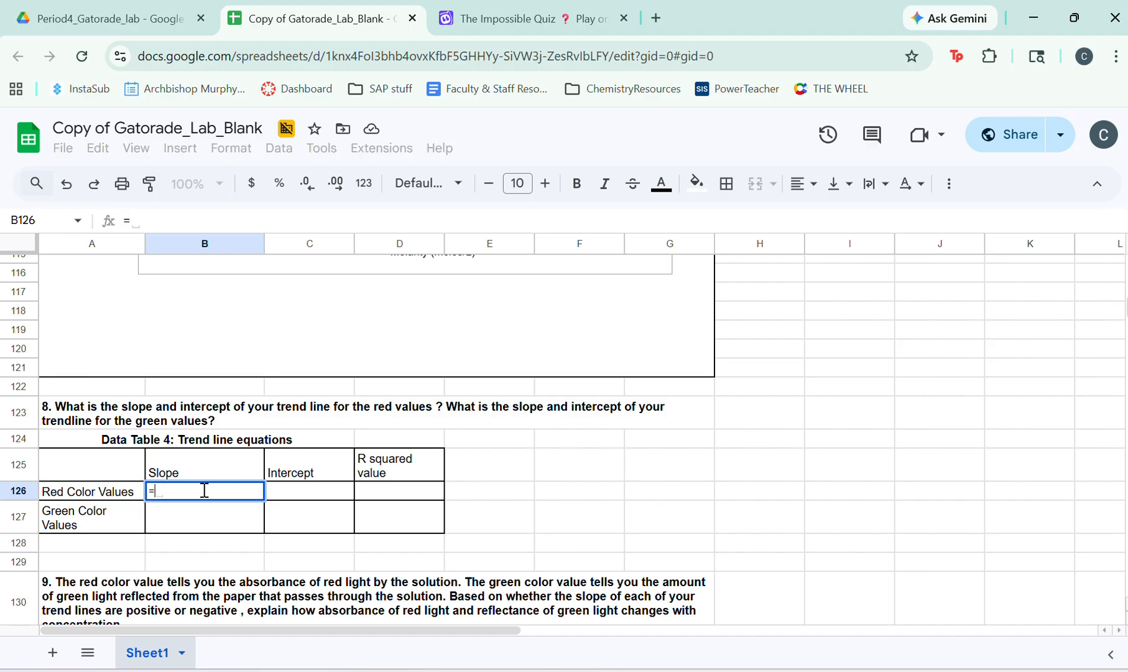
type("3.3")
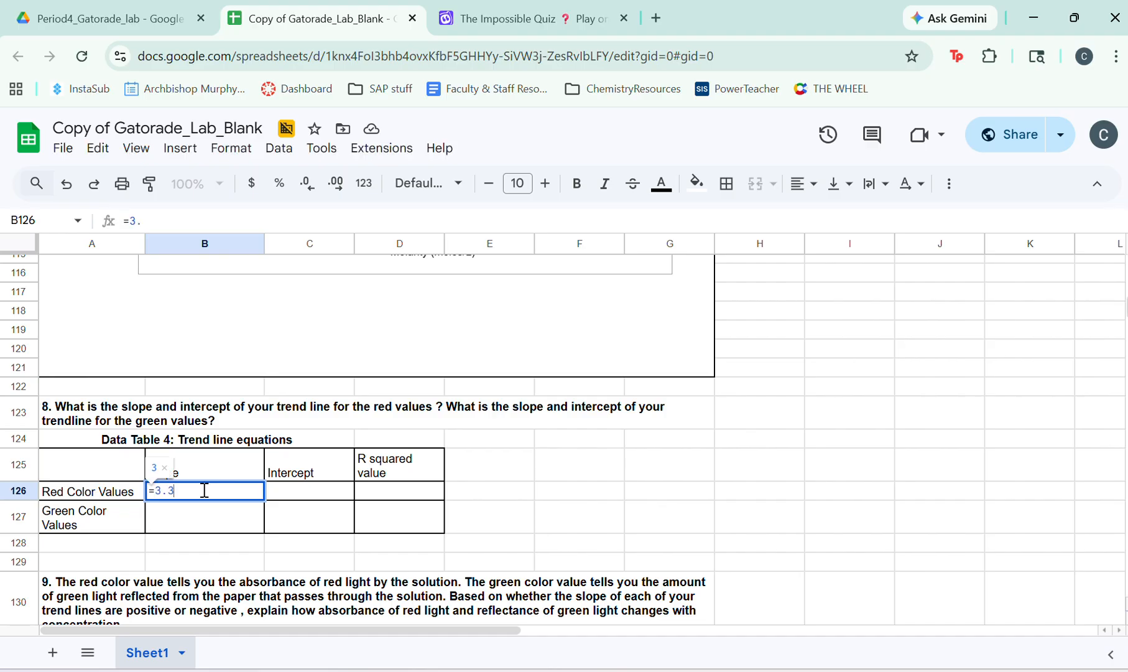
type("7*10^6")
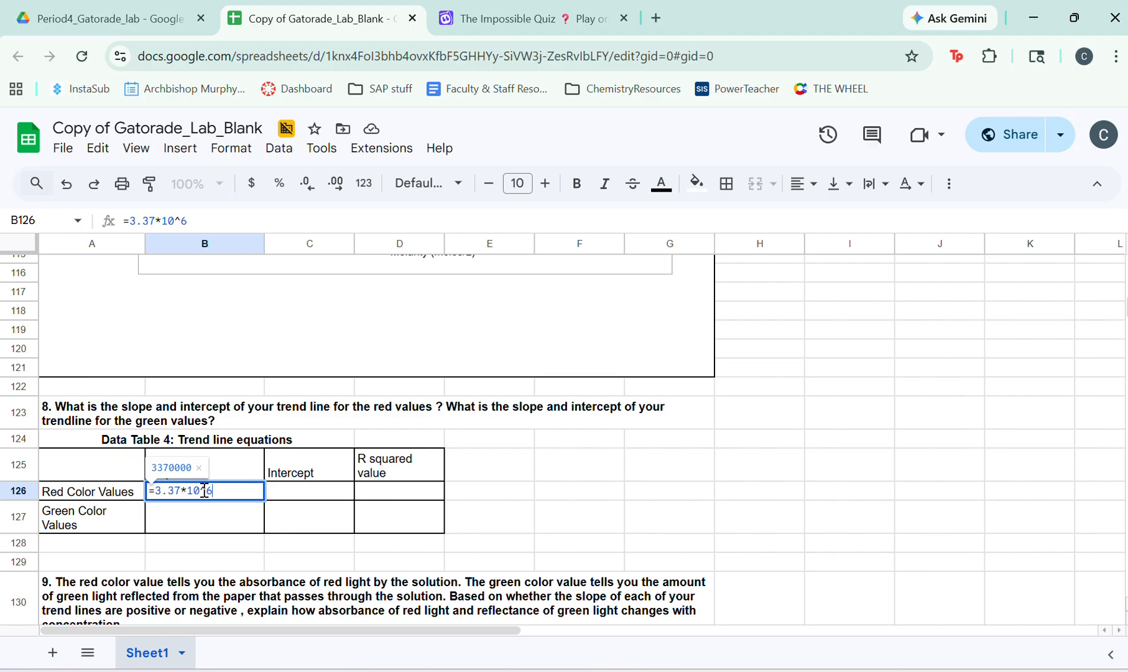
key("Return")
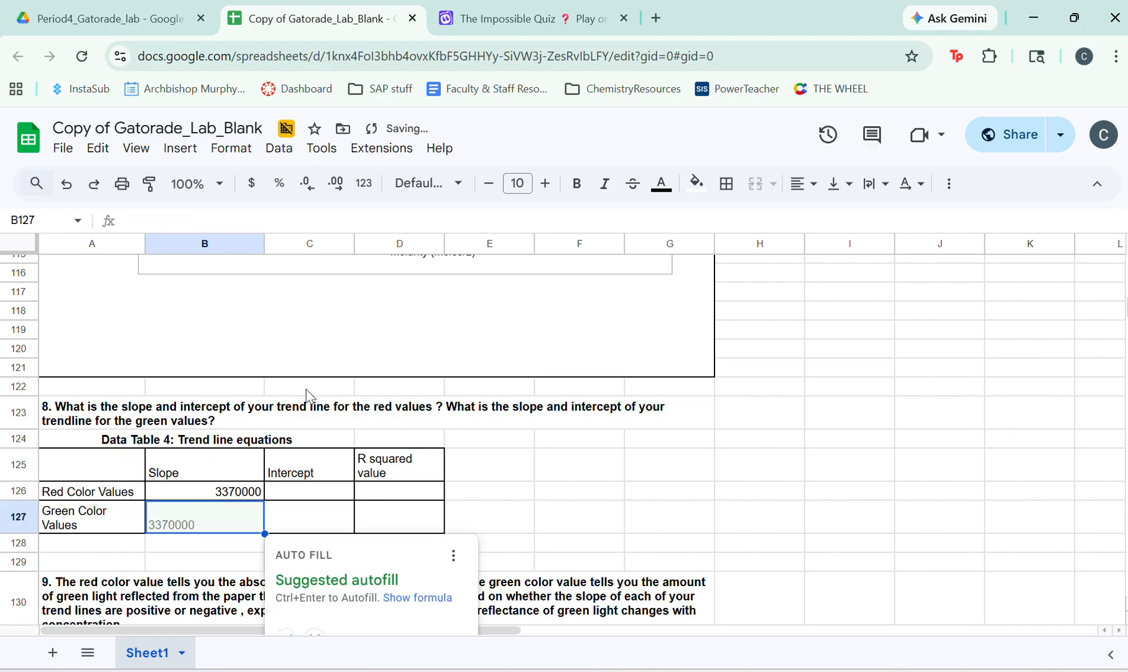
- Enter the green trendline's slope in Data Table 4, cell B127, as =-5.57*10^6
scroll(320, 410, "up", 5)
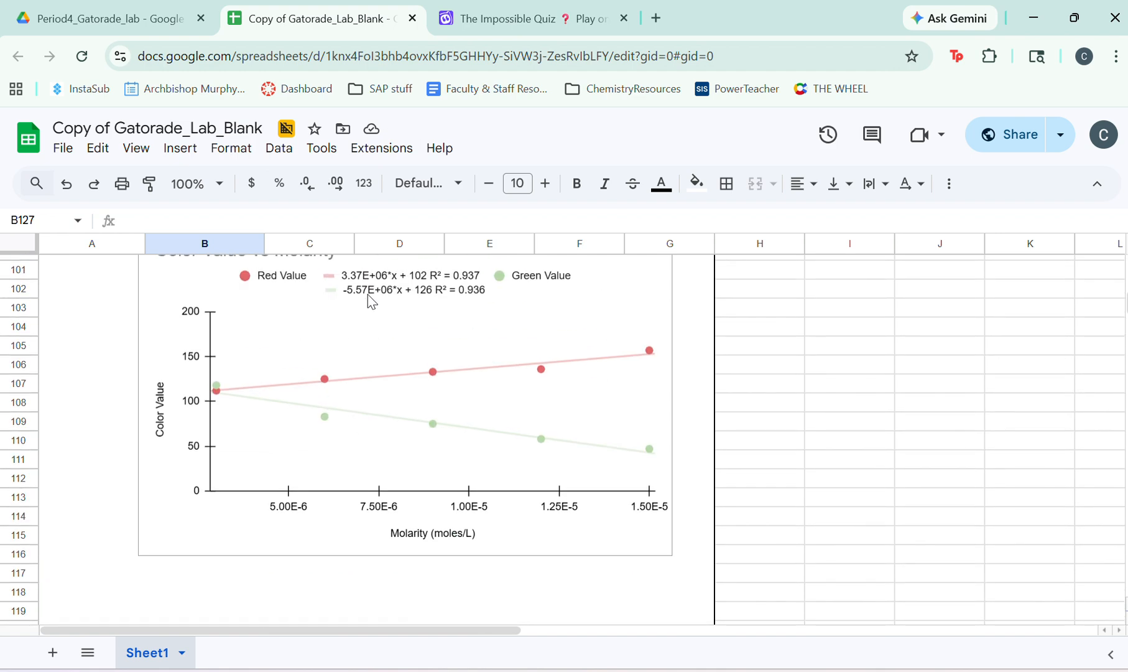
scroll(385, 298, "down", 3)
scroll(384, 299, "down", 5)
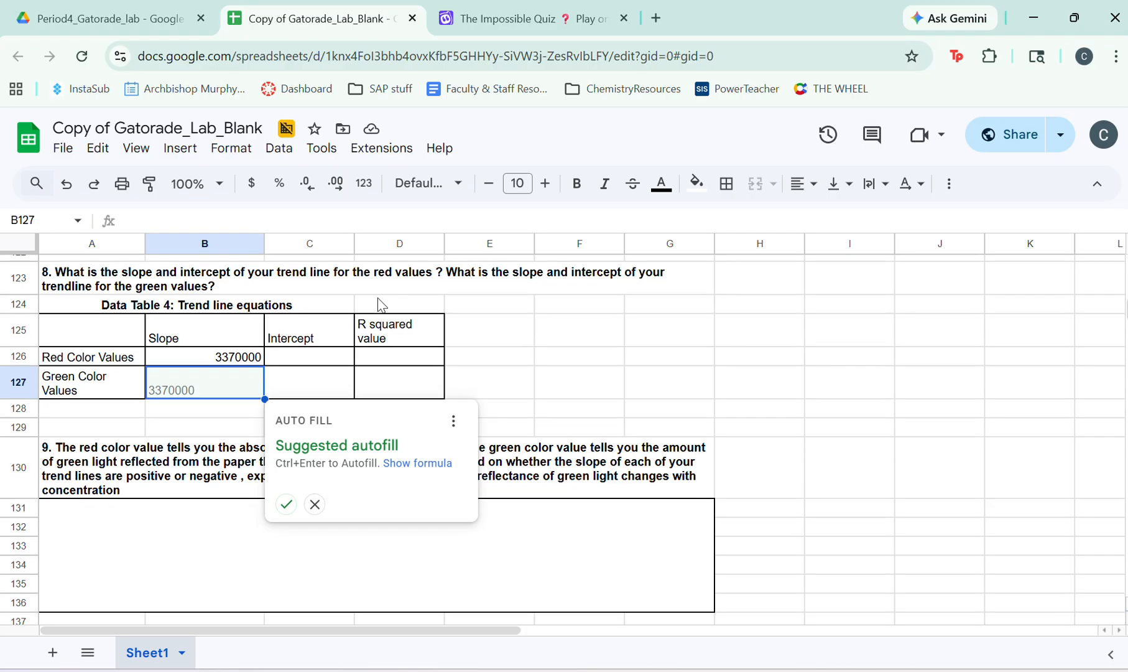
type("=")
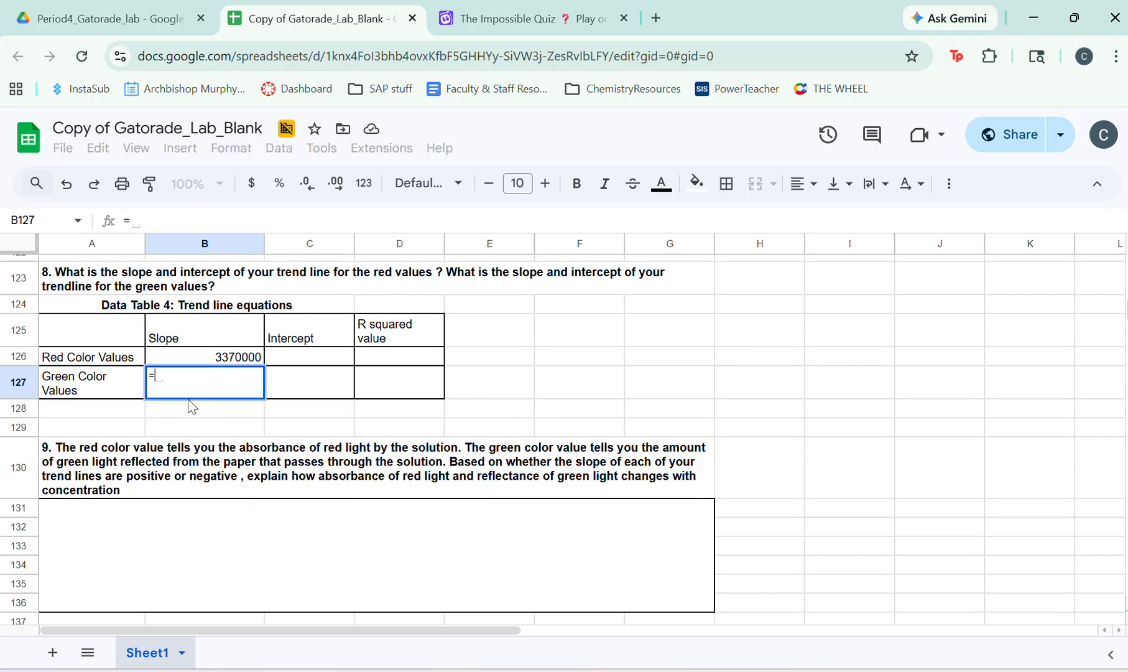
type("-5.")
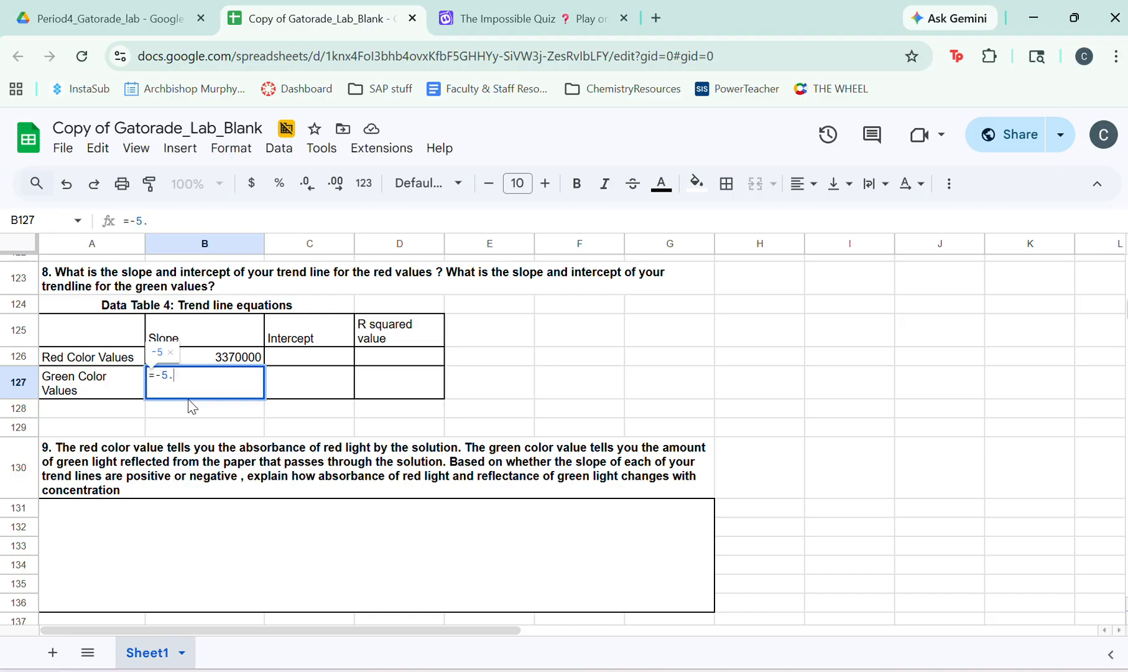
type("57*")
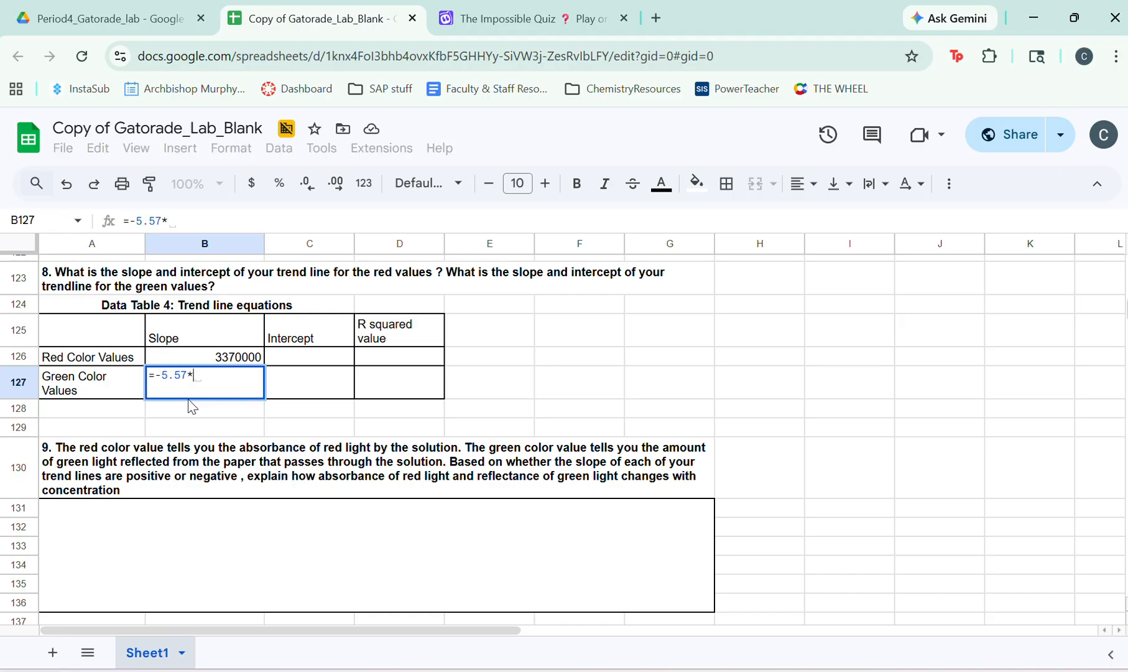
type("10^6")
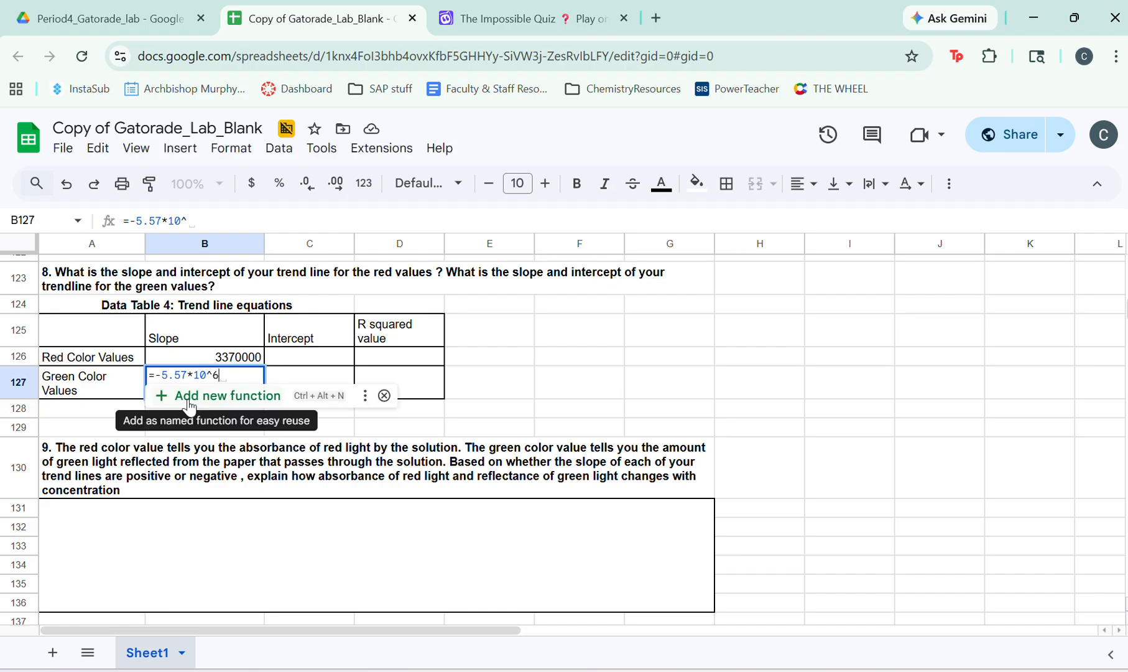
key("Return")
- Enter the trendline intercepts in Data Table 4: 102 for the red values in C126 and 126 for the green values in C127
scroll(302, 373, "up", 6)
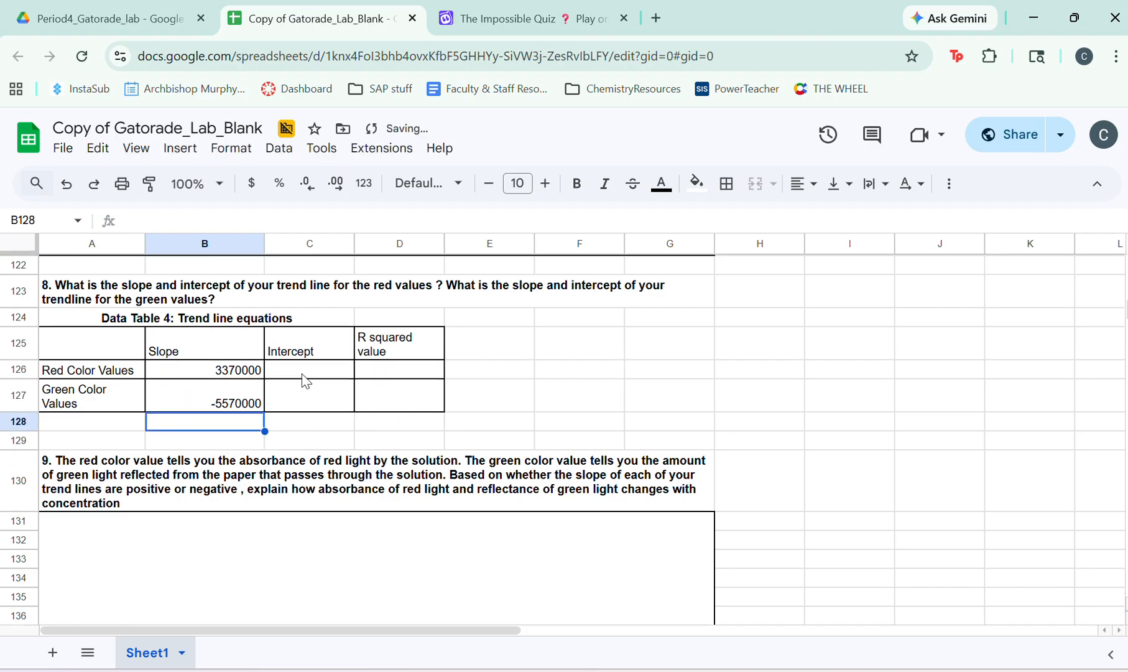
scroll(303, 381, "up", 2)
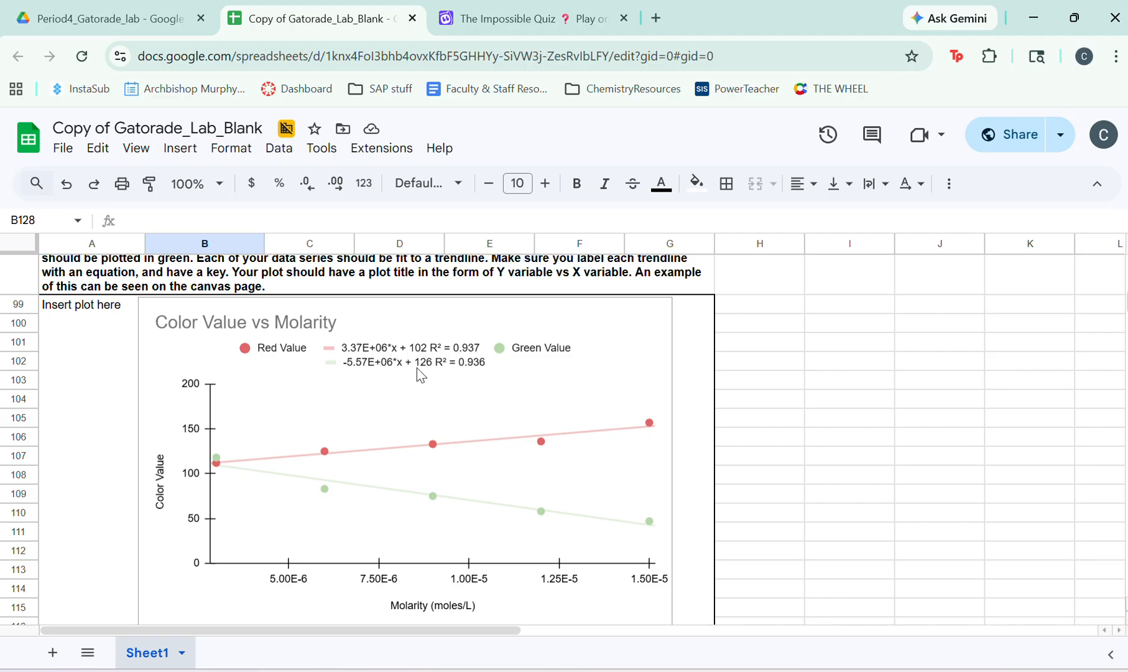
scroll(417, 367, "down", 5)
scroll(418, 369, "down", 2)
left_click(327, 380)
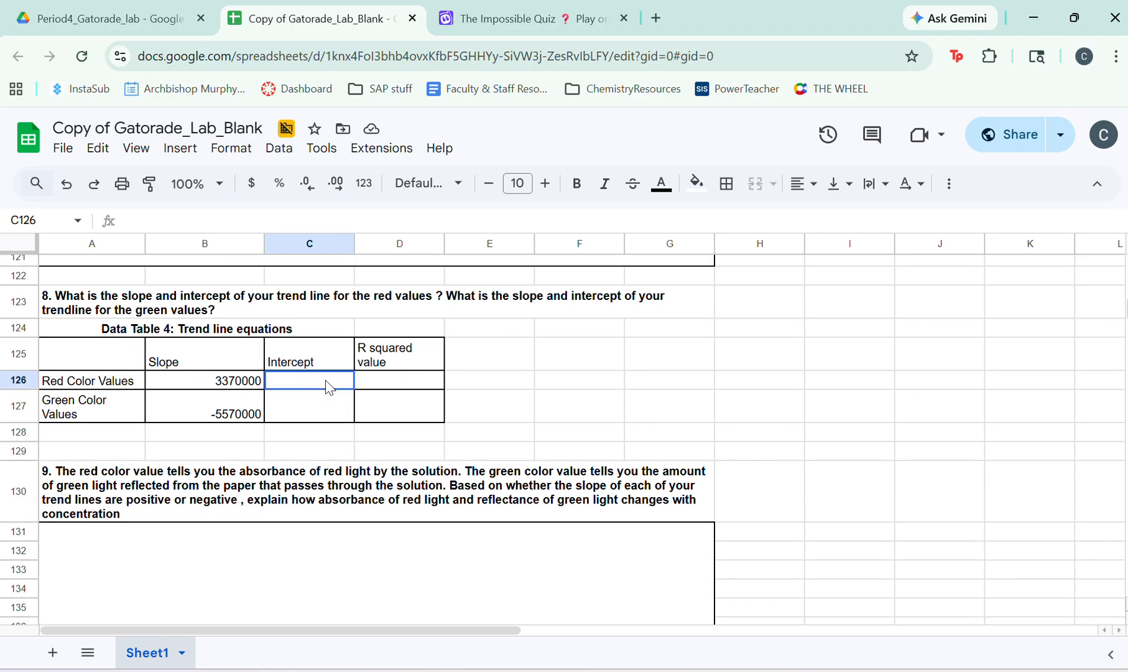
type("102")
key("Return")
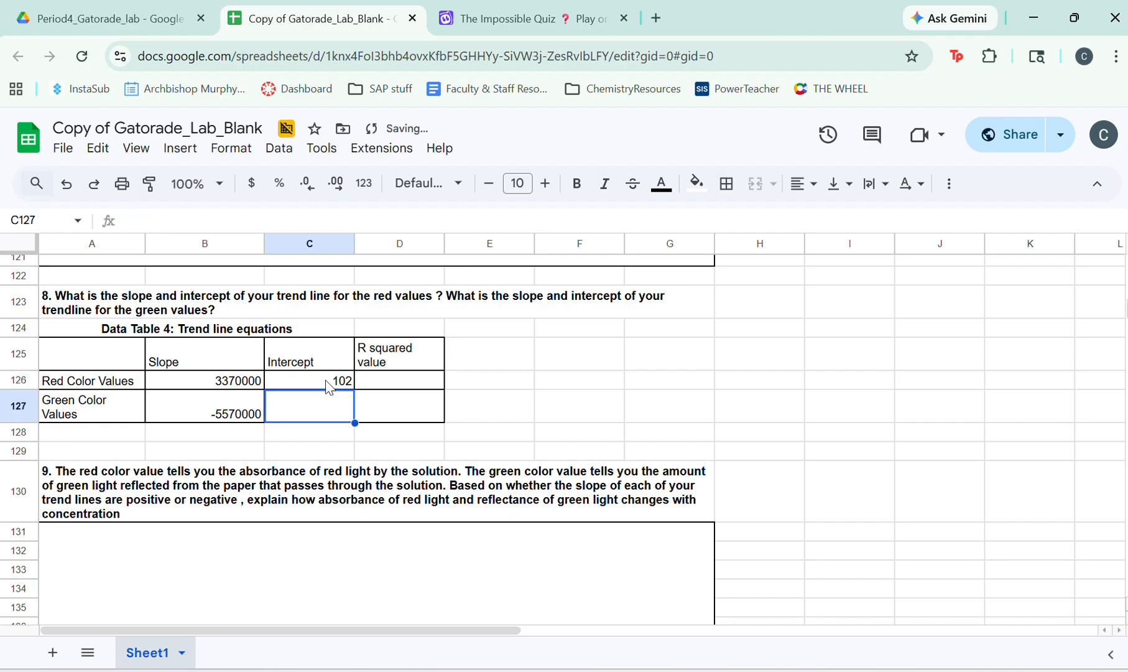
type("126")
key("Return")
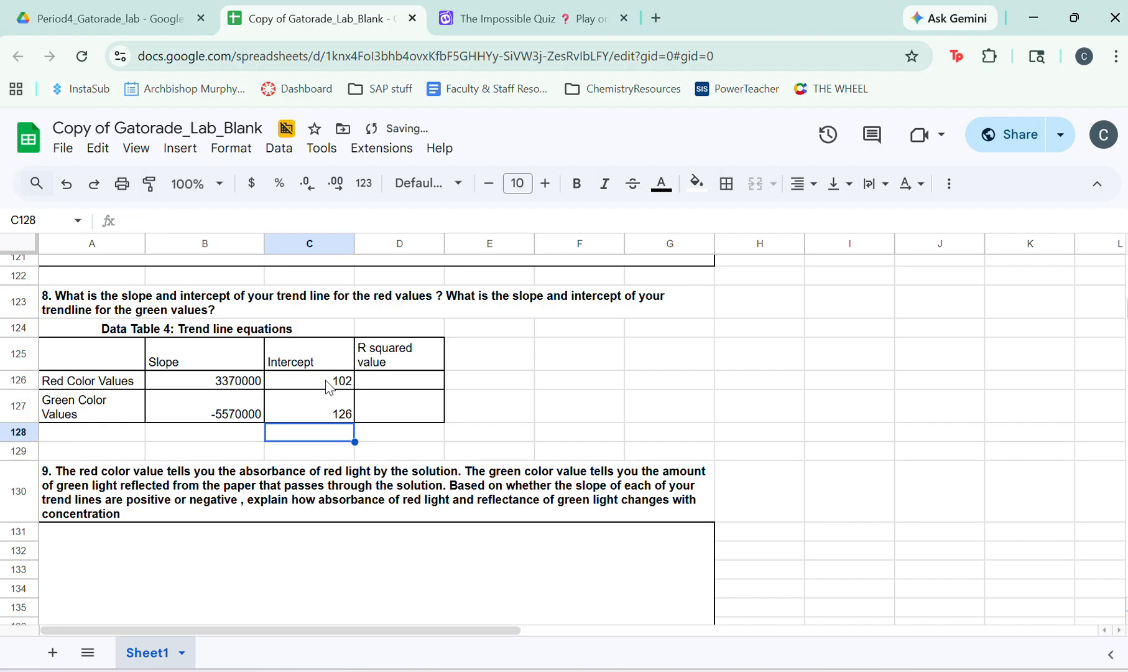
- Enter the R squared values in Data Table 4: 0.937 for red in D126 and 0.936 for green in D127
scroll(329, 387, "up", 2)
scroll(328, 386, "up", 6)
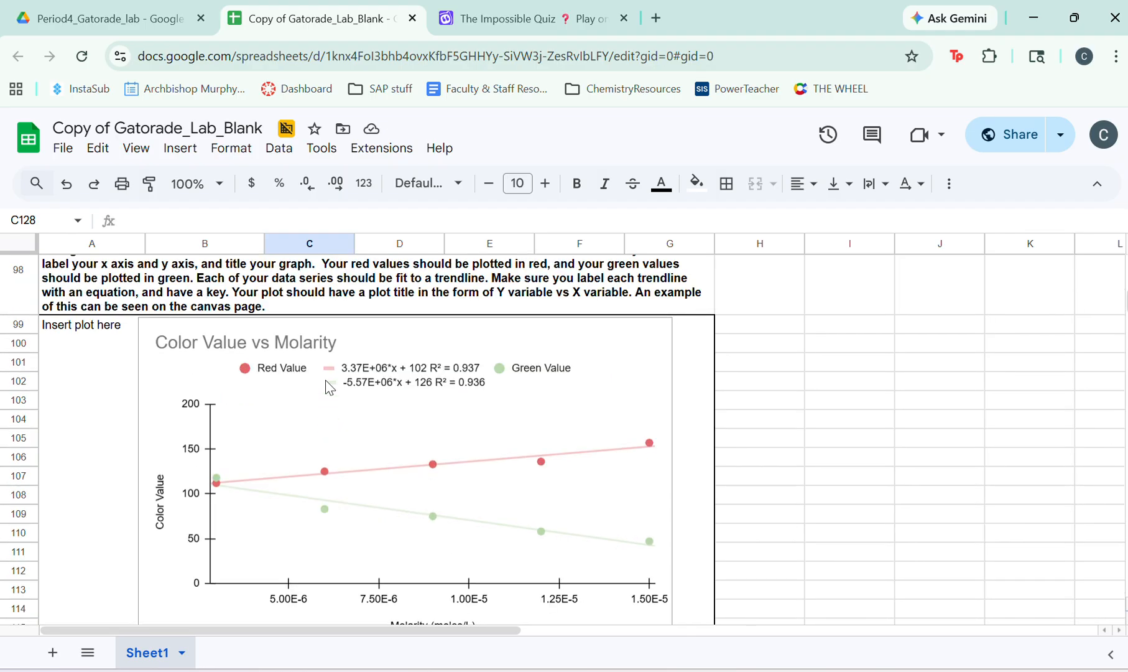
scroll(328, 387, "down", 3)
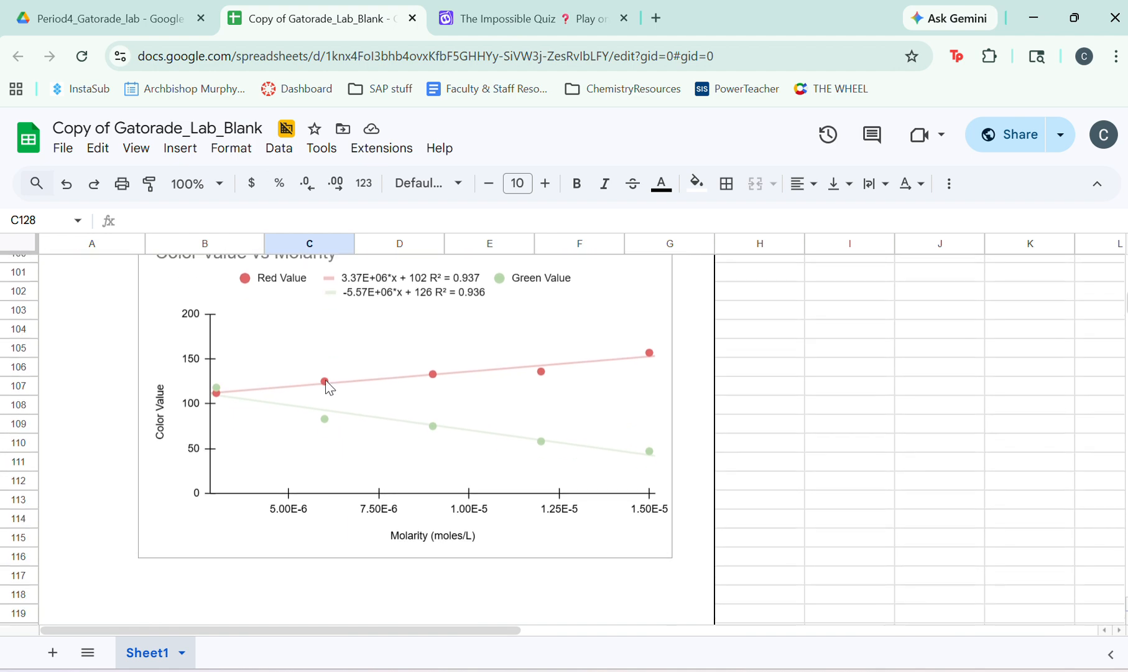
scroll(329, 386, "down", 5)
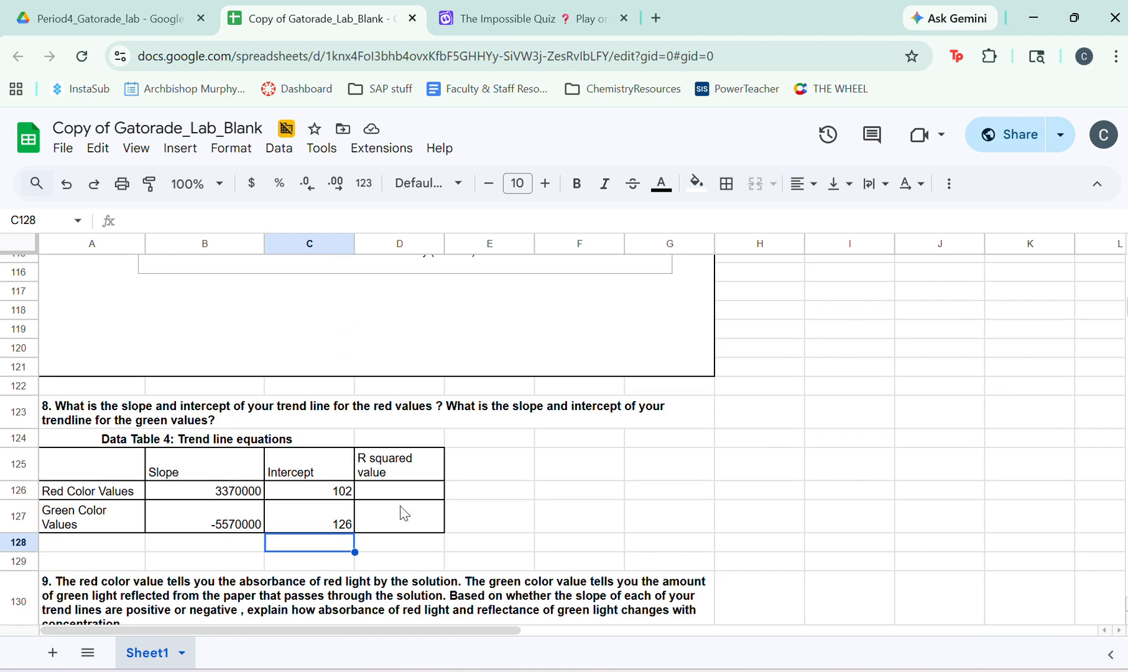
left_click(364, 492)
type("0.937")
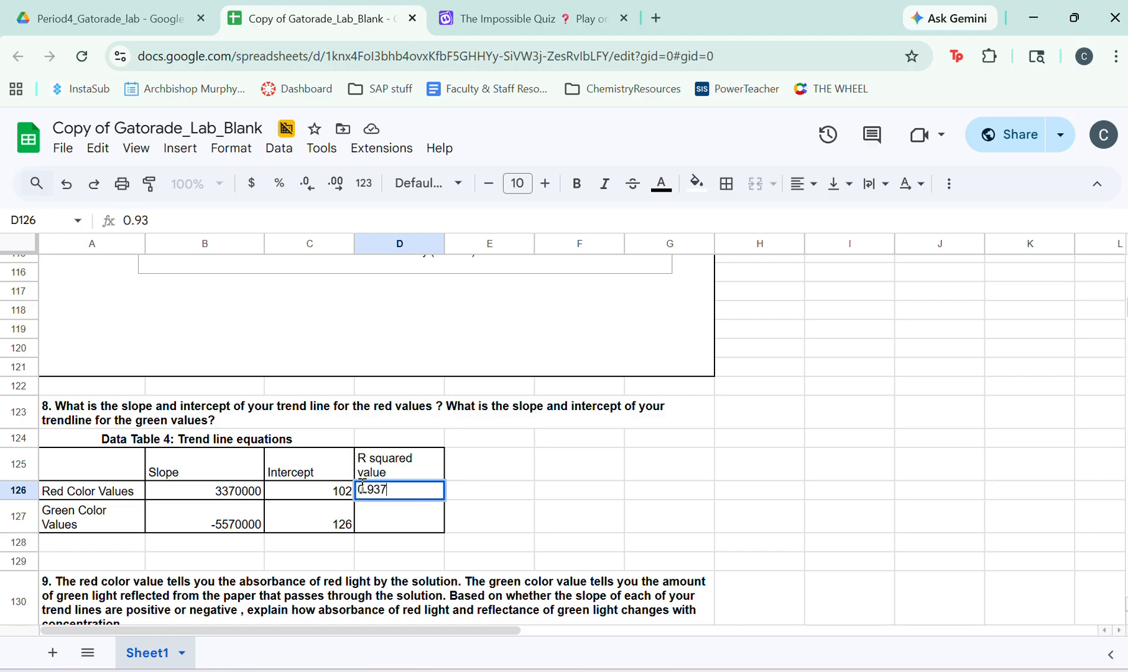
key("Return")
type("0.")
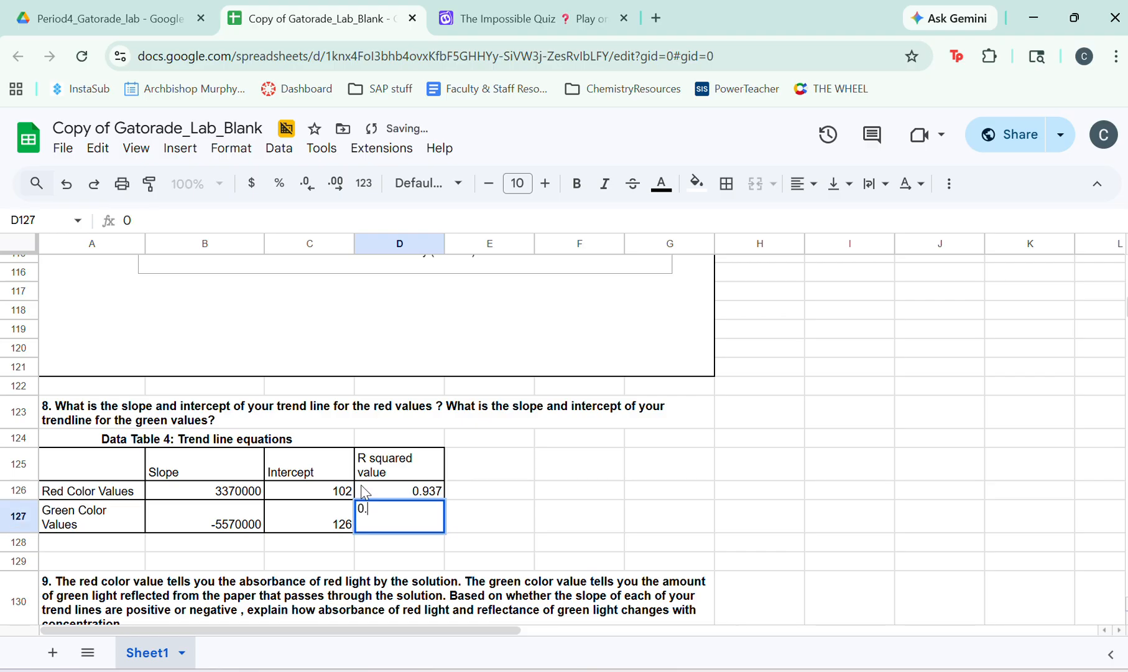
type("936")
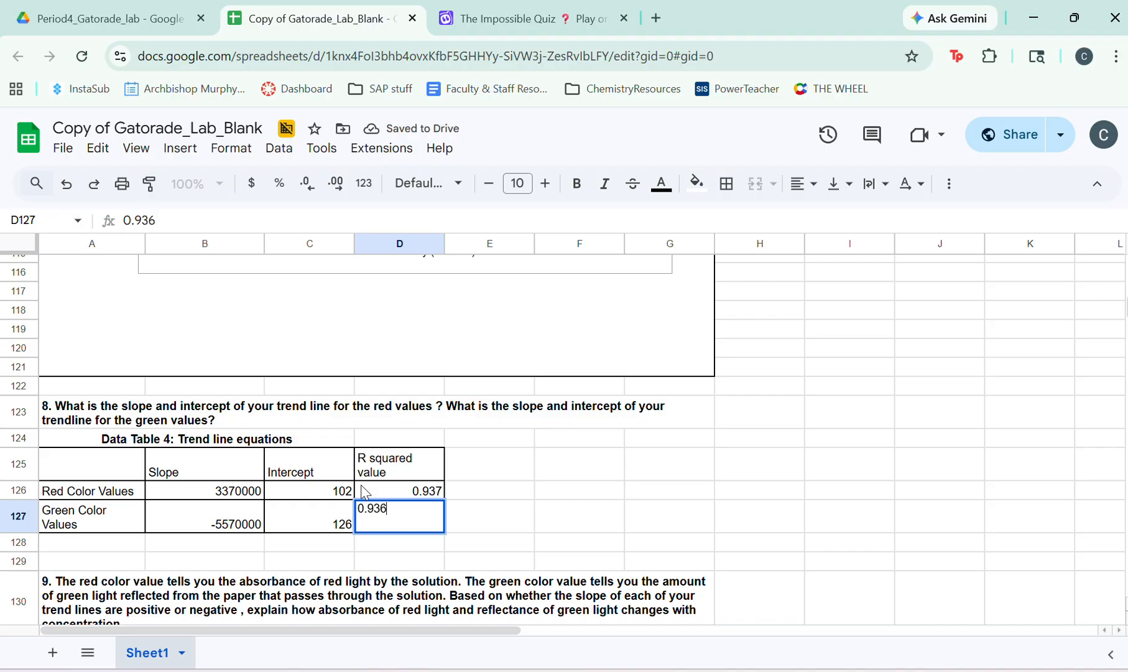
key("Return")
- Open the legend settings of the Color Value vs Molarity chart and look through the available legend options
scroll(456, 322, "up", 5)
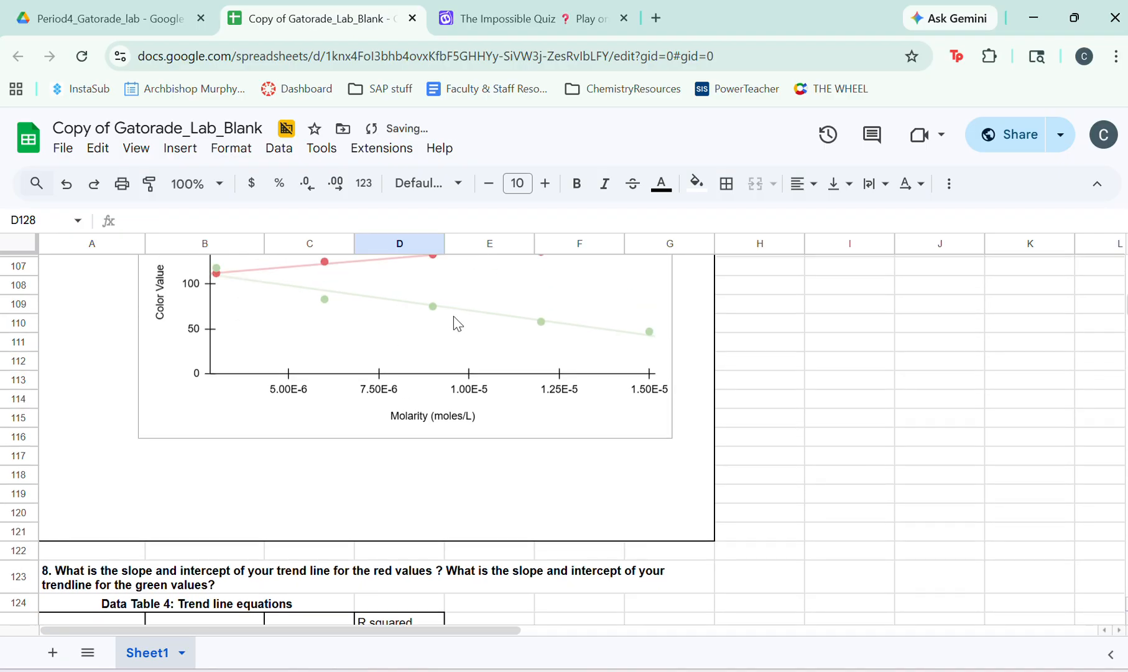
scroll(457, 322, "up", 1)
left_click(355, 341)
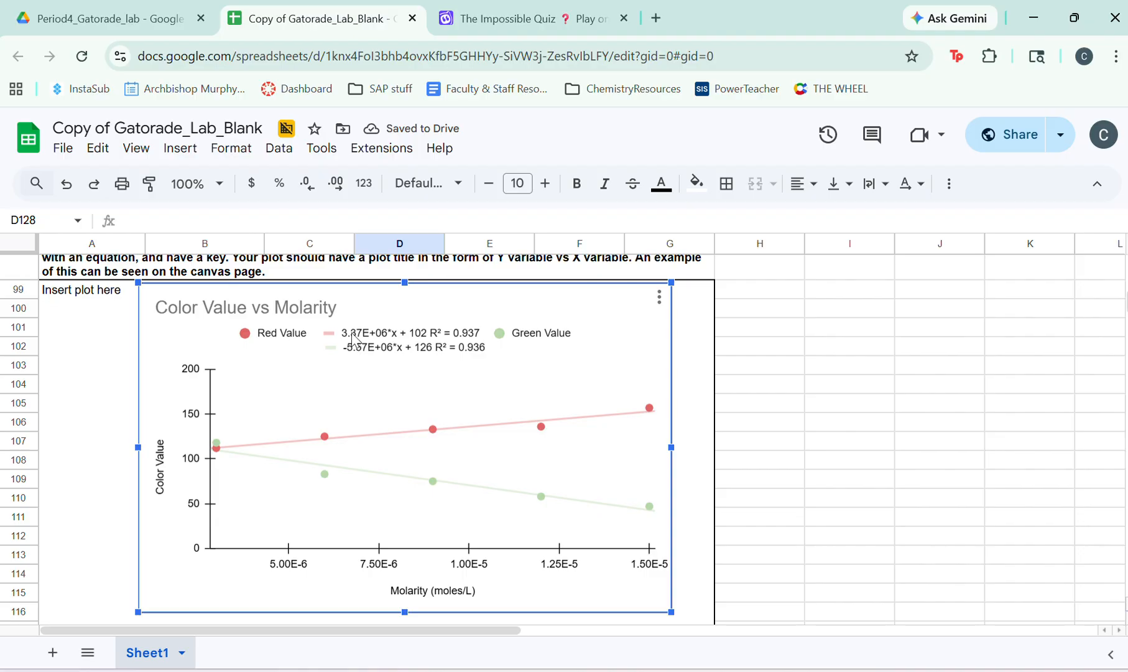
double_click(353, 339)
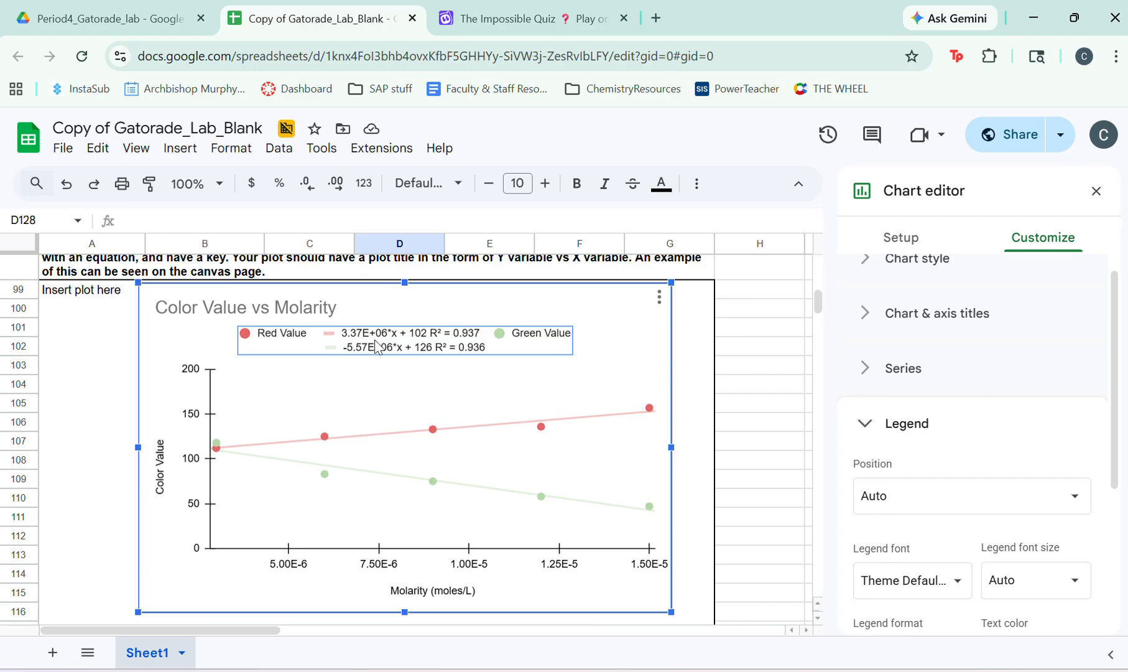
scroll(416, 343, "down", 1)
scroll(416, 344, "down", 1)
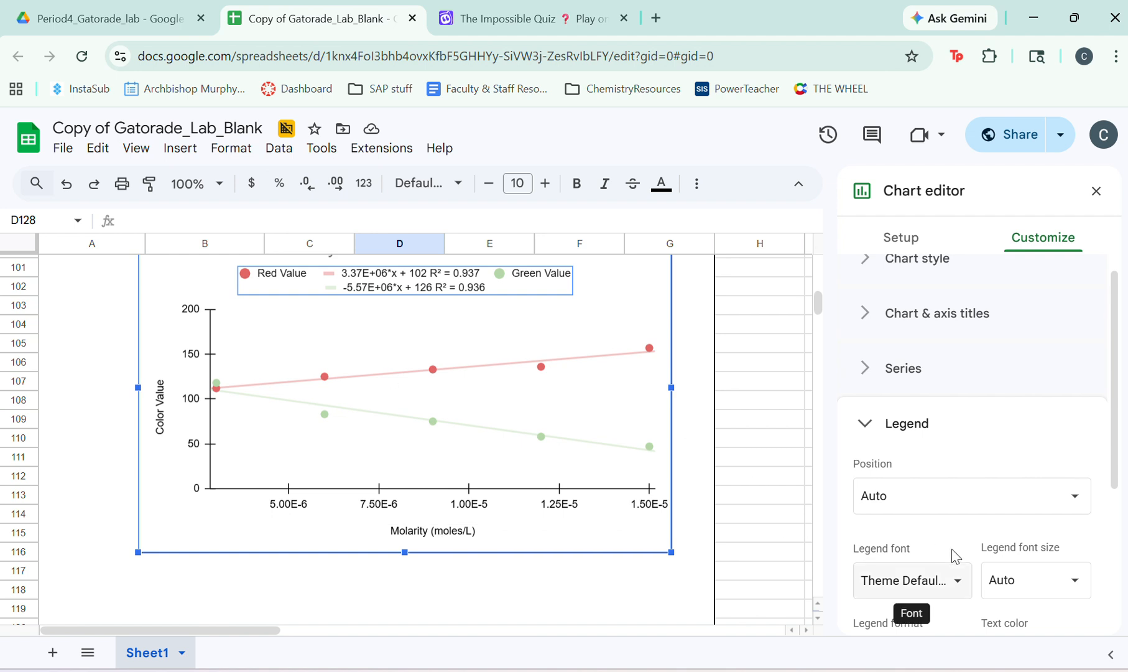
scroll(952, 554, "down", 3)
scroll(952, 554, "up", 3)
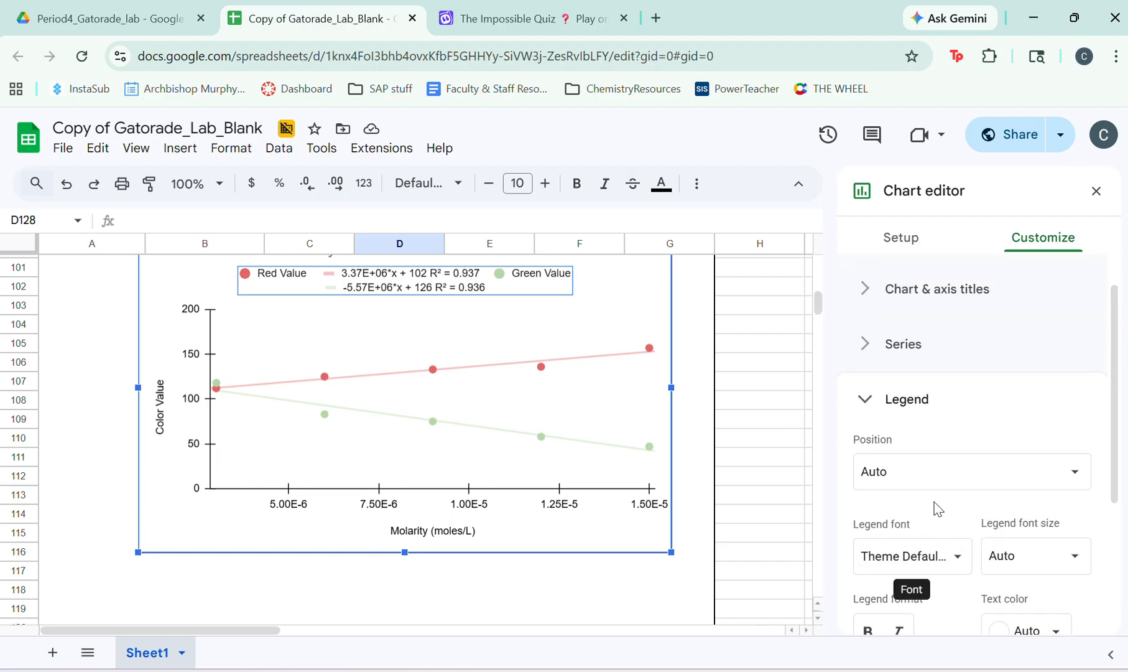
- Switch the Red Value series' trendline label from the equation to Custom
left_click(871, 337)
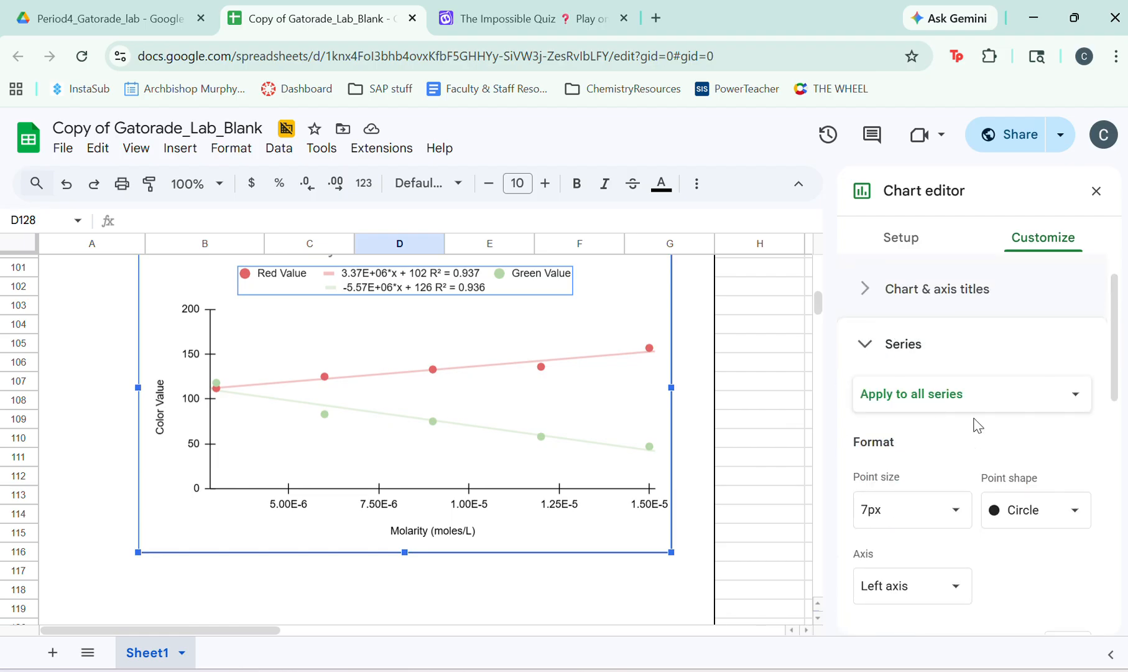
left_click(1008, 393)
left_click(952, 422)
scroll(950, 425, "down", 7)
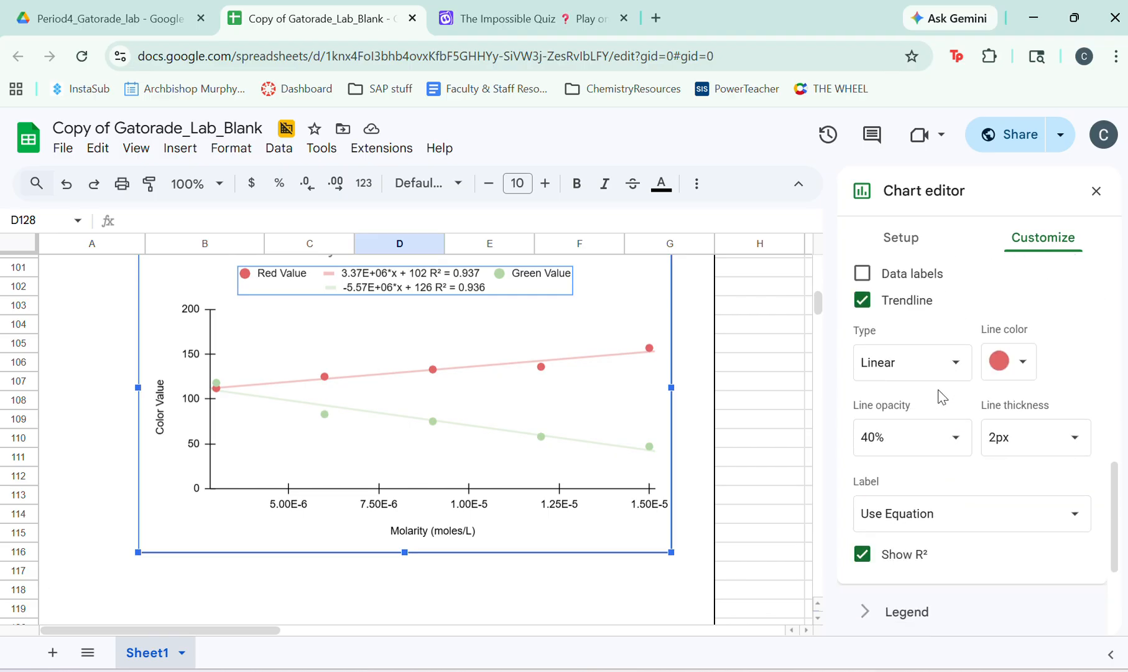
left_click(933, 529)
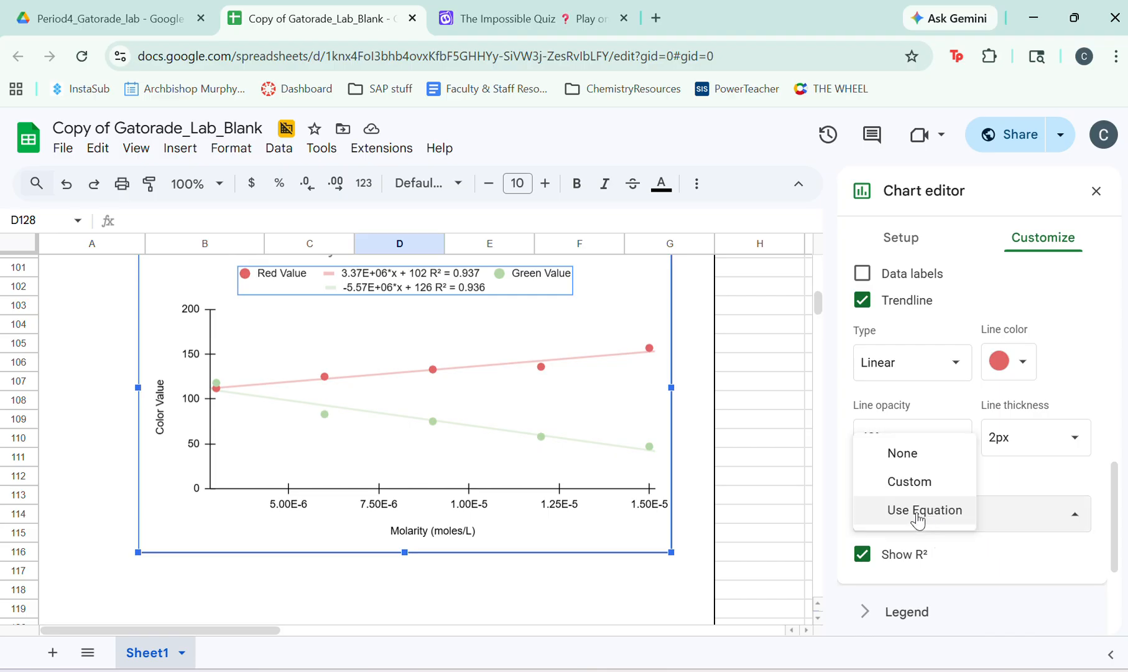
left_click(898, 482)
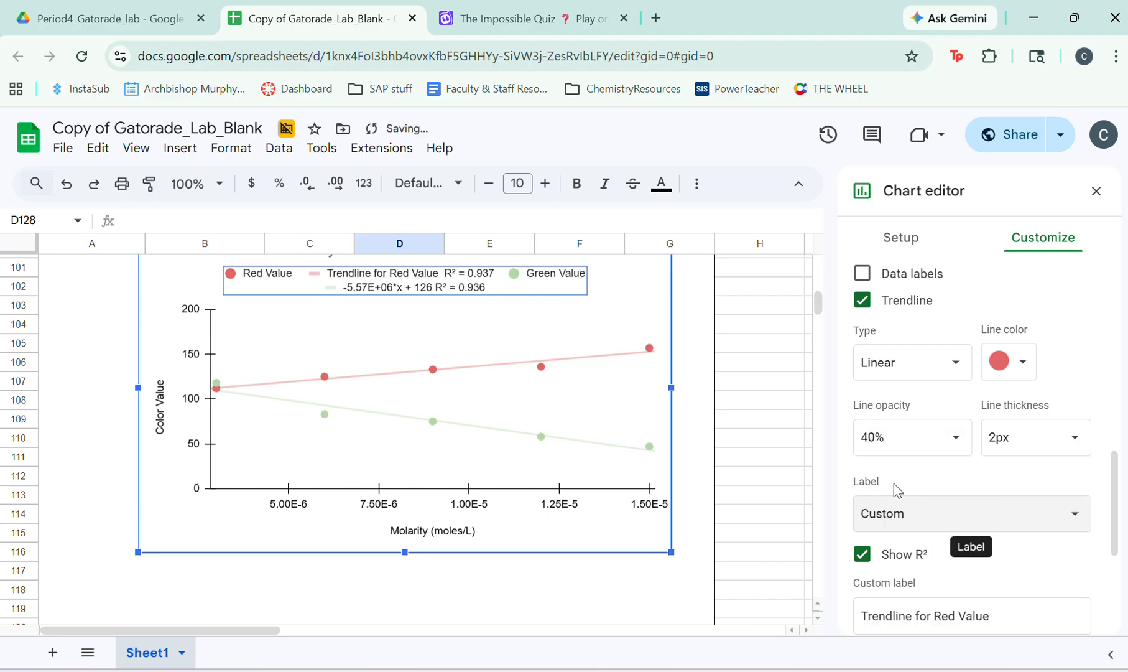
- Replace the Red Value trendline's custom label text with "Color value = 3.37"
scroll(542, 528, "down", 2)
scroll(543, 415, "up", 3)
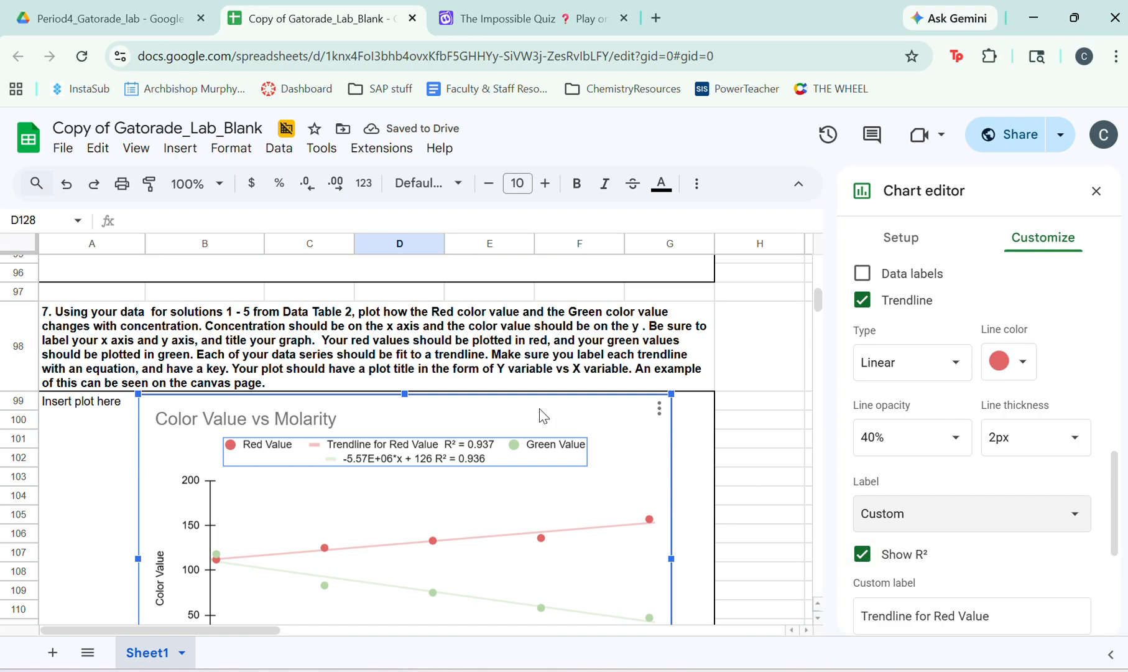
scroll(542, 415, "down", 4)
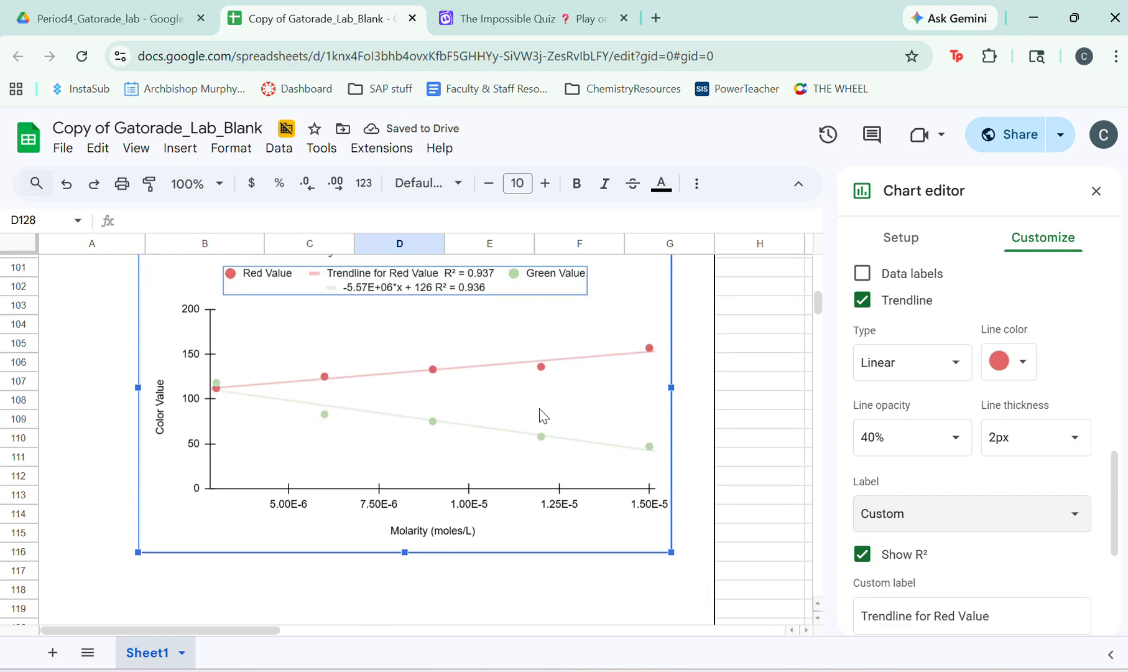
scroll(542, 411, "down", 6)
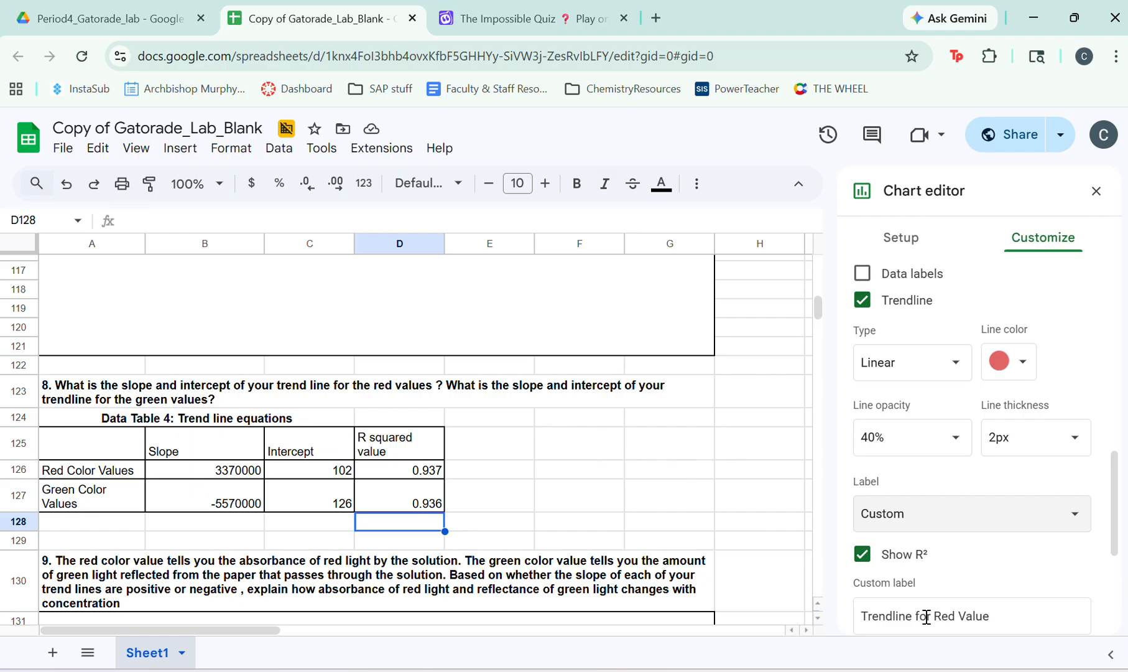
left_click(915, 623)
key("ctrl+a")
type("C")
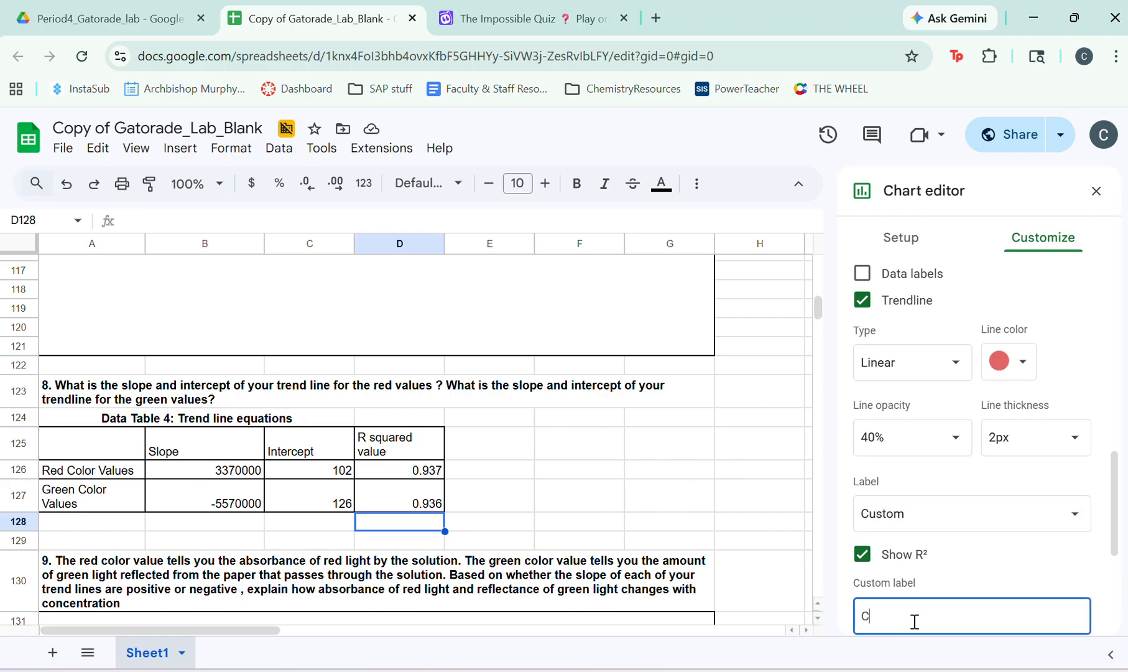
type("olor value =")
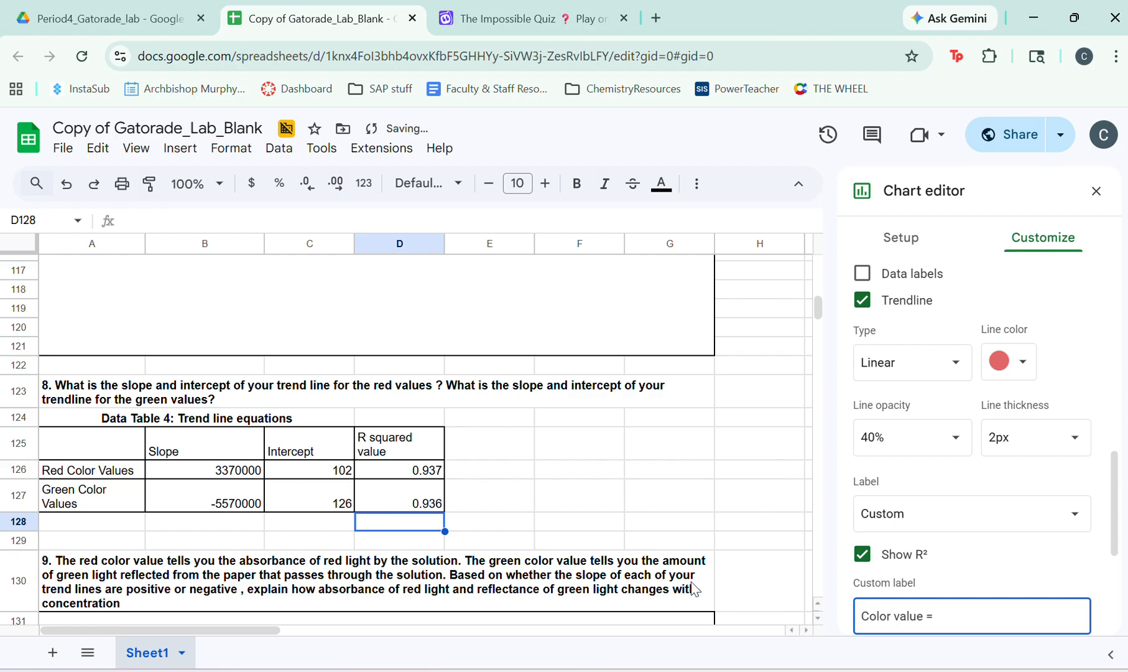
type("3.")
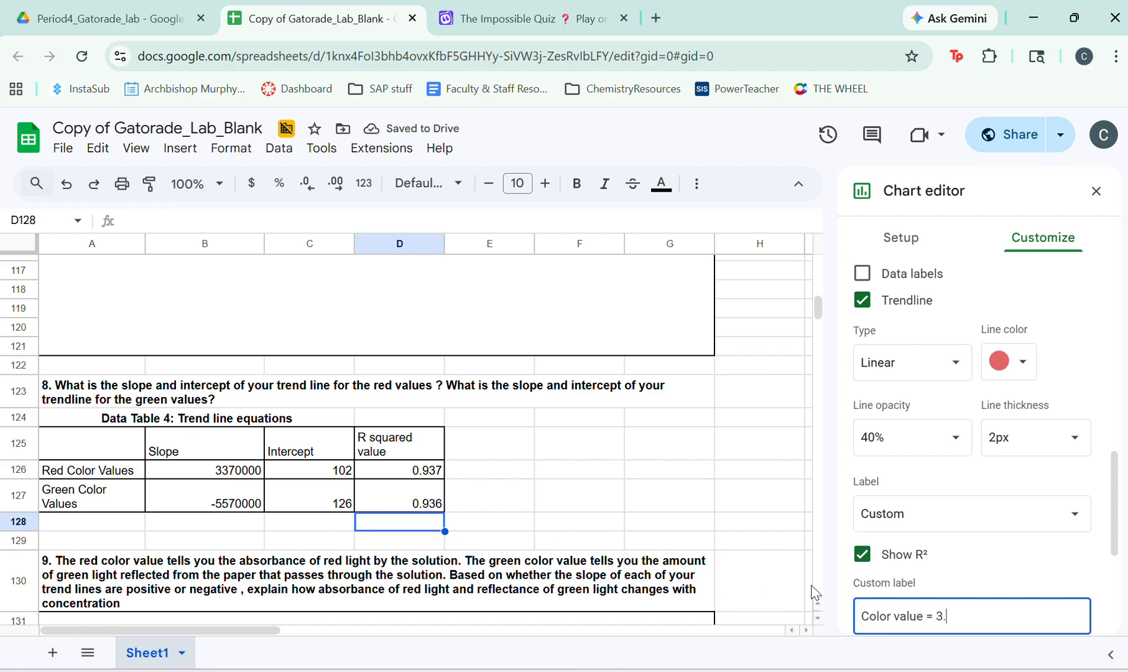
type("37")
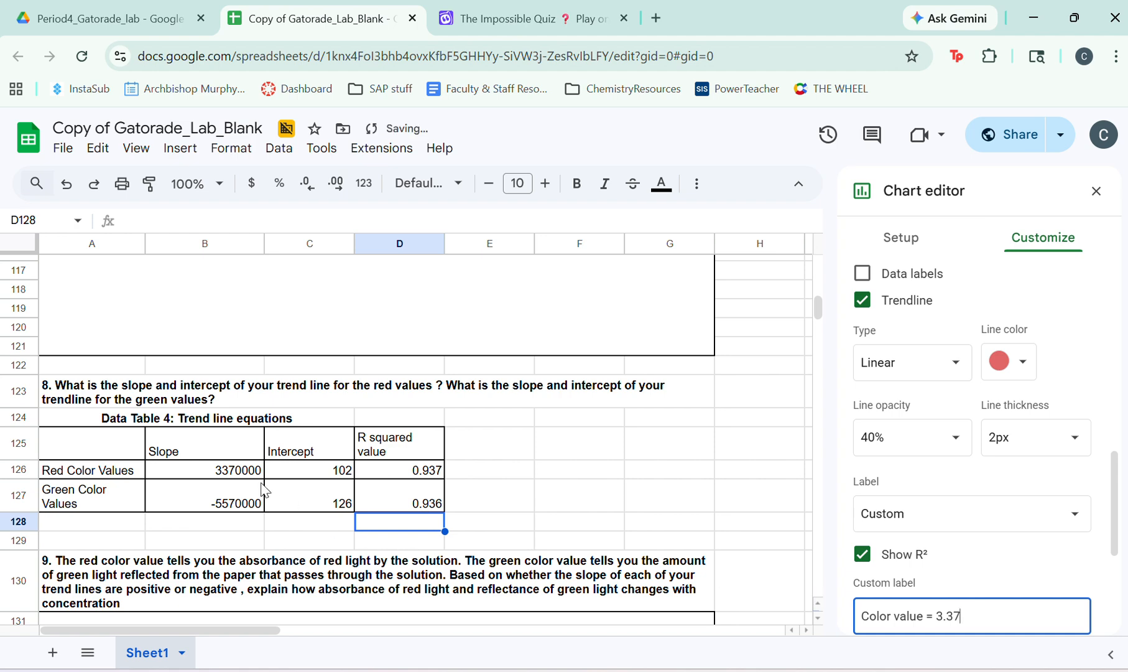
- Check the red slope formula in cell B126 and reopen the Red Value trendline's custom label settings in the chart
left_click(246, 474)
scroll(246, 474, "up", 5)
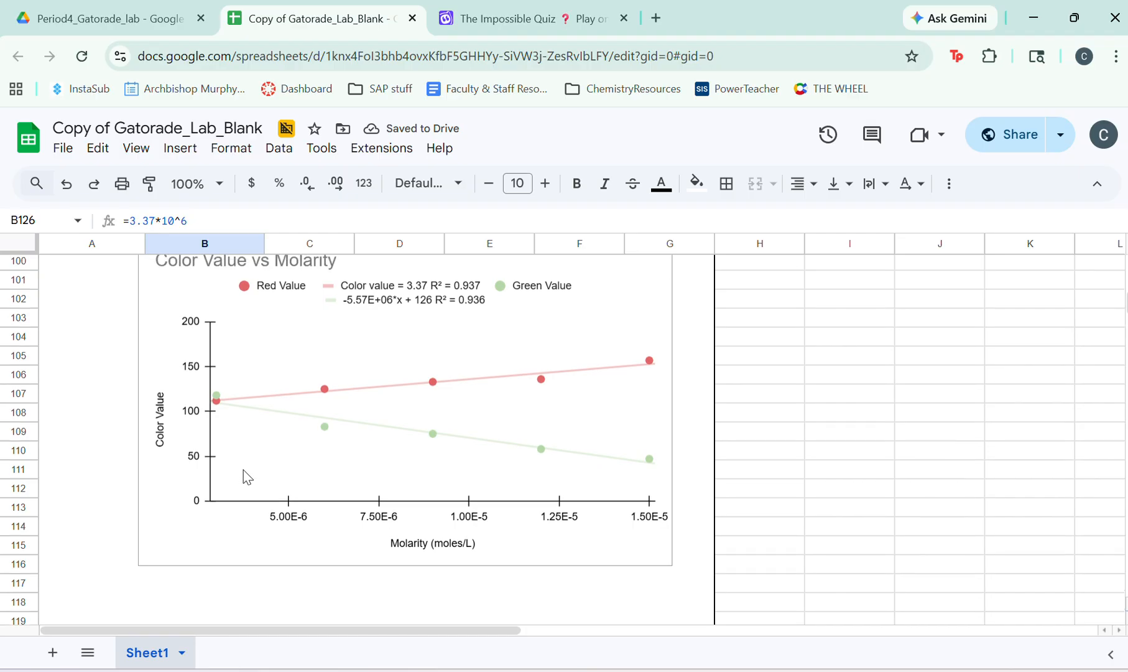
left_click(460, 381)
double_click(461, 384)
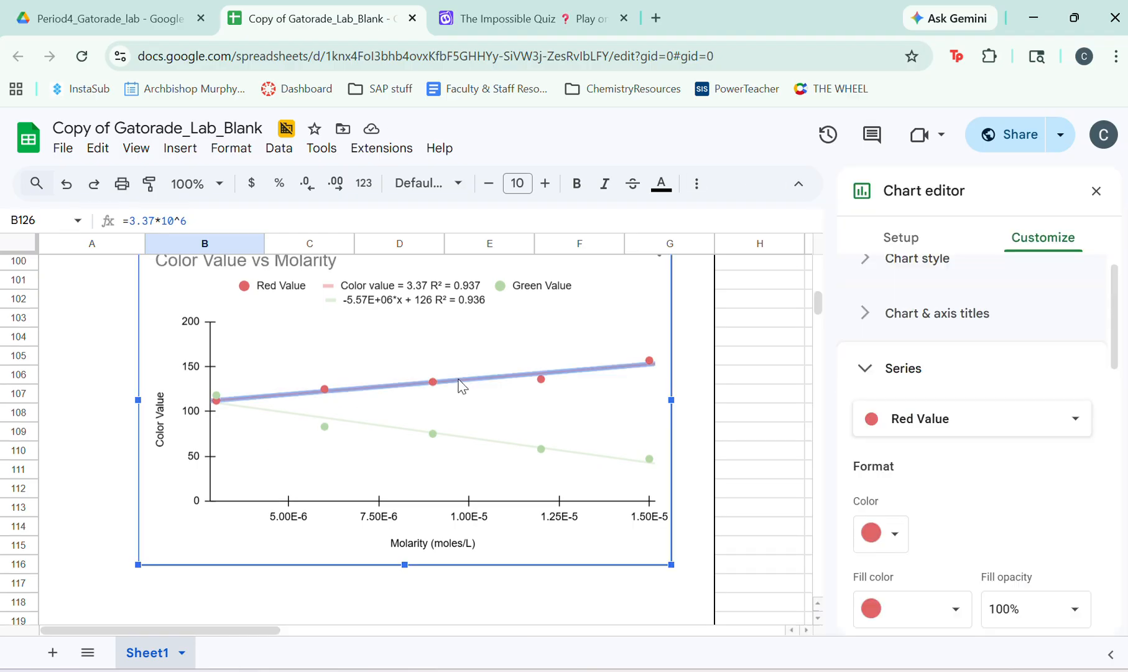
scroll(903, 478, "down", 5)
scroll(906, 479, "down", 3)
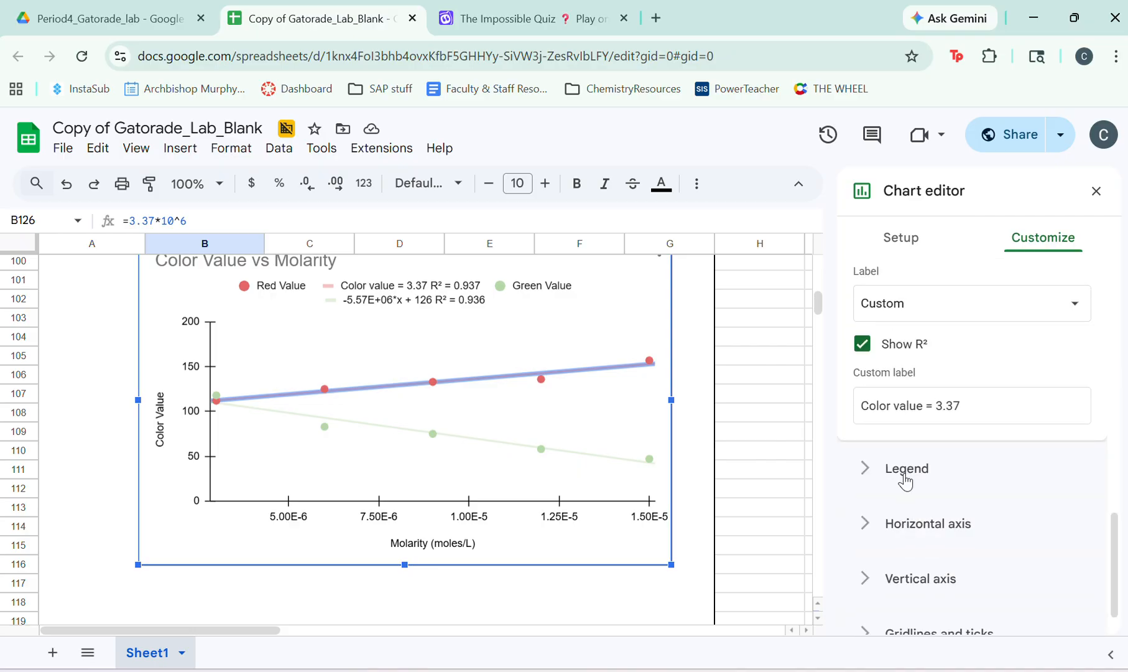
- Complete the Red Value trendline's custom label so it reads "Color value = 3.37x10^6x[molarity]+102"
left_click(966, 403)
type("x10^")
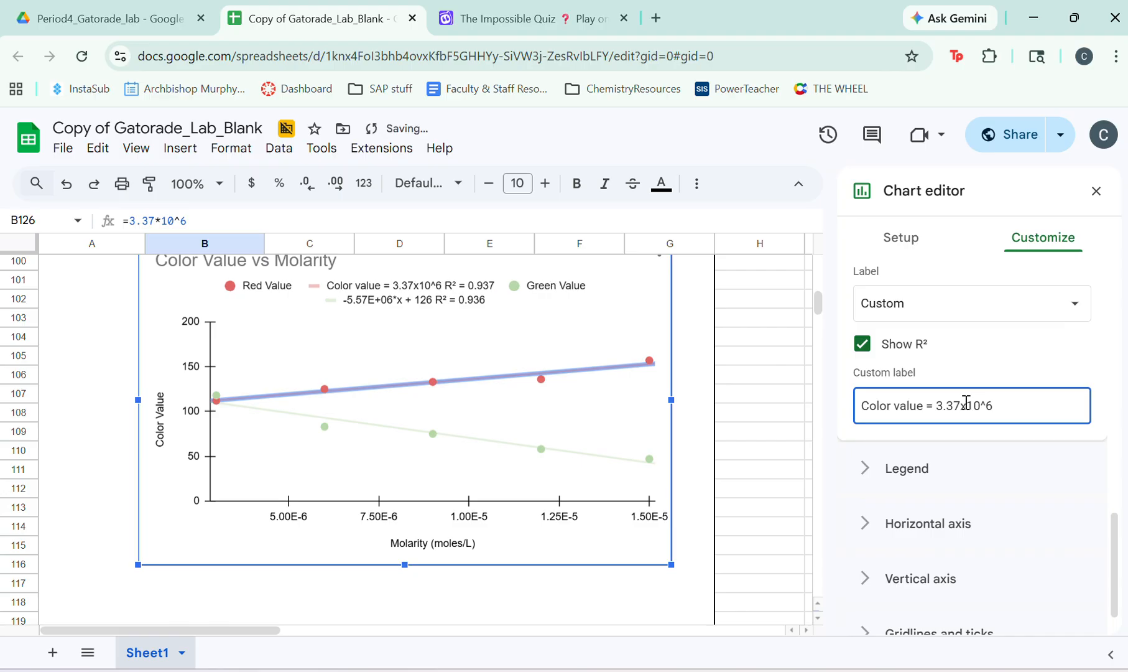
type("6x")
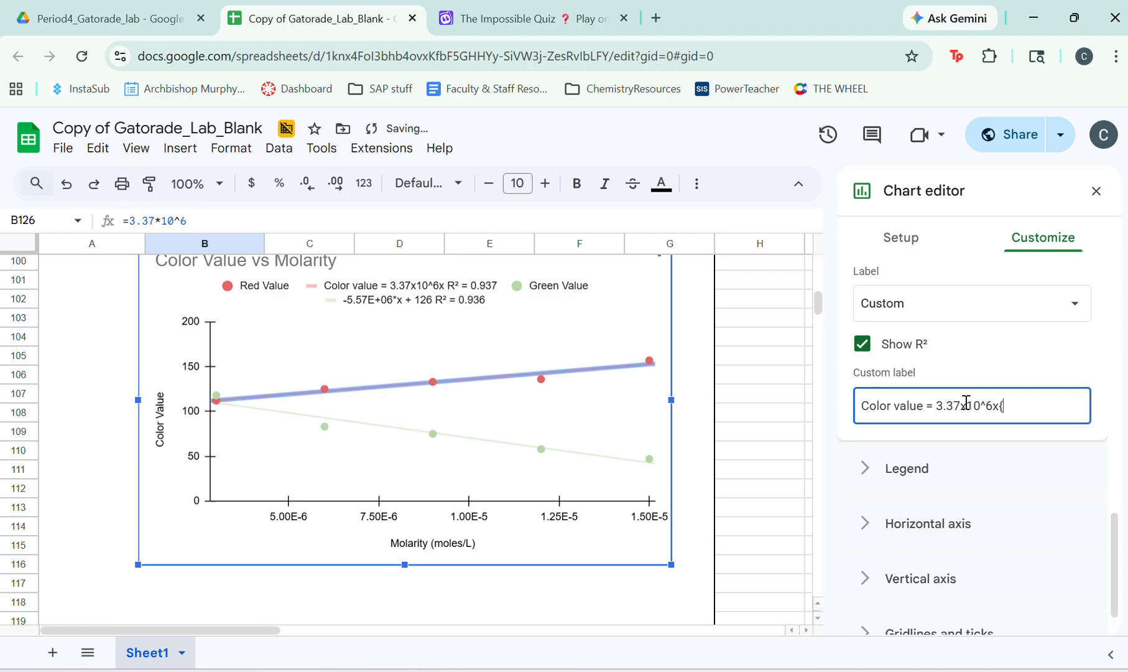
type("[mola")
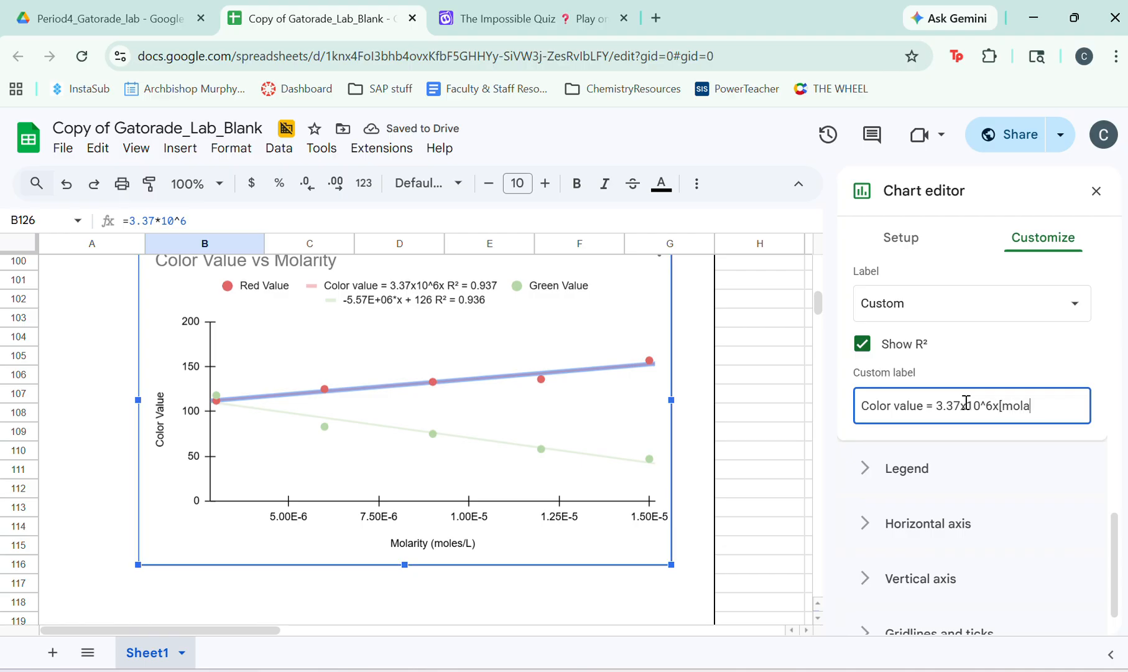
type("rity")
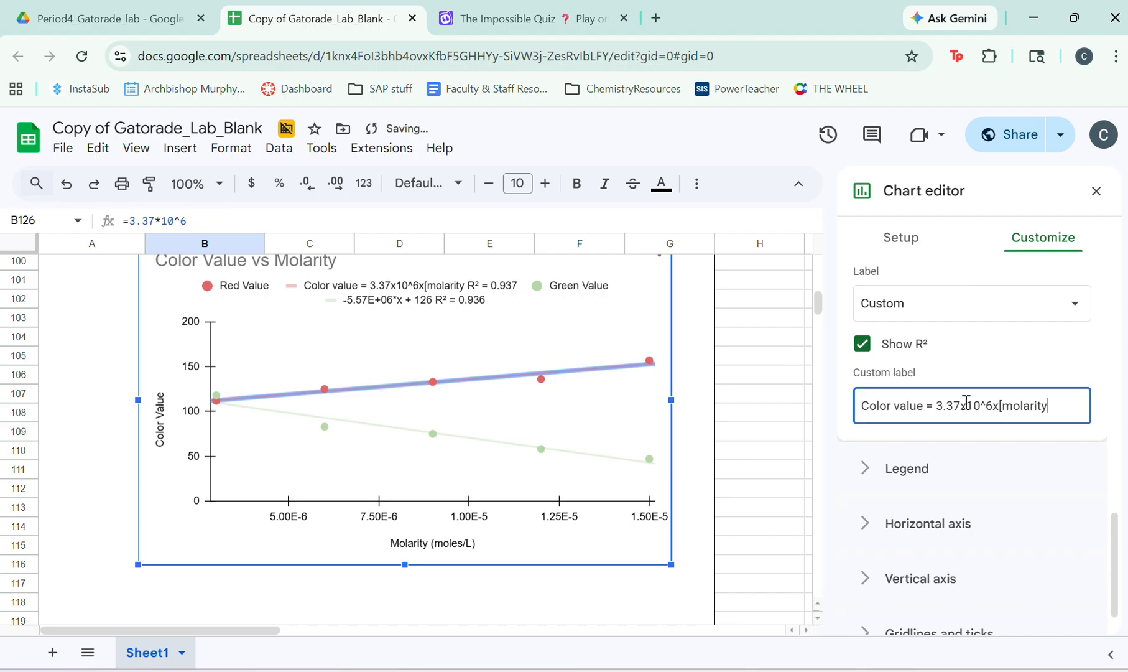
type("]")
scroll(663, 470, "down", 5)
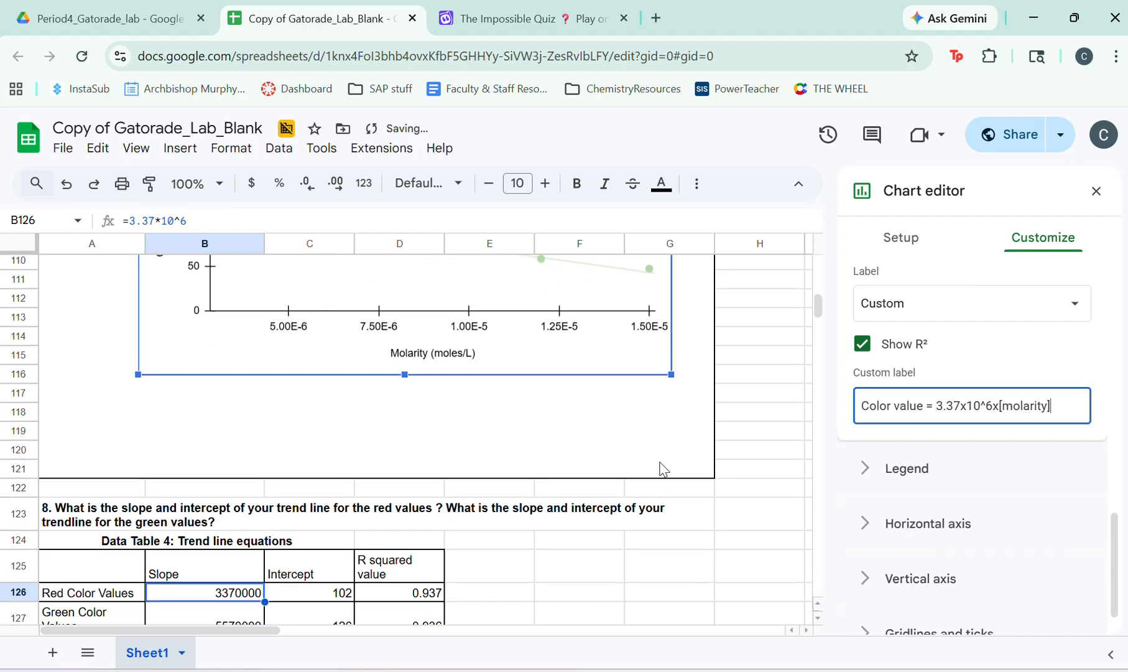
scroll(663, 470, "up", 4)
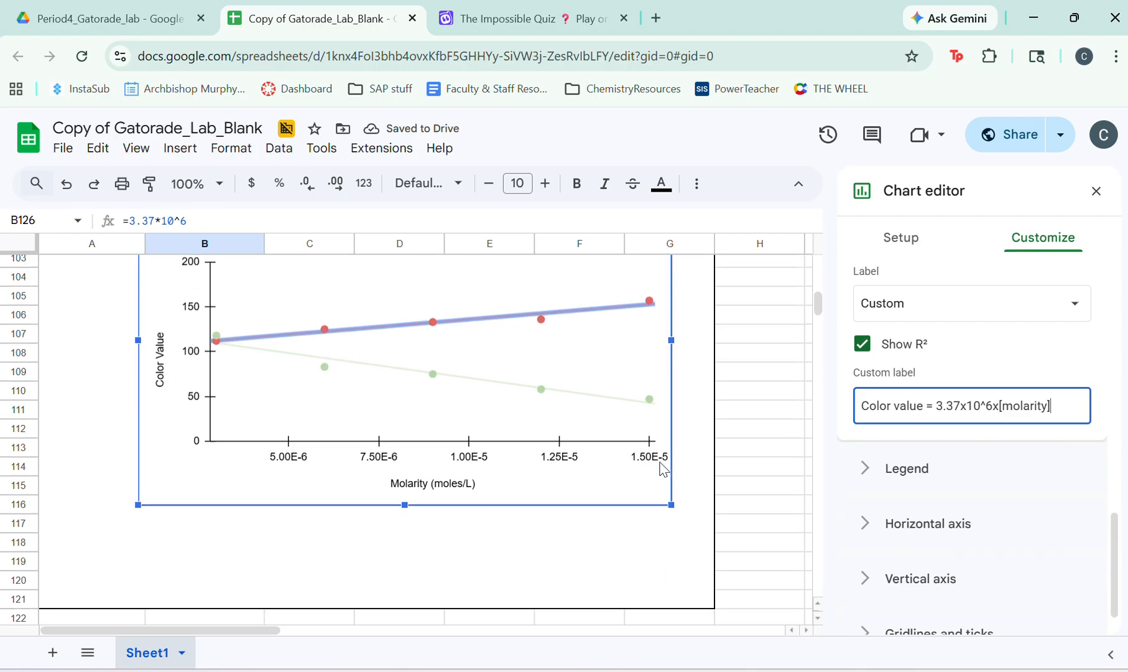
type("+102")
left_click(1085, 466)
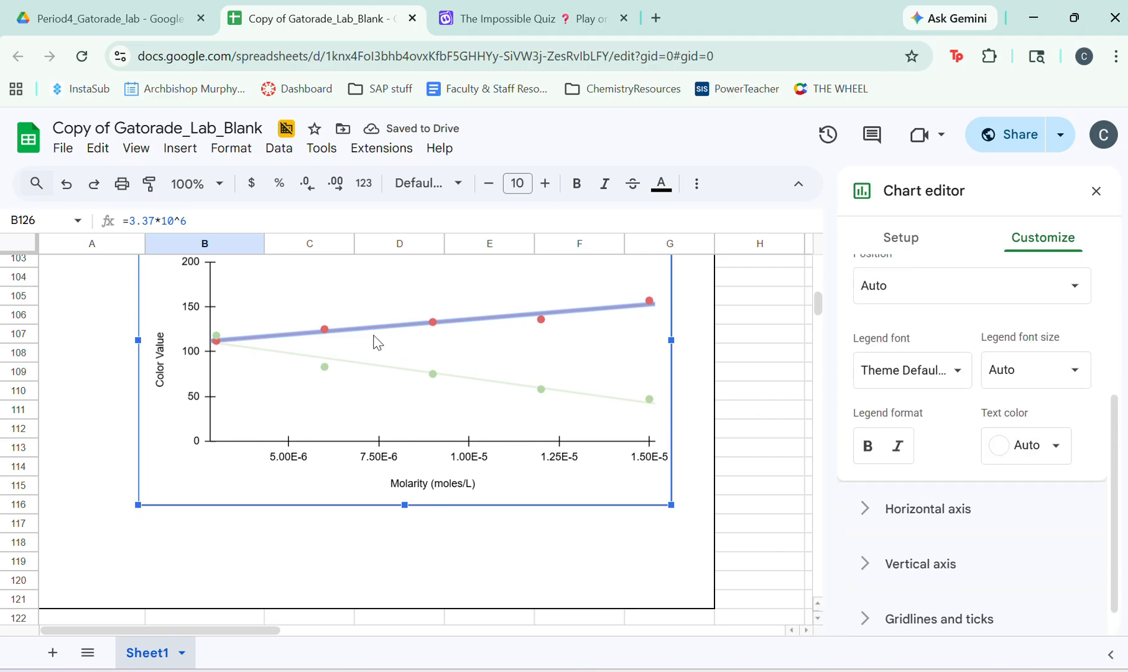
scroll(377, 342, "up", 3)
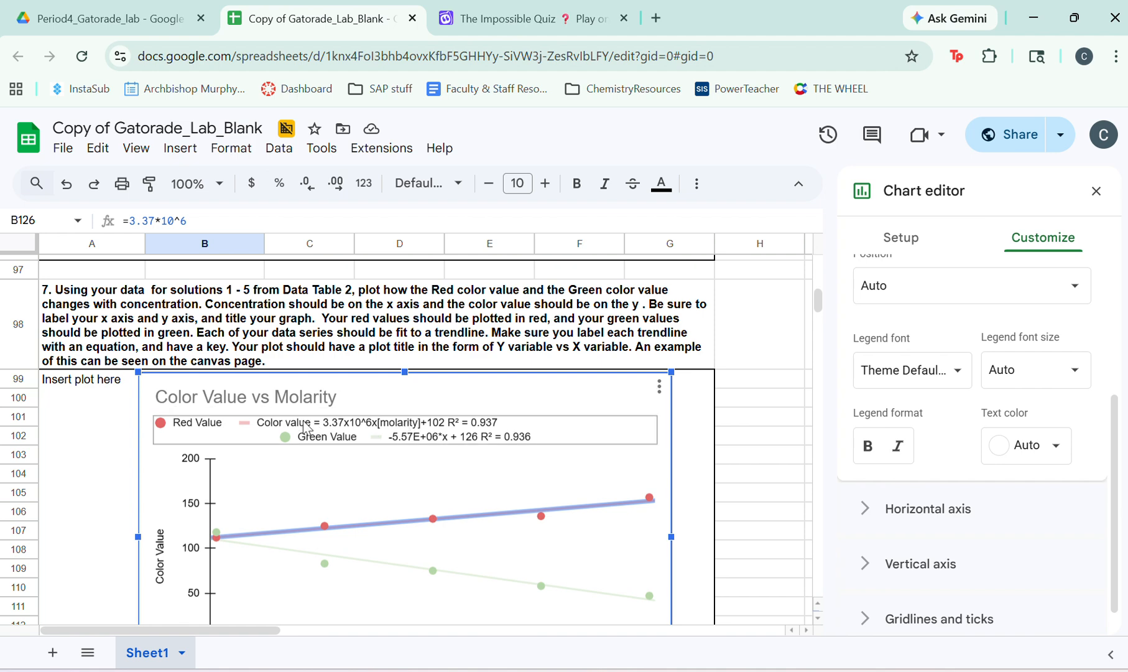
- Select the Green Value trendline in the Color Value vs Molarity chart and switch its label to Custom
left_click(521, 591)
scroll(957, 480, "down", 5)
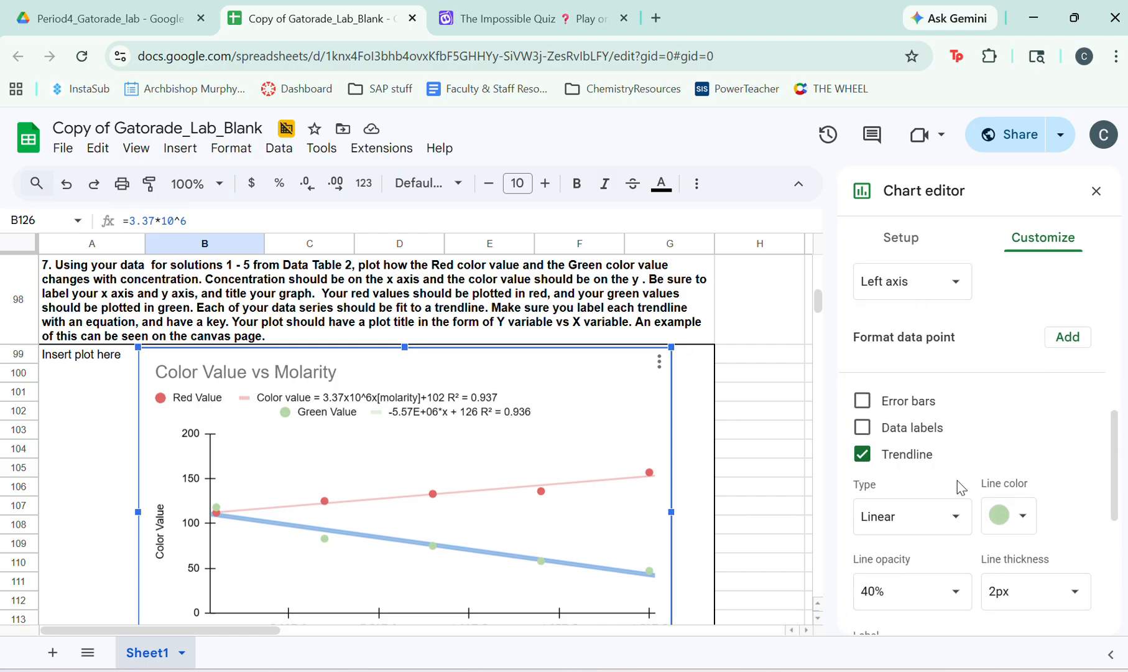
scroll(957, 480, "down", 4)
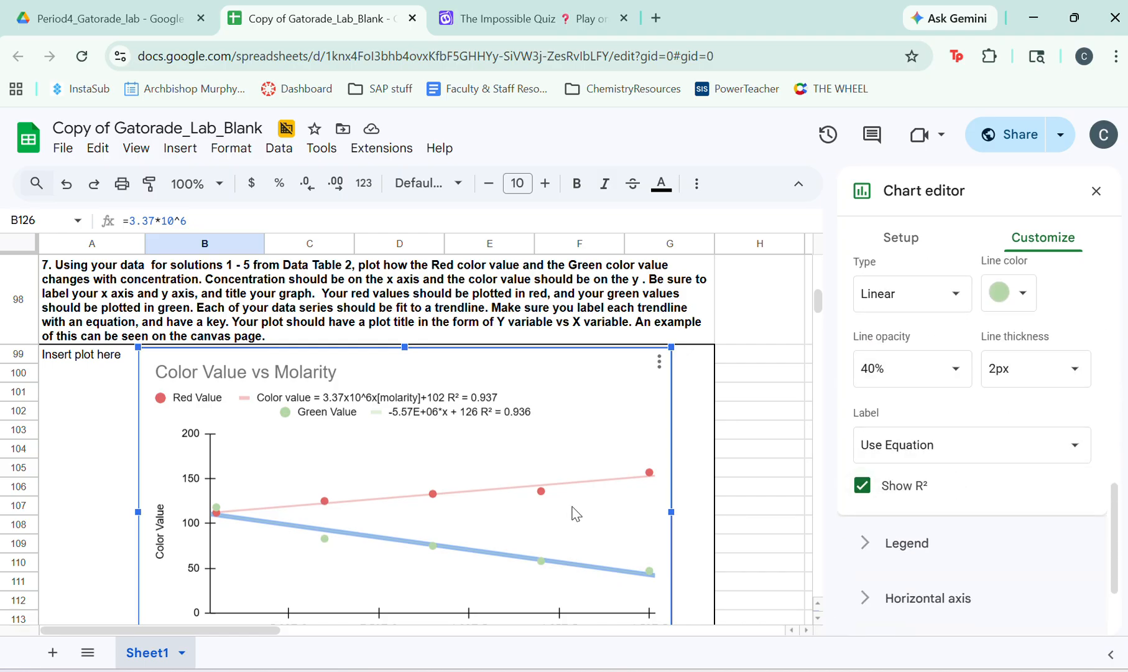
left_click(905, 439)
left_click(906, 412)
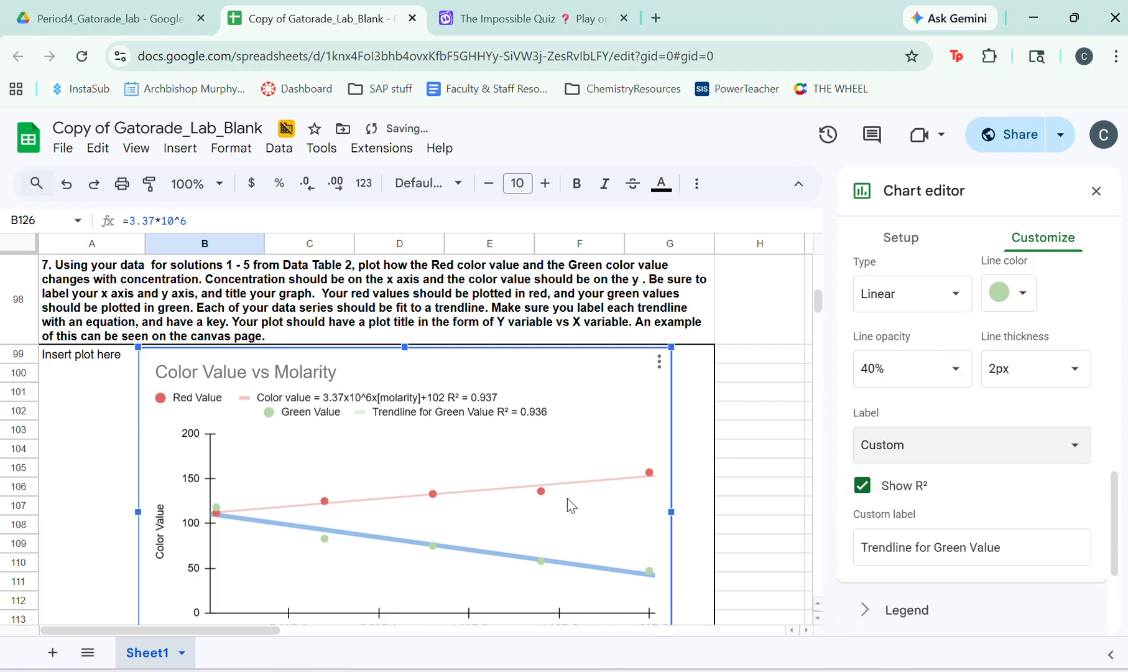
- Replace the Green Value trendline's custom label with "Color Value = -5.57*10^6x[molarity]+126" and check both equations in the chart legend
scroll(571, 505, "down", 6)
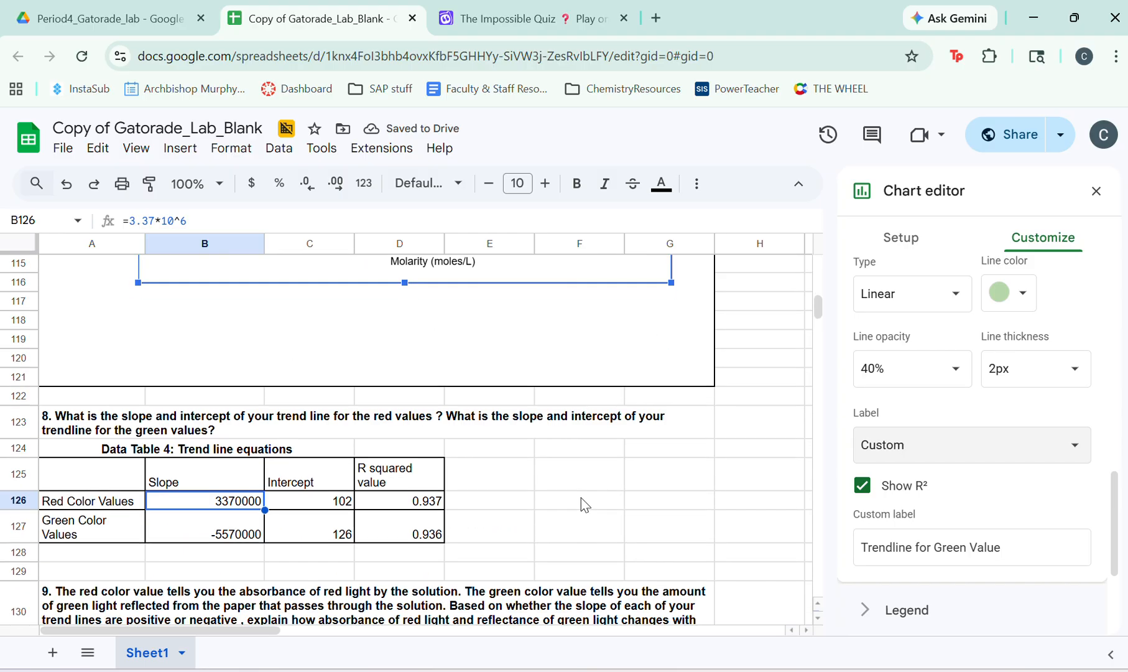
left_click(894, 551)
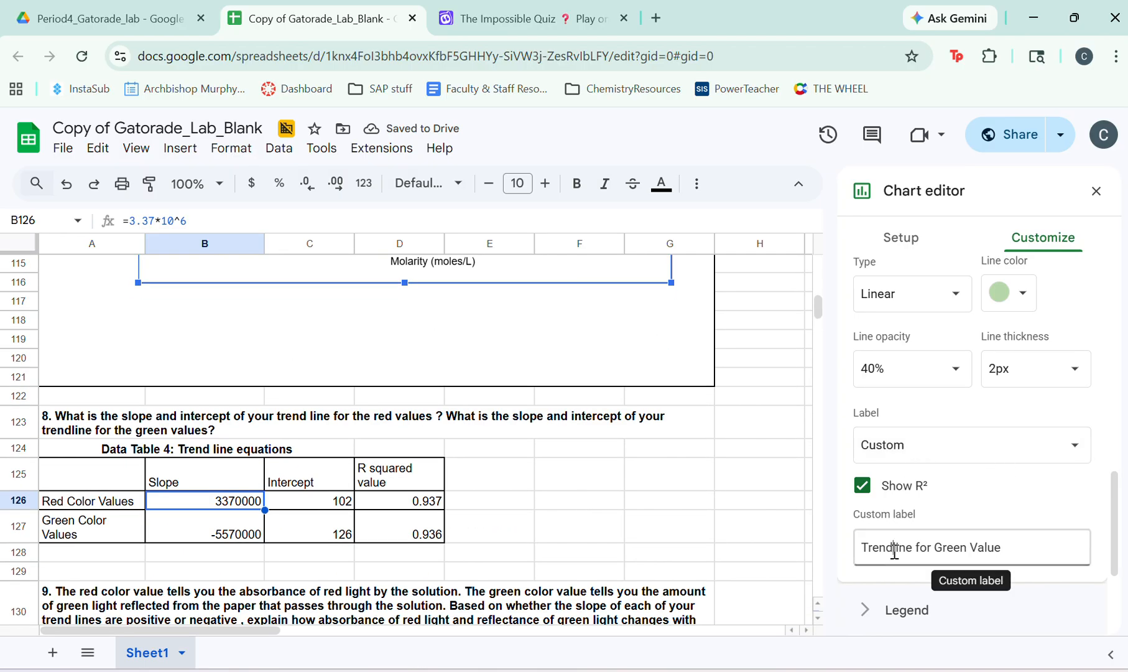
triple_click(894, 550)
type("Co")
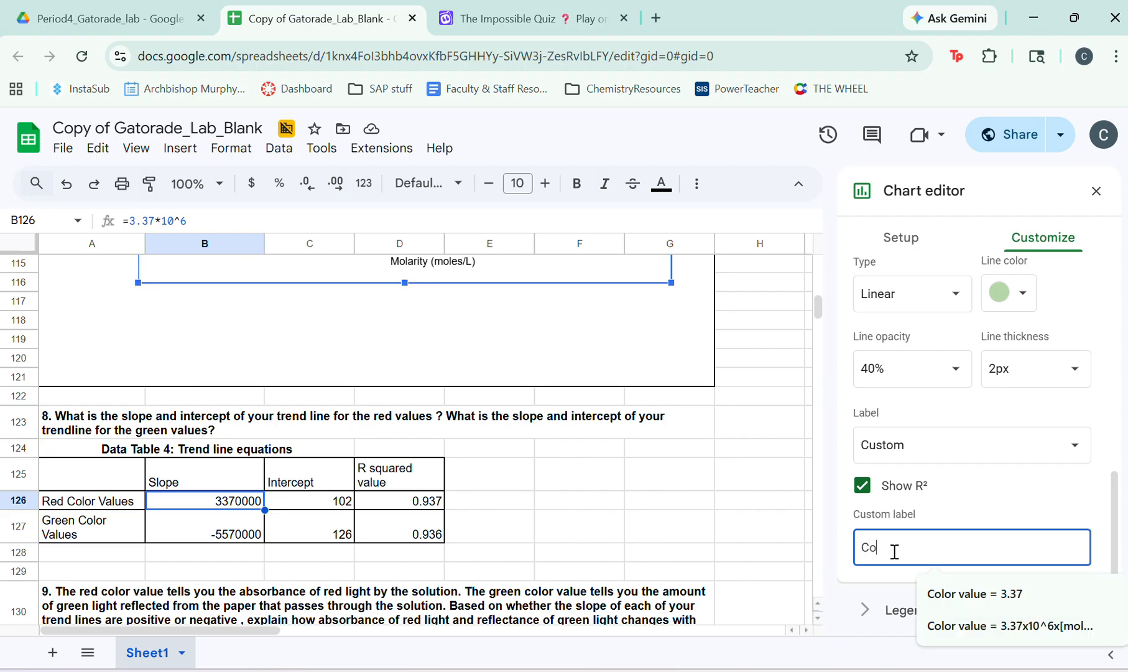
type("lor Value")
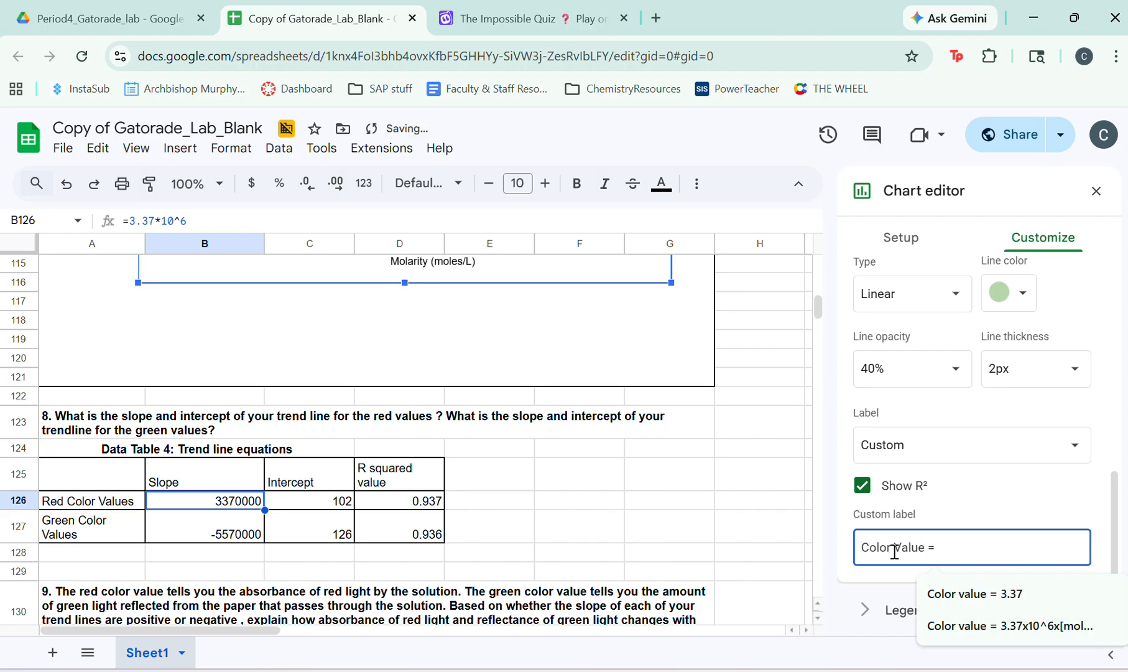
type(" = -5.57")
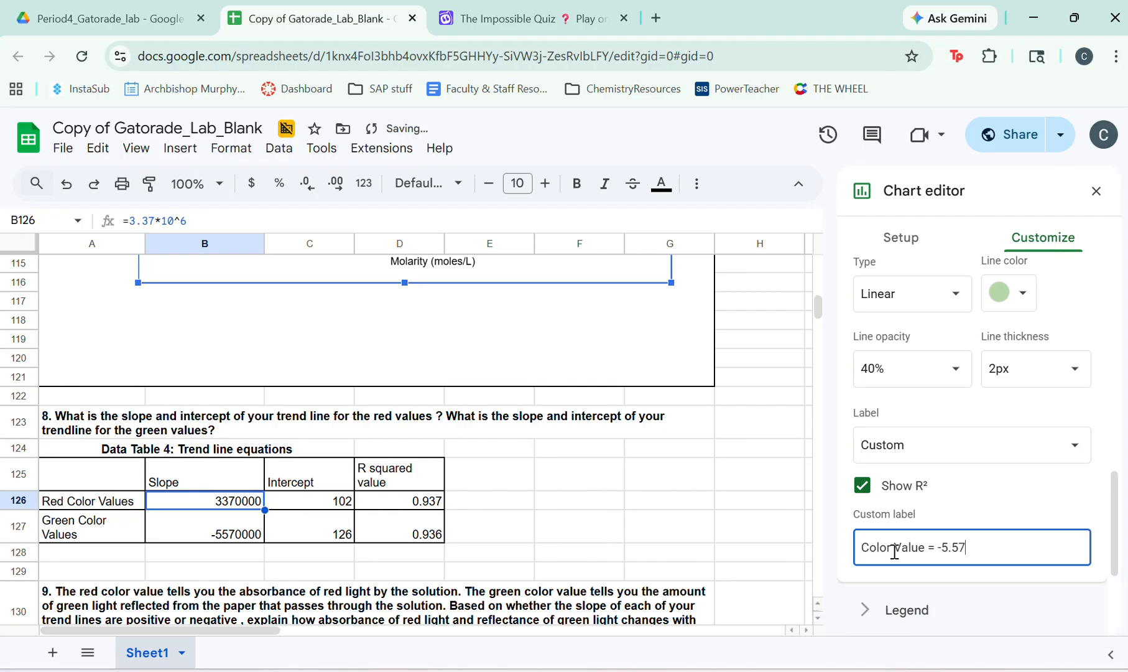
type("*10^6x[molarity]+126")
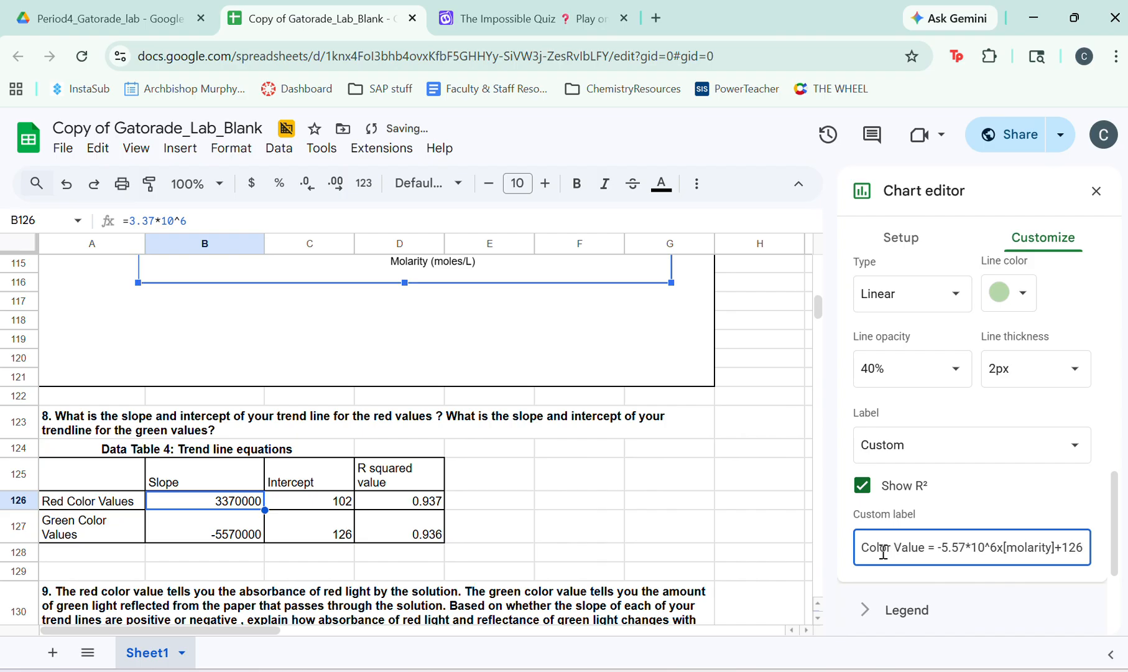
scroll(580, 334, "up", 5)
scroll(580, 334, "up", 1)
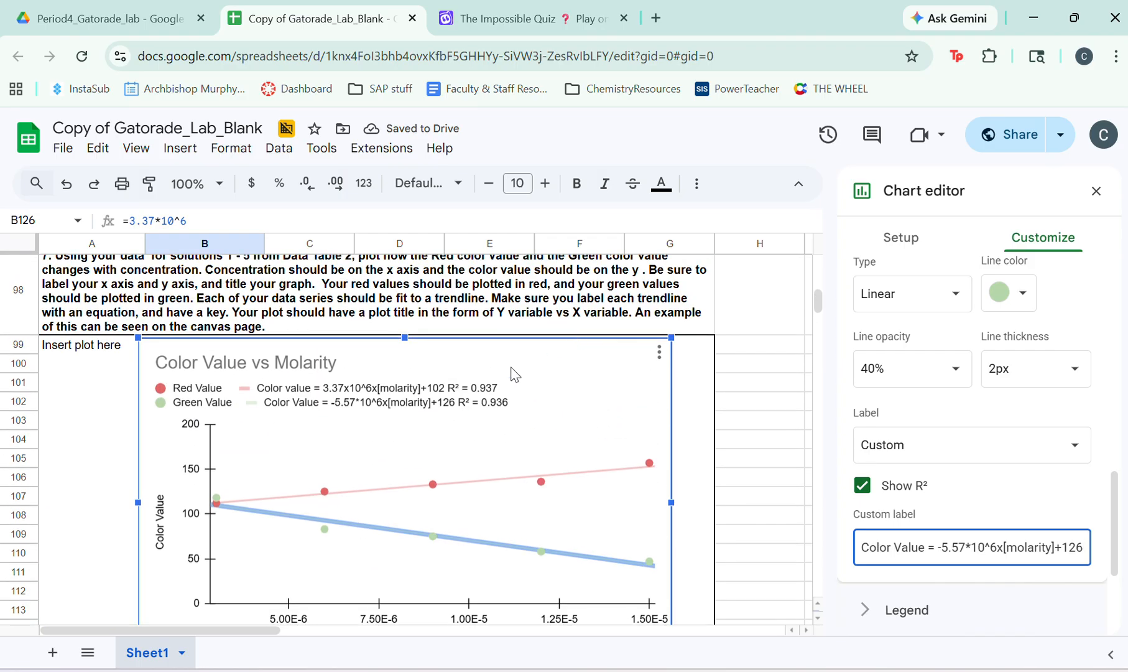
left_click(422, 416)
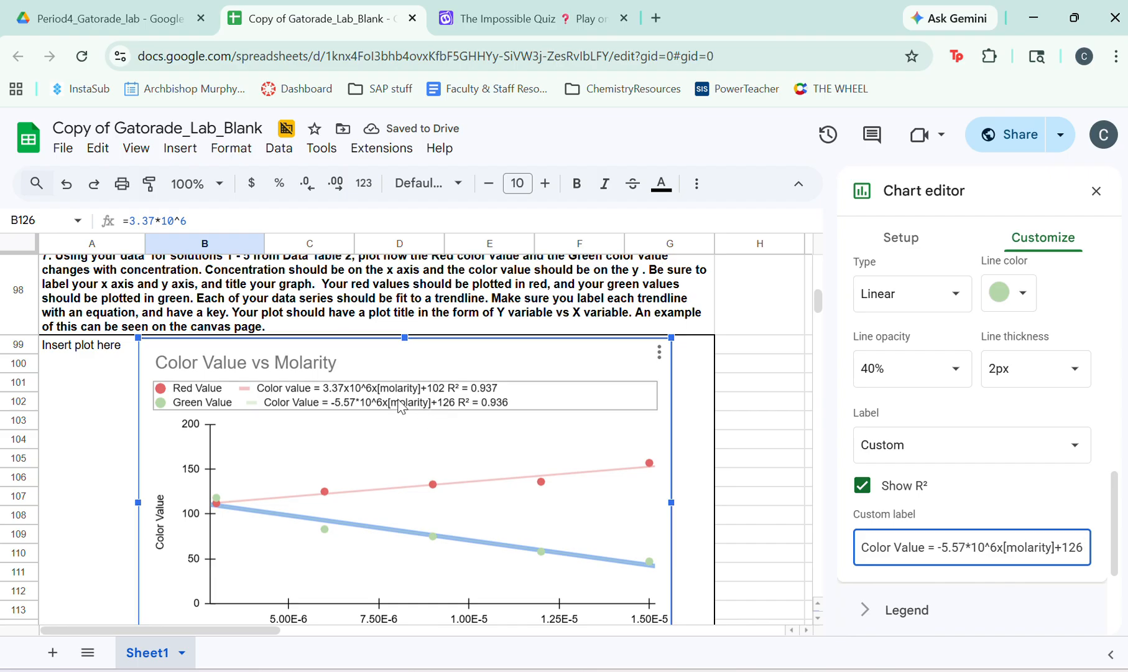
scroll(398, 407, "up", 1)
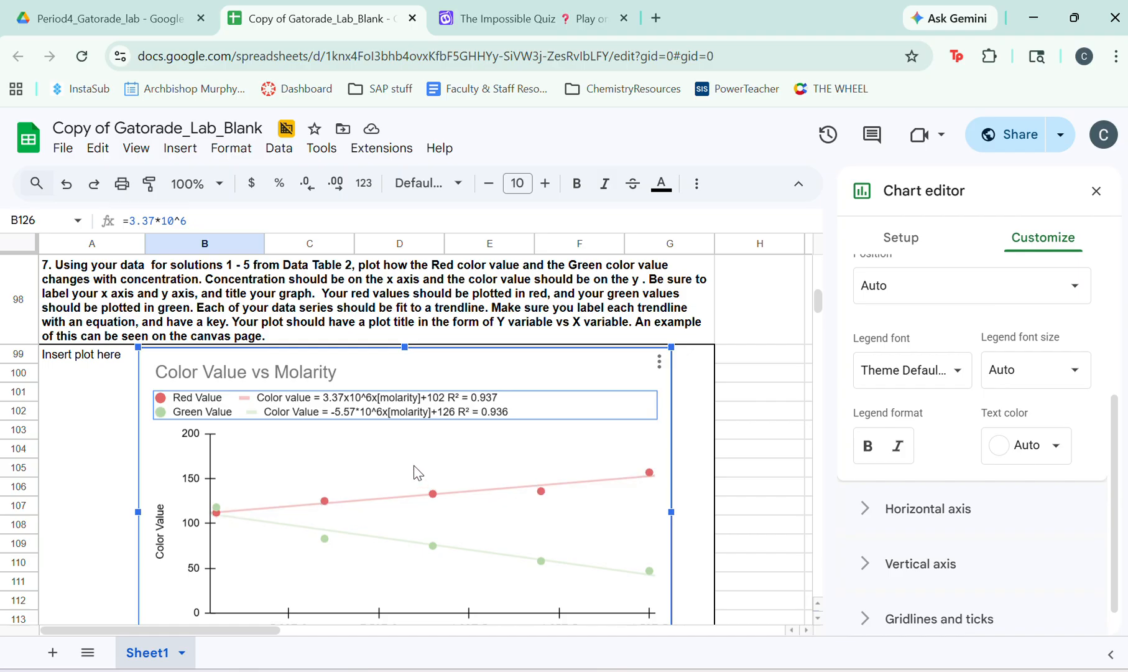
scroll(530, 590, "down", 1)
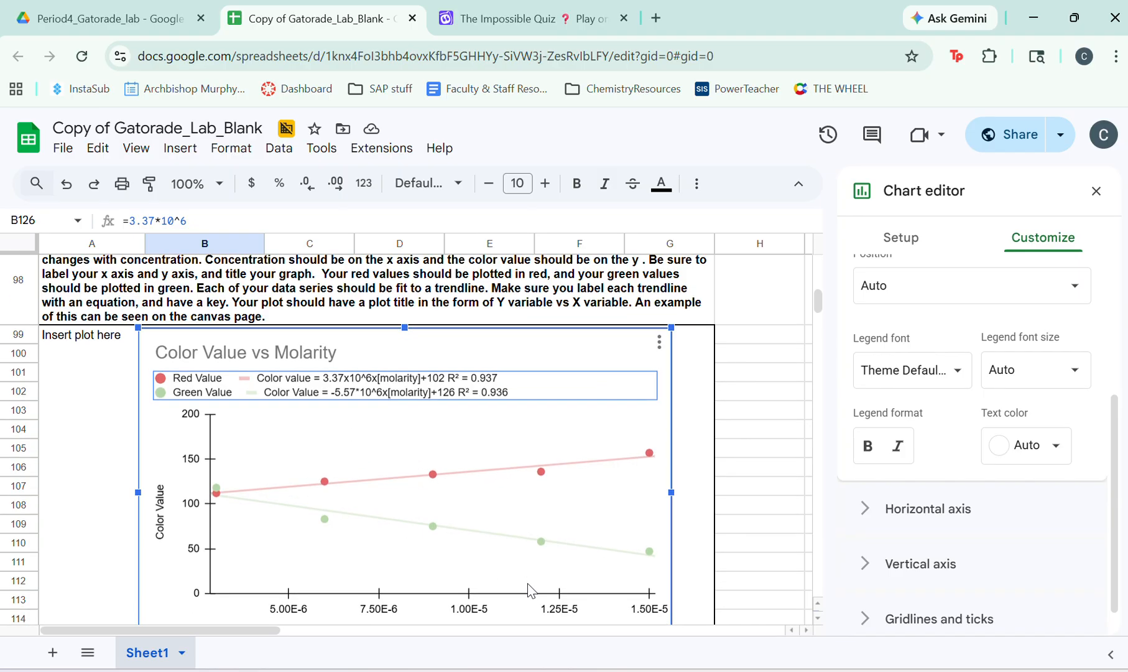